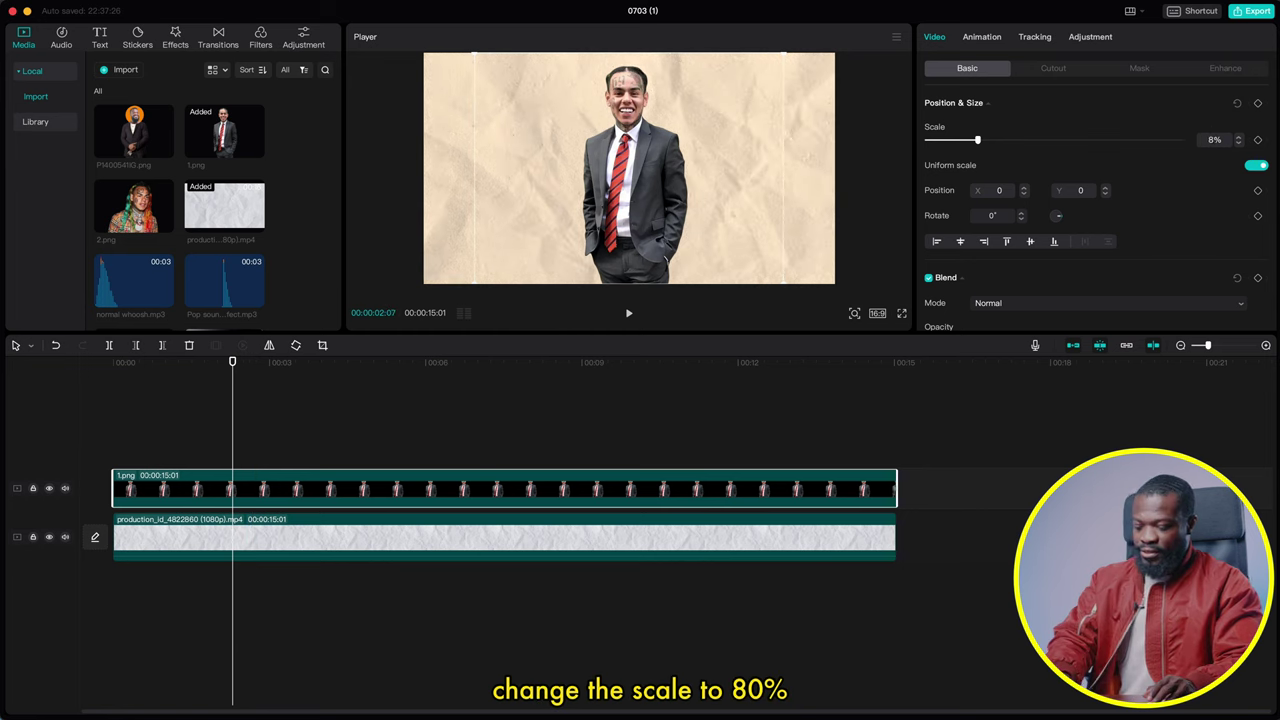
# Set the 1.png clip's scale to 80% and add position and rotation keyframes at 00:00:00:10
pyautogui.write('0')
pyautogui.press('Return')
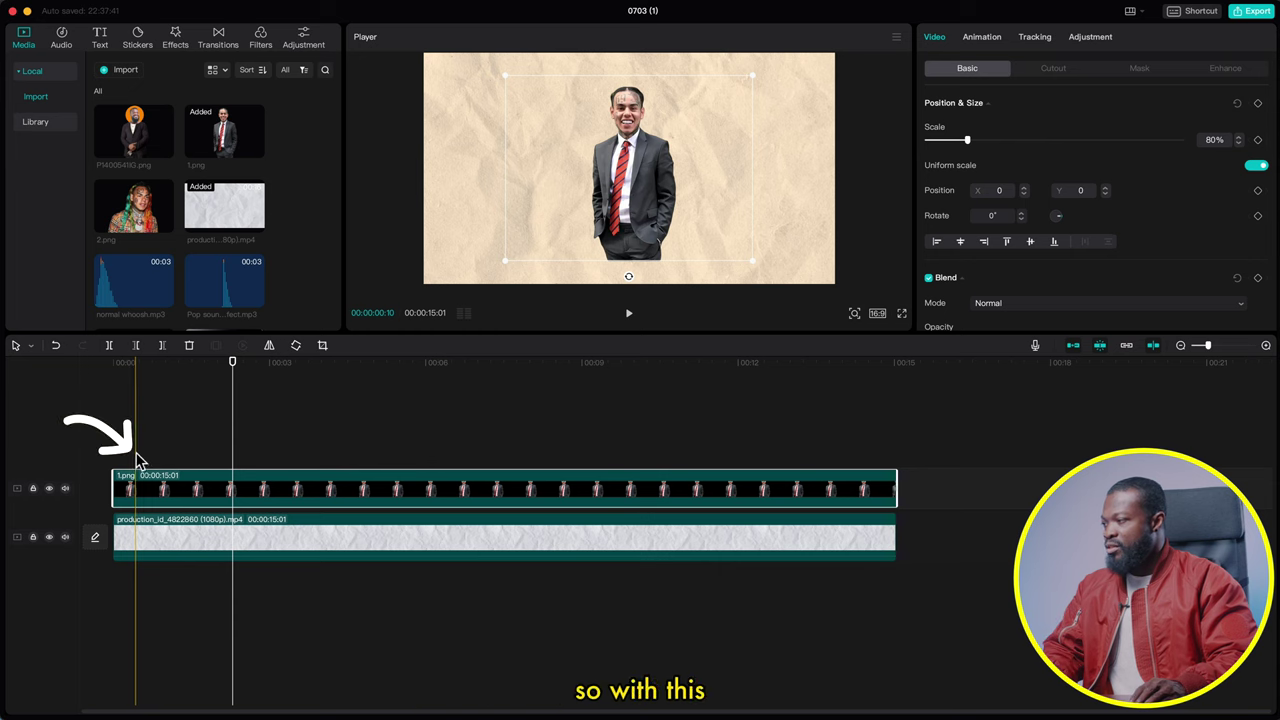
pyautogui.click(138, 461)
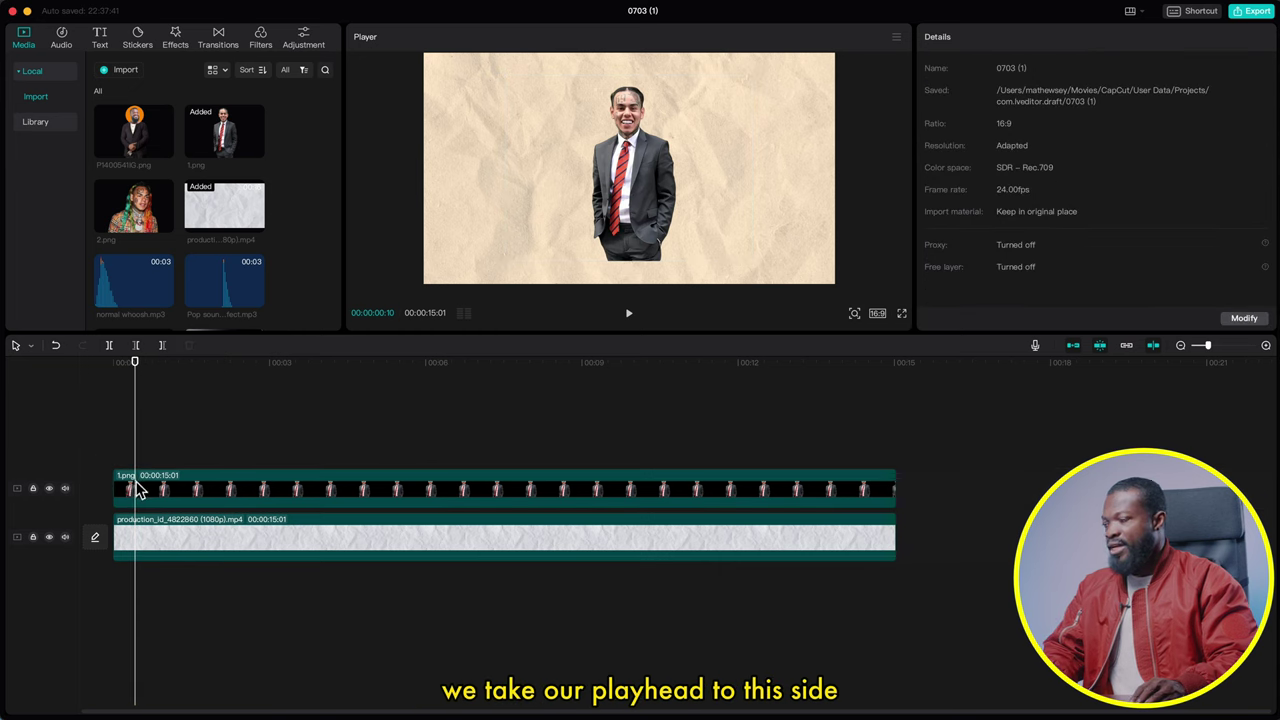
pyautogui.click(138, 489)
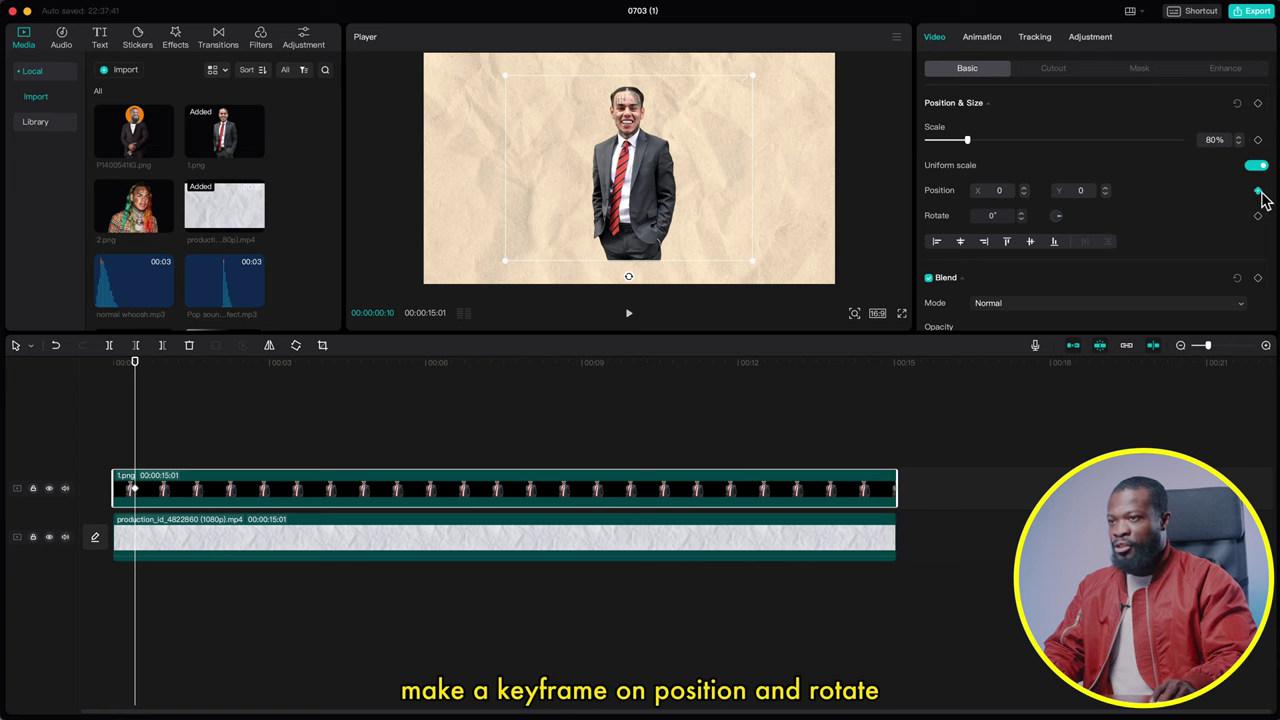
# Advance ten frames to 00:00:00:20 and add a second pair of position and rotation keyframes to 1.png
pyautogui.press('Right')
pyautogui.press('Right')
pyautogui.press('Right')
pyautogui.press('Right')
pyautogui.press('Right')
pyautogui.press('Right')
pyautogui.press('Right')
pyautogui.press('Right')
pyautogui.press('Right')
pyautogui.press('Right')
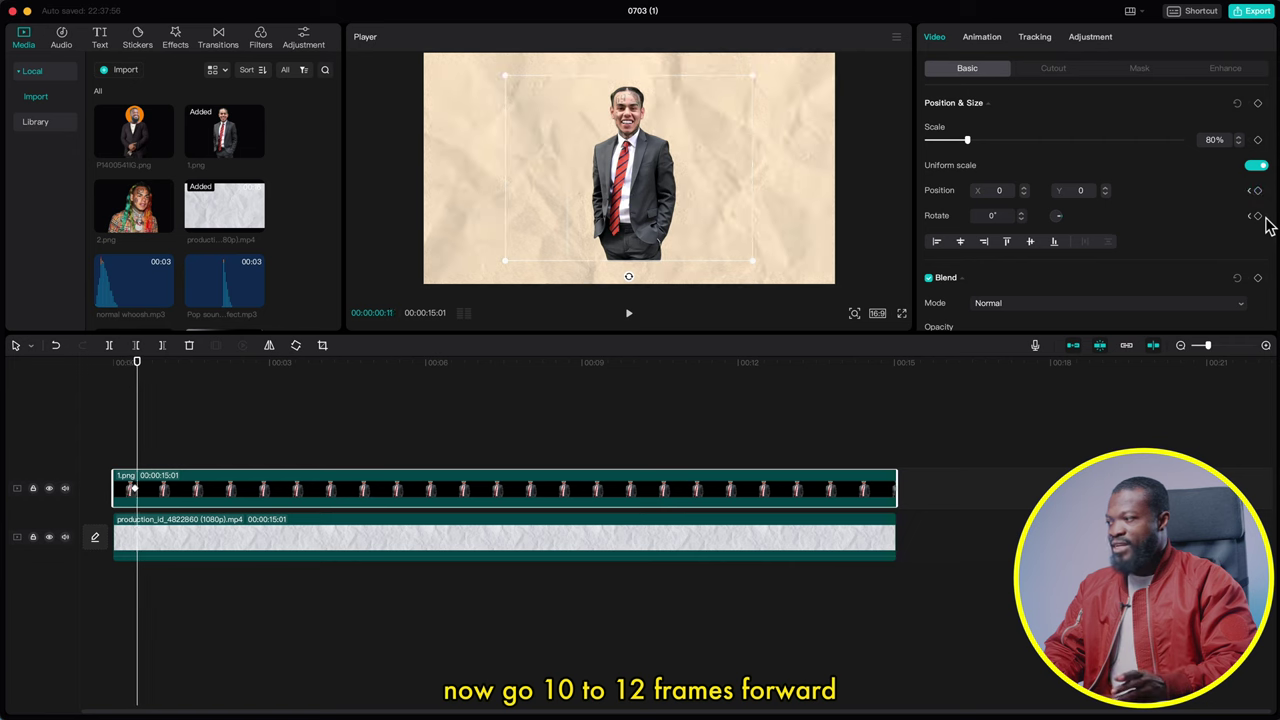
pyautogui.press('Left')
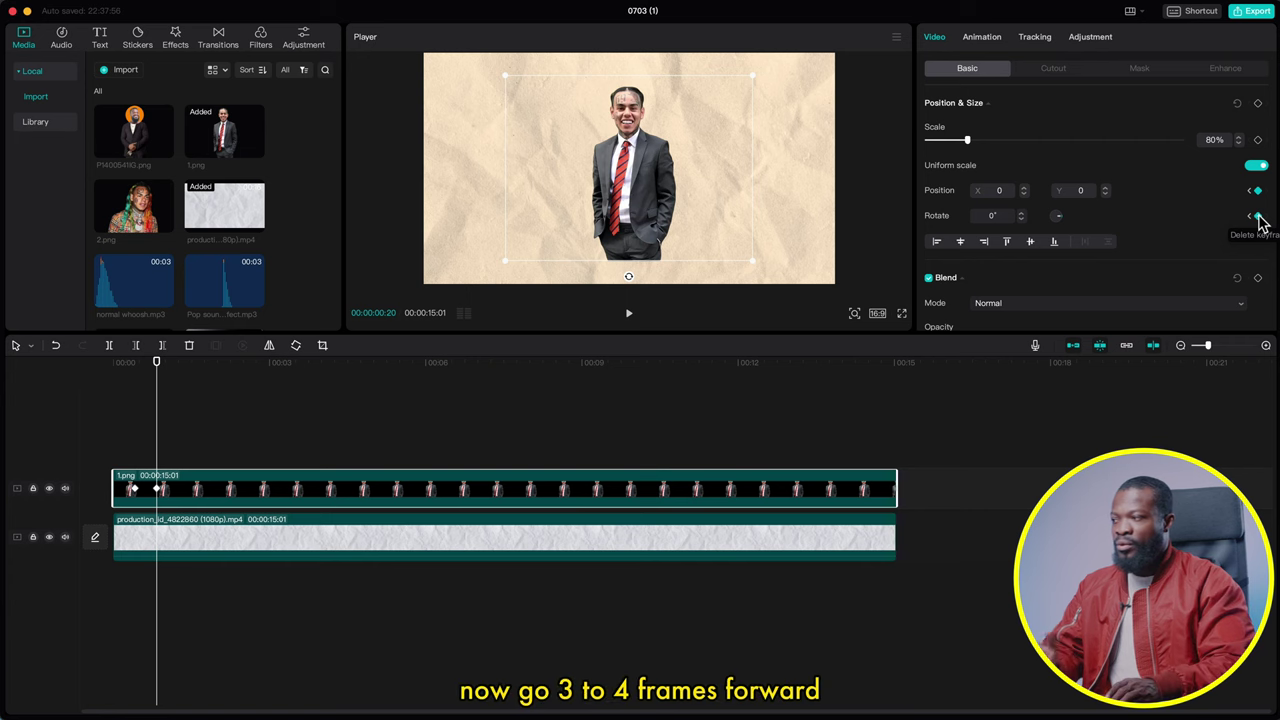
# Add a third pair of position and rotation keyframes at 00:00:01:00 and a fourth pair a few frames further on
pyautogui.press('Right')
pyautogui.press('Right')
pyautogui.press('Right')
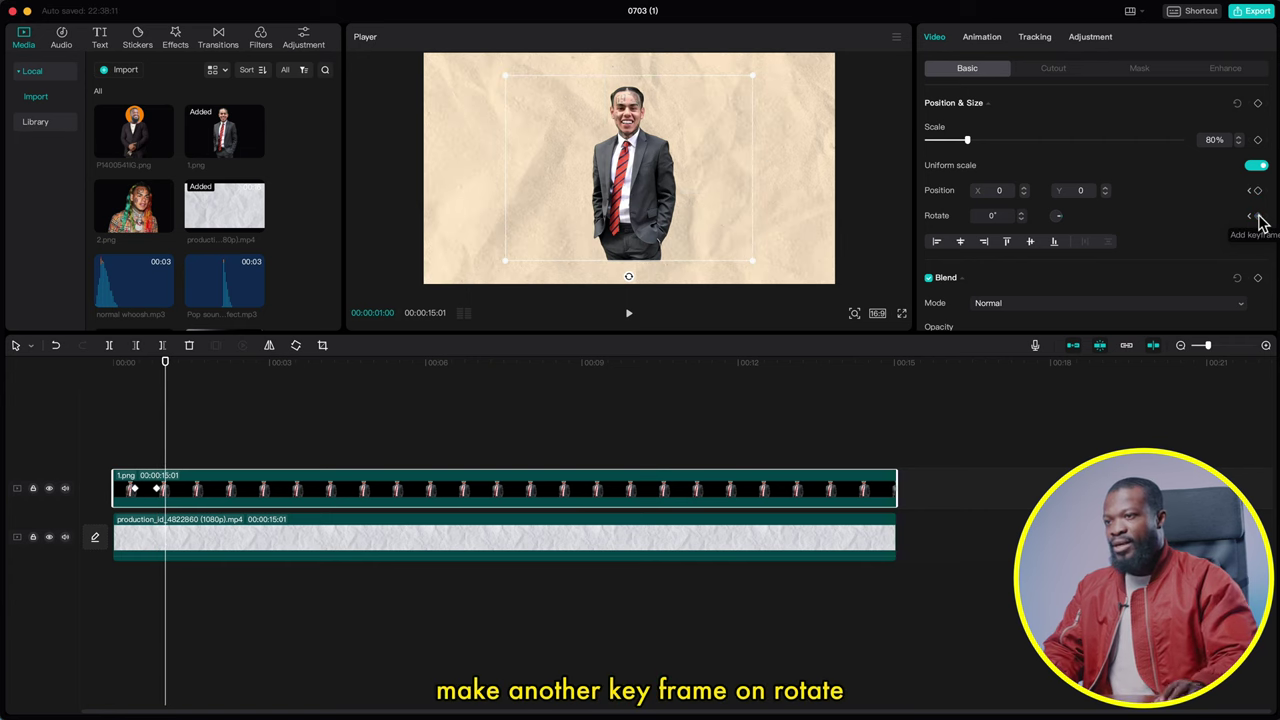
pyautogui.click(1257, 192)
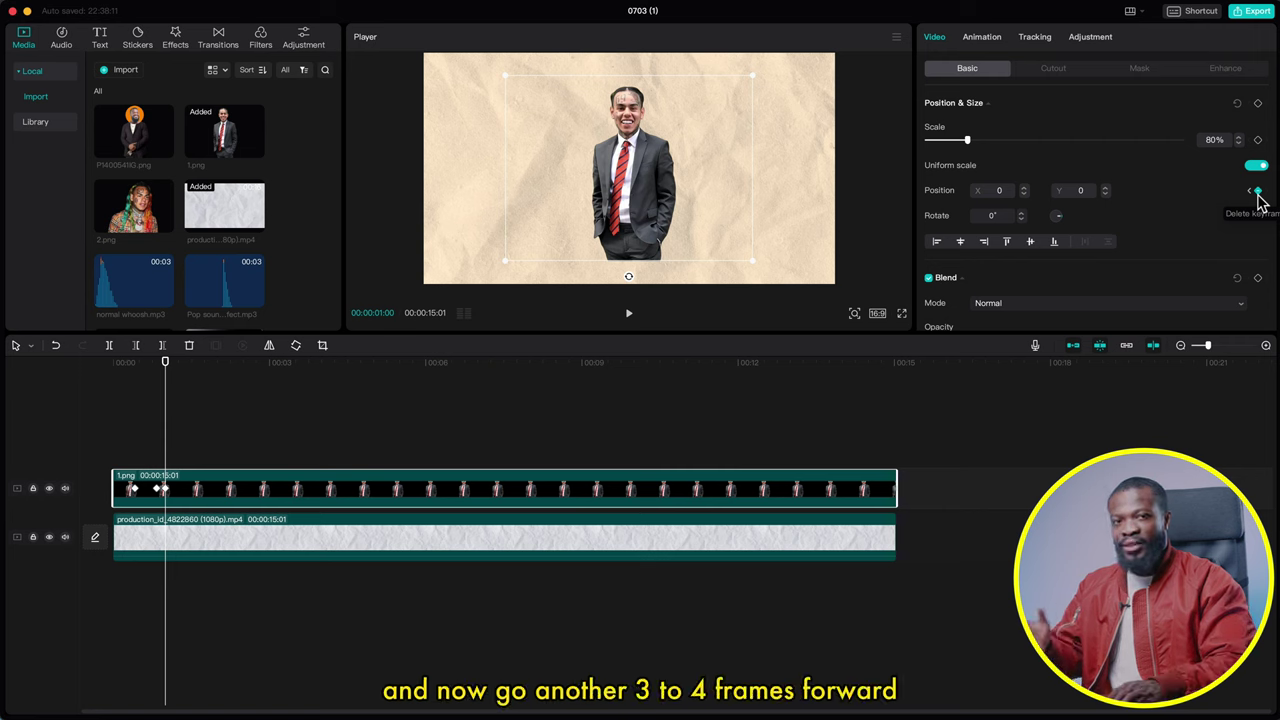
pyautogui.press('Right')
pyautogui.press('Right')
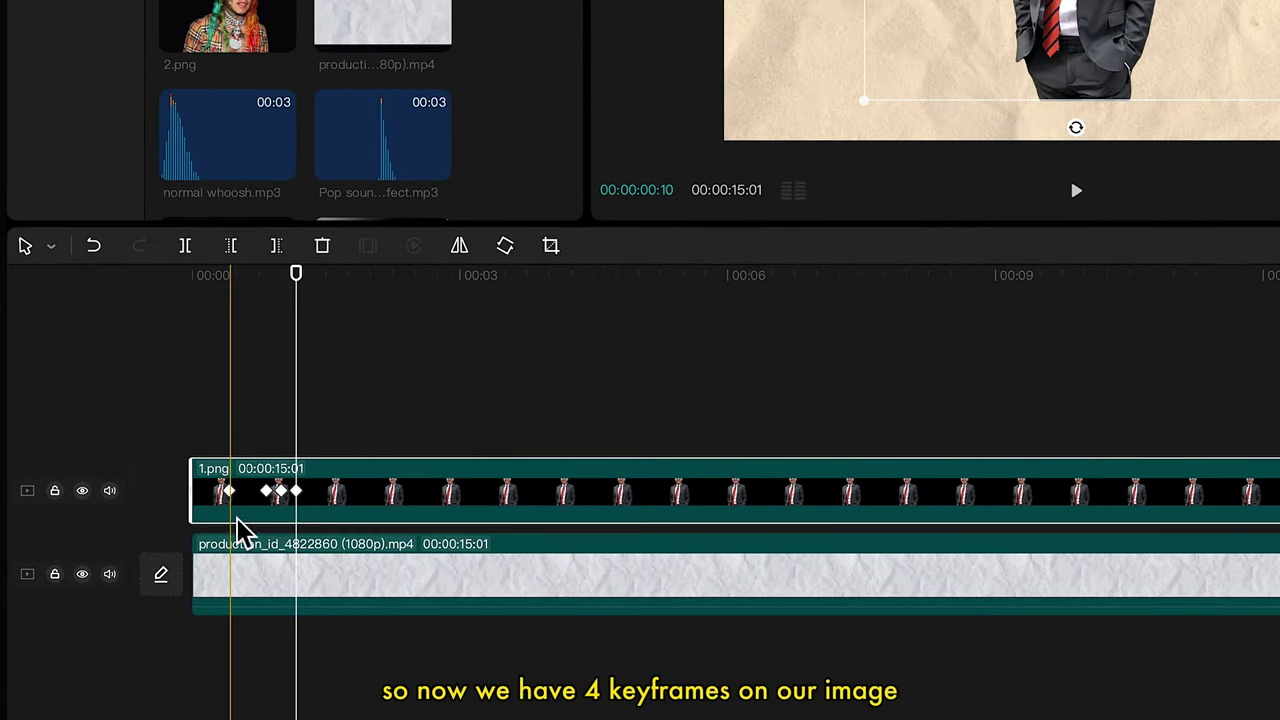
# At the first keyframe, move the man's image straight down out of the frame, to about Y -2268
pyautogui.click(232, 290)
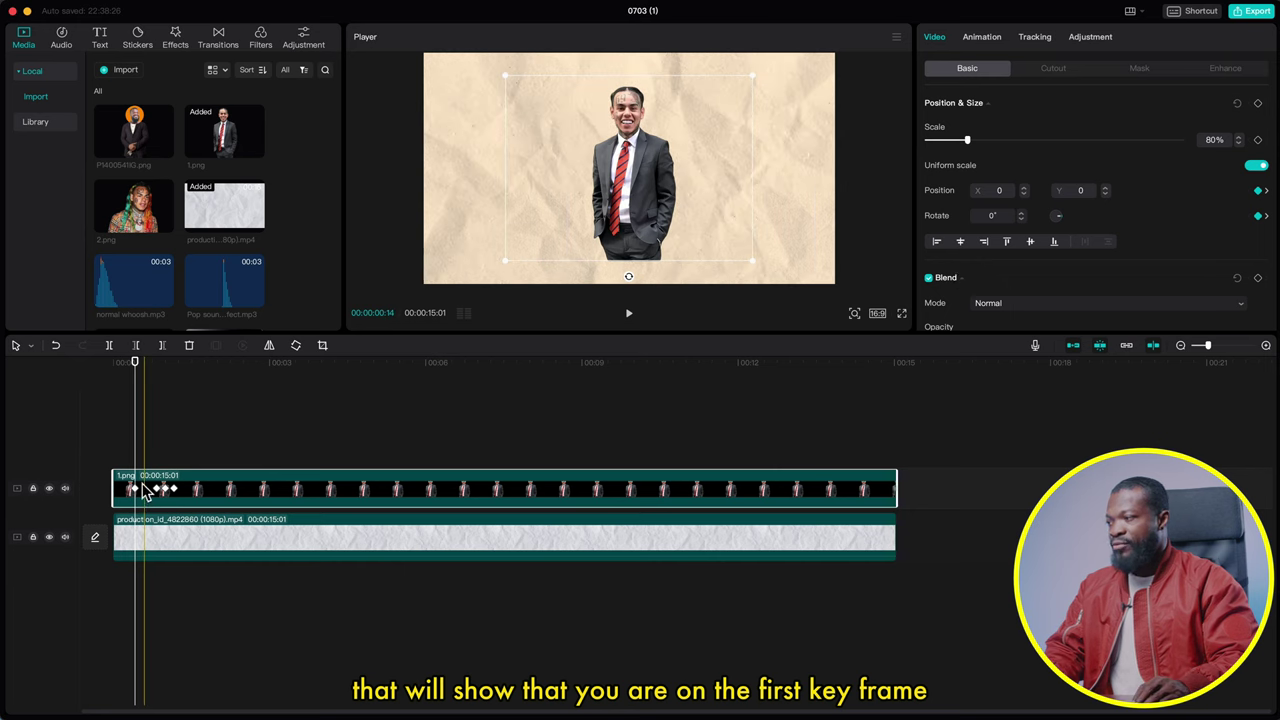
pyautogui.moveTo(637, 177); pyautogui.dragTo(640, 330)
pyautogui.moveTo(640, 390); pyautogui.dragTo(637, 420)
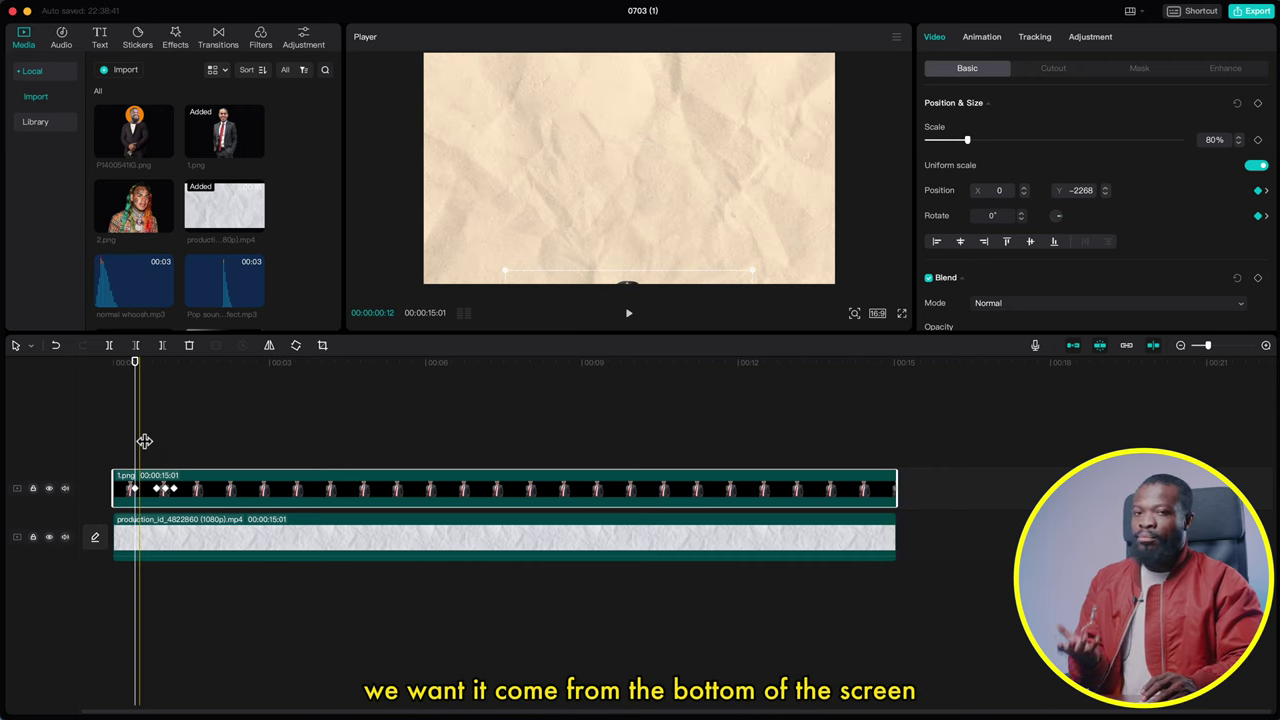
# At the second keyframe, 00:00:00:20, move the image slightly above its centred position
pyautogui.click(158, 494)
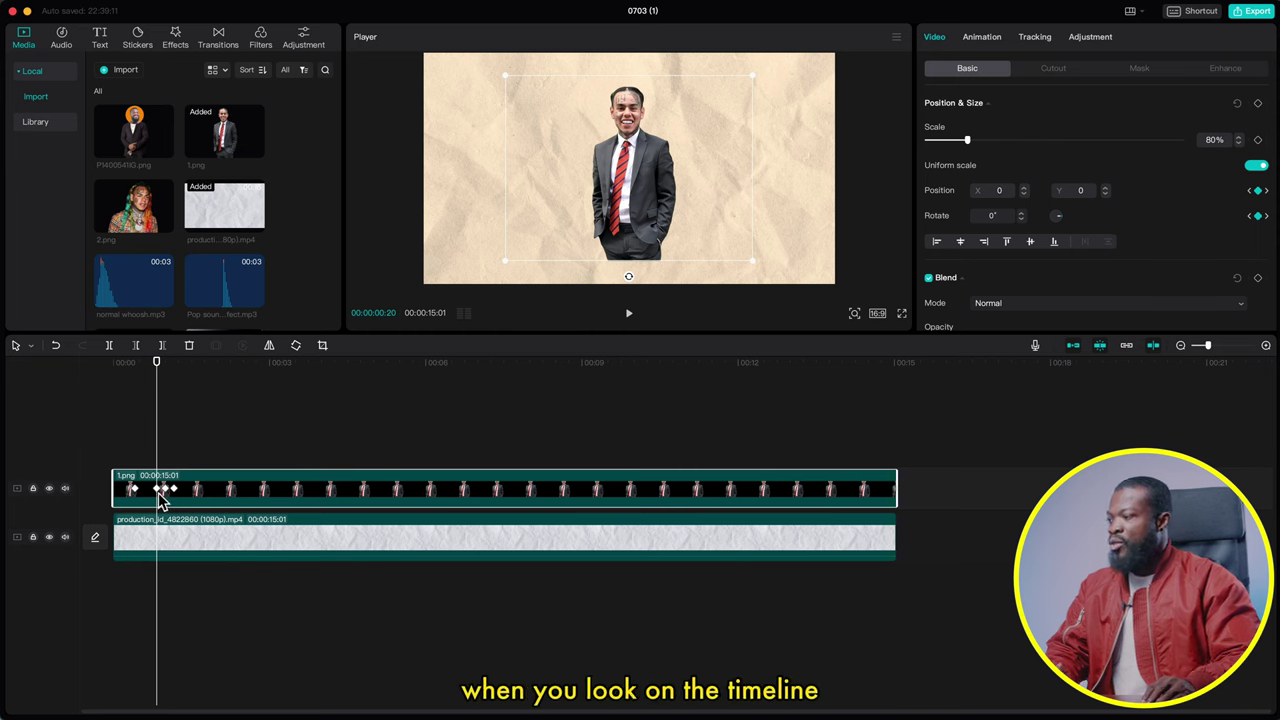
pyautogui.click(630, 215)
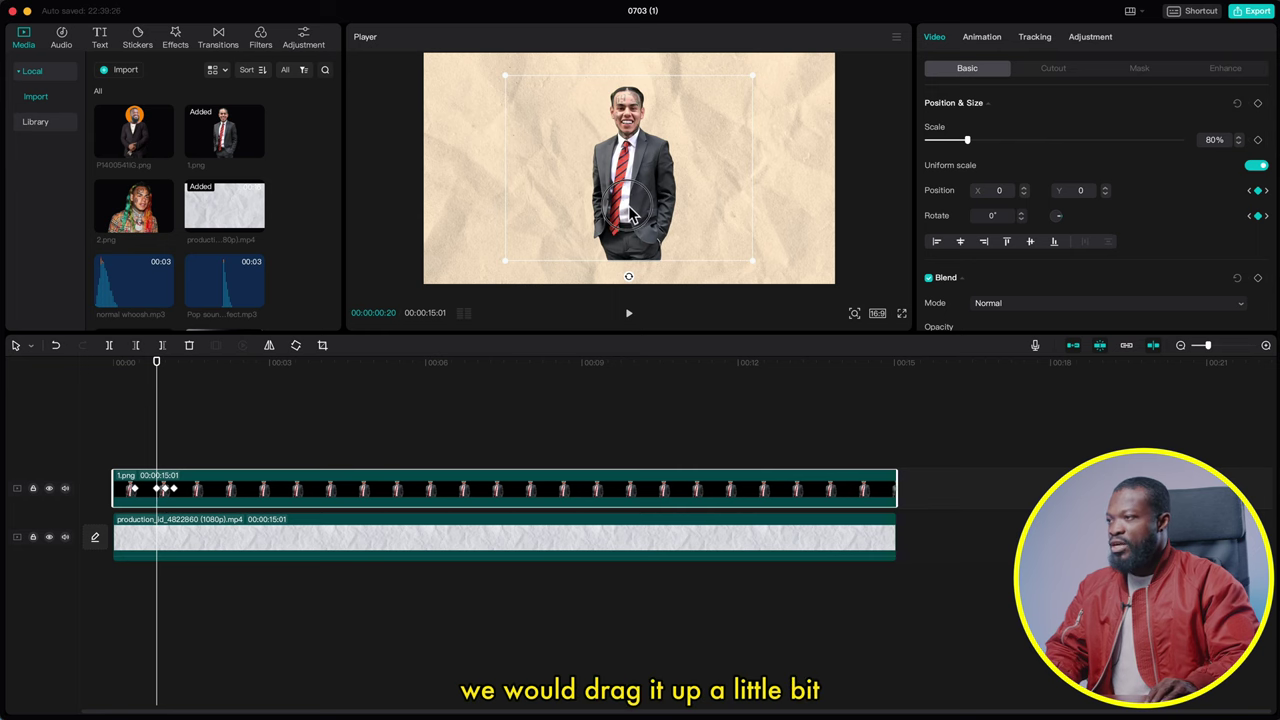
pyautogui.moveTo(630, 210); pyautogui.dragTo(630, 196)
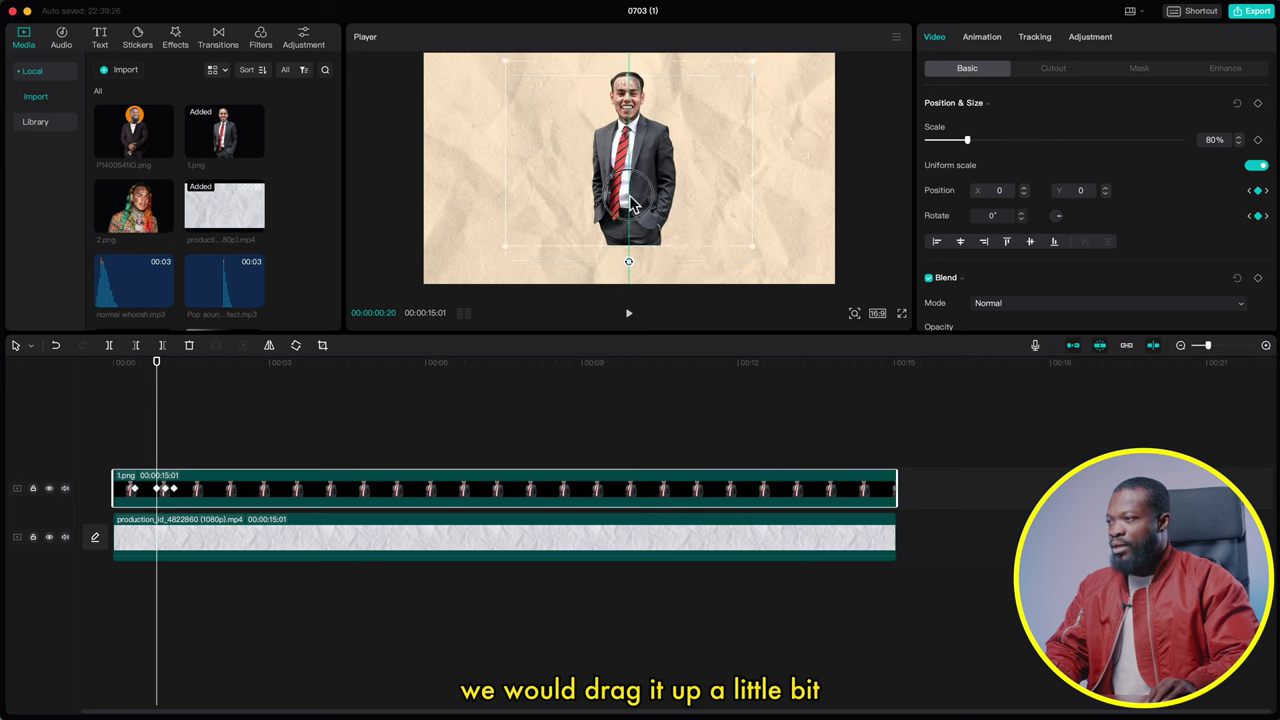
# At the third keyframe, 00:00:01:00, move the image slightly below centre, to about Y -183
pyautogui.click(168, 388)
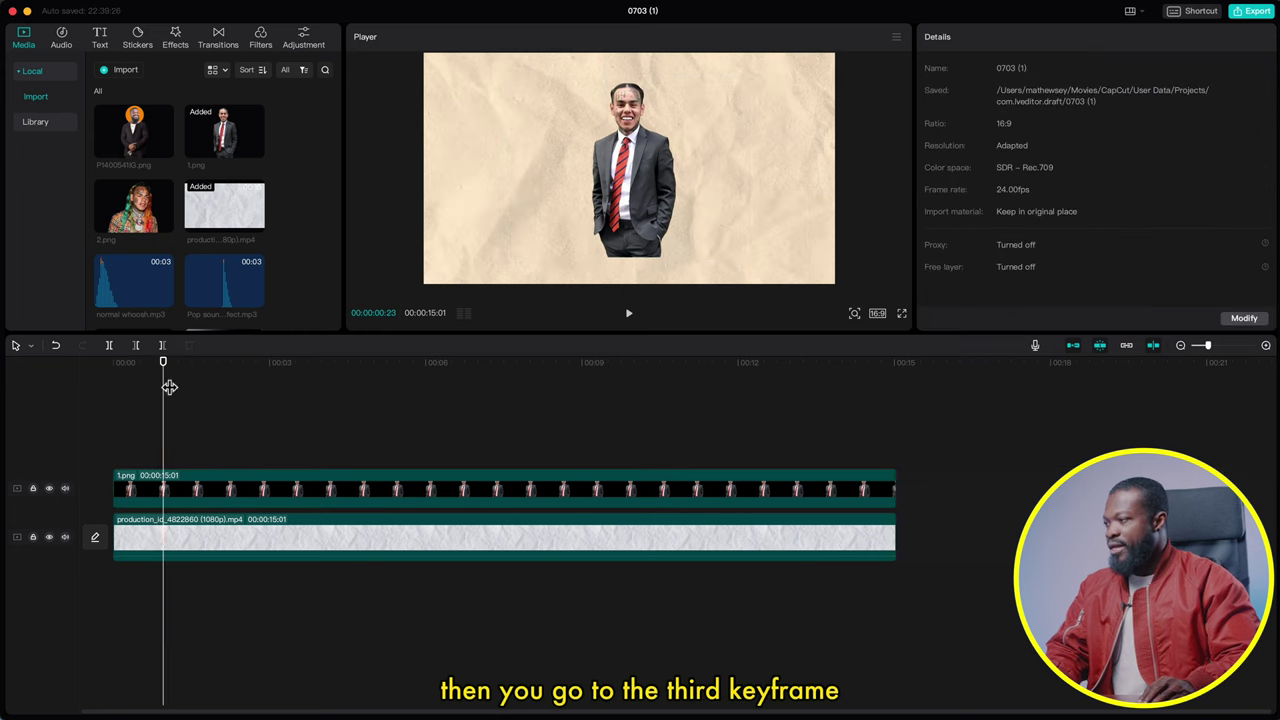
pyautogui.click(170, 500)
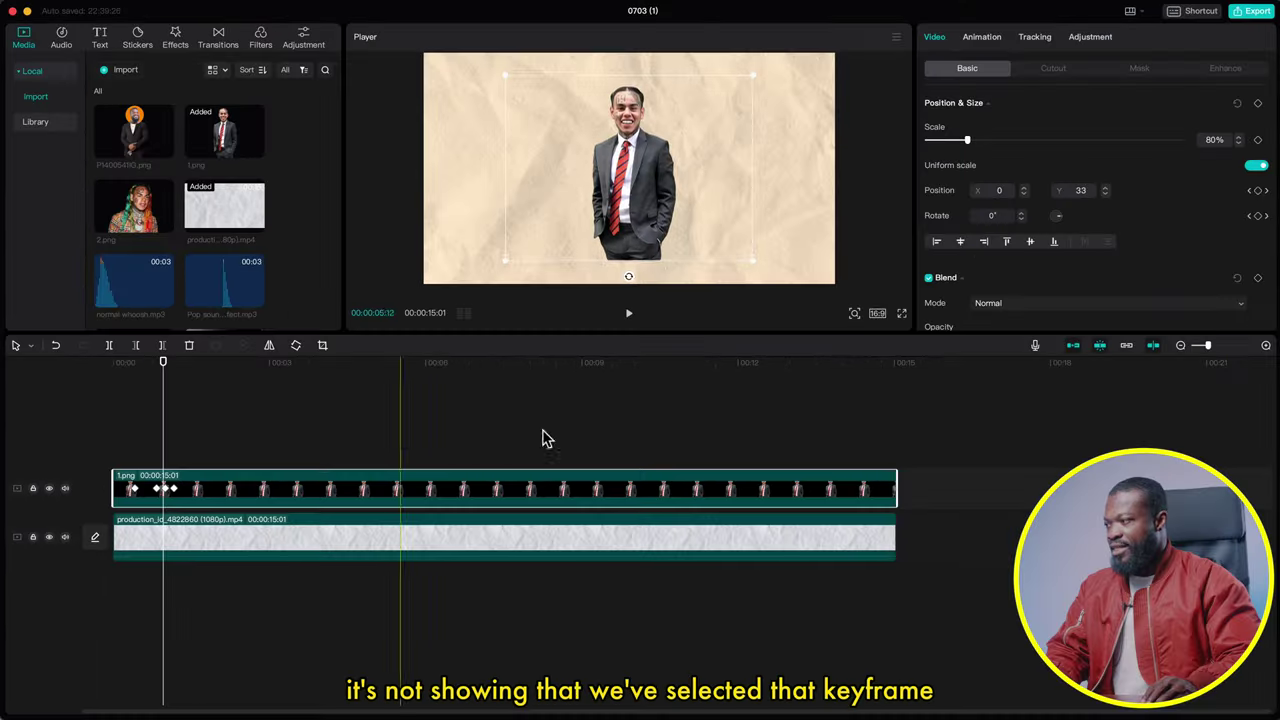
pyautogui.click(1265, 192)
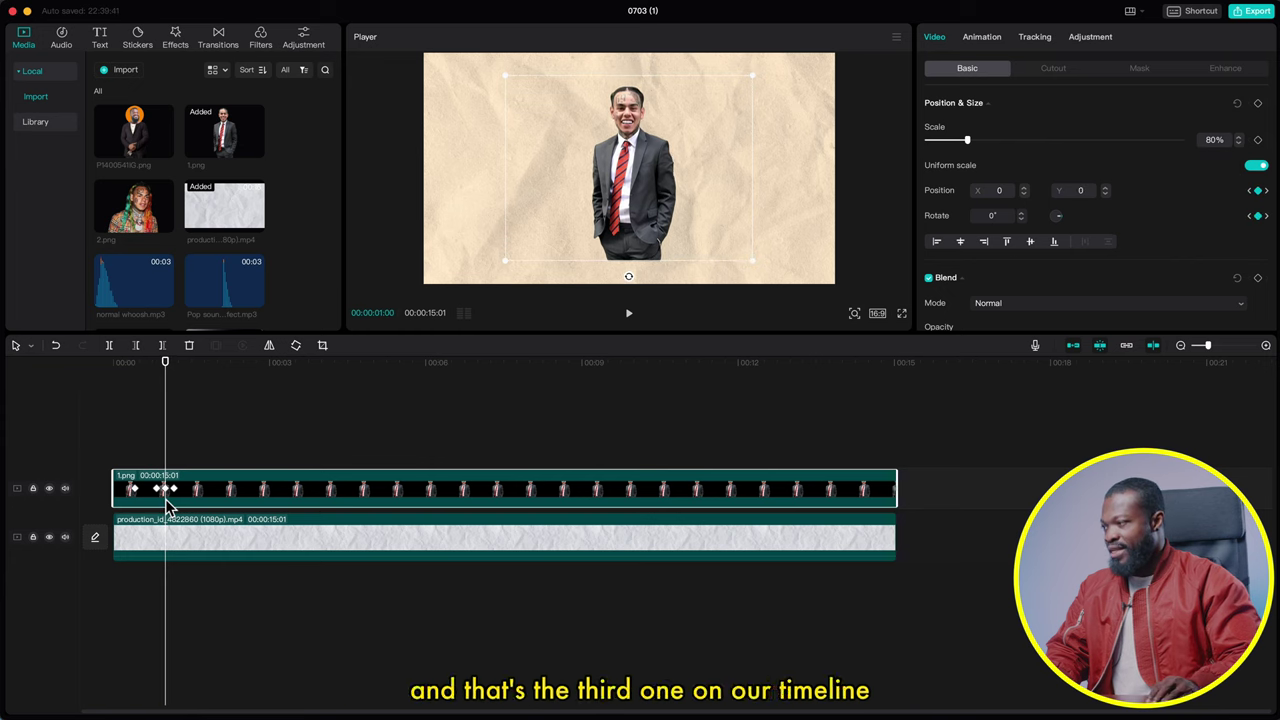
pyautogui.scroll(3, 167, 507)
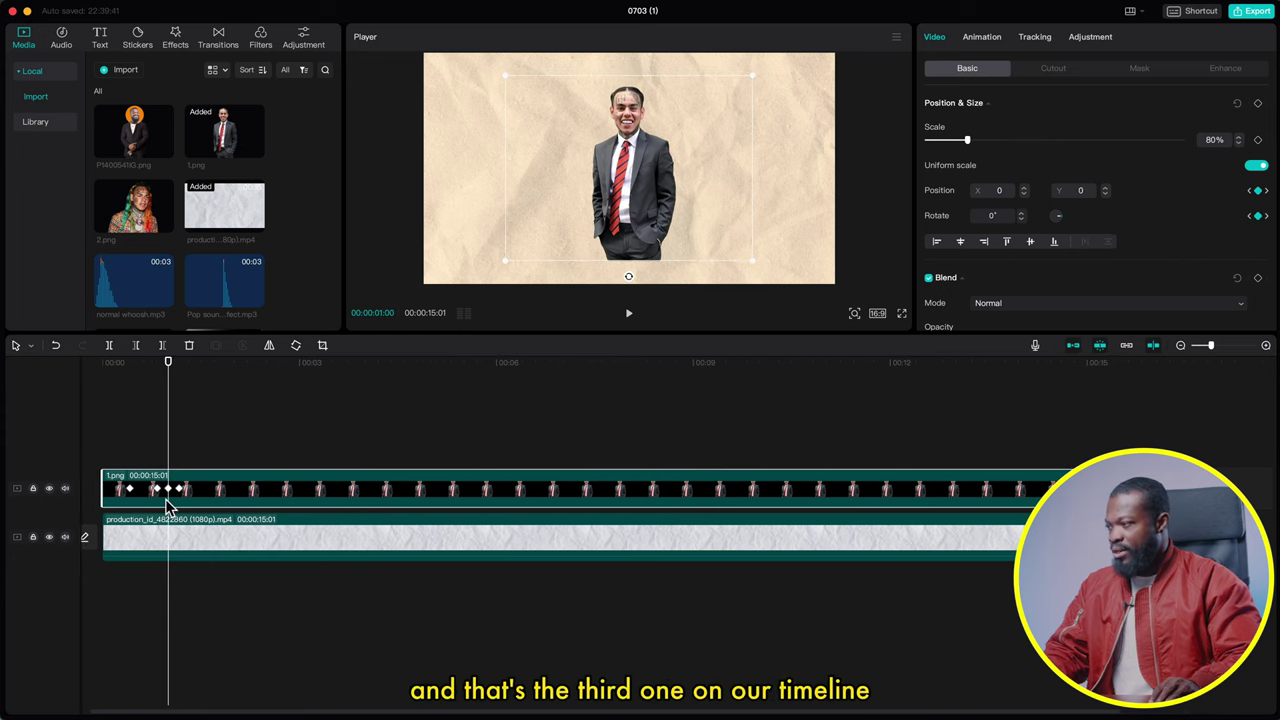
pyautogui.scroll(2, 170, 510)
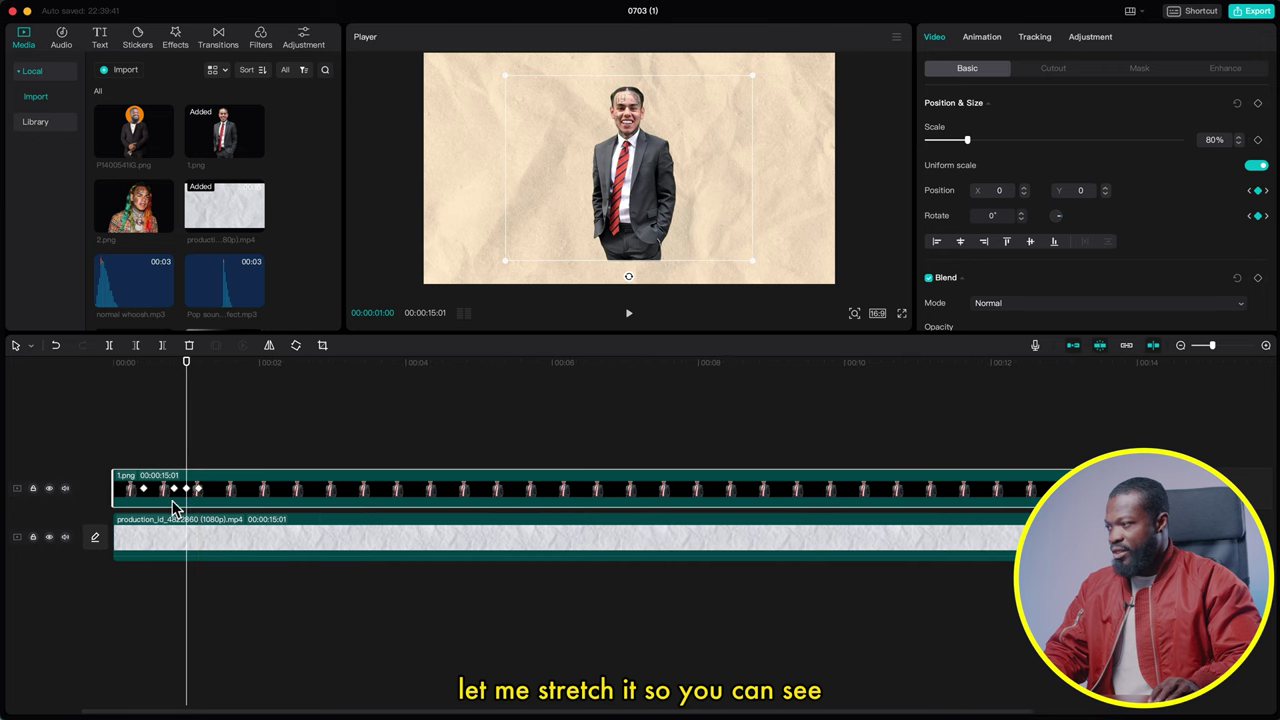
pyautogui.click(643, 167)
pyautogui.moveTo(640, 176)
pyautogui.mouseDown()
pyautogui.moveTo(640, 246)
pyautogui.moveTo(640, 191)
pyautogui.mouseUp()
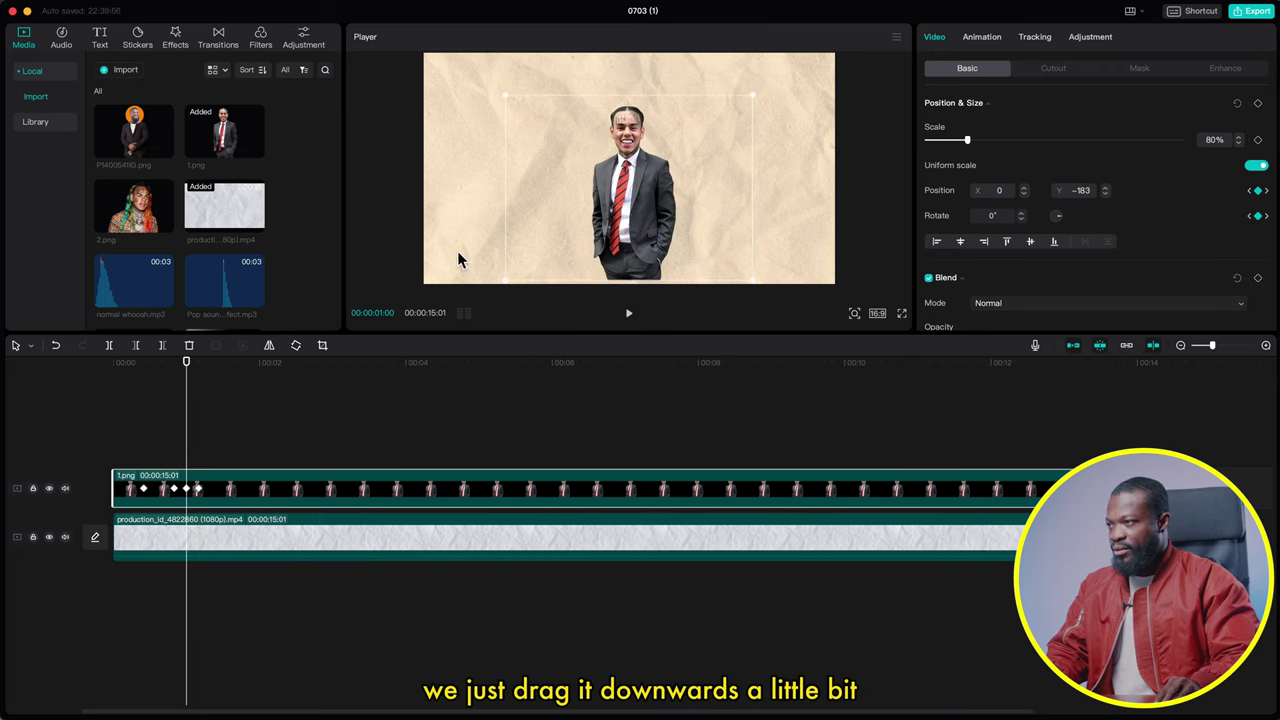
# Check the image's resting position around the fourth keyframe and play back the bounce-in animation
pyautogui.click(203, 434)
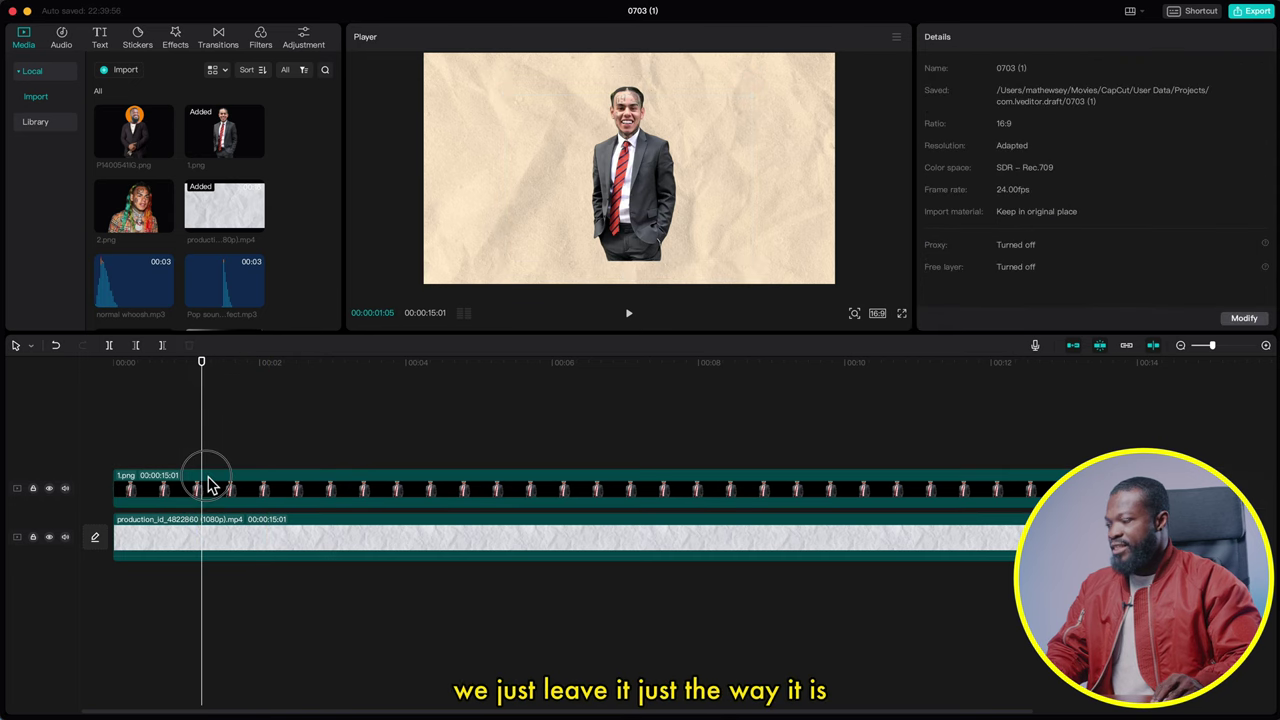
pyautogui.click(210, 486)
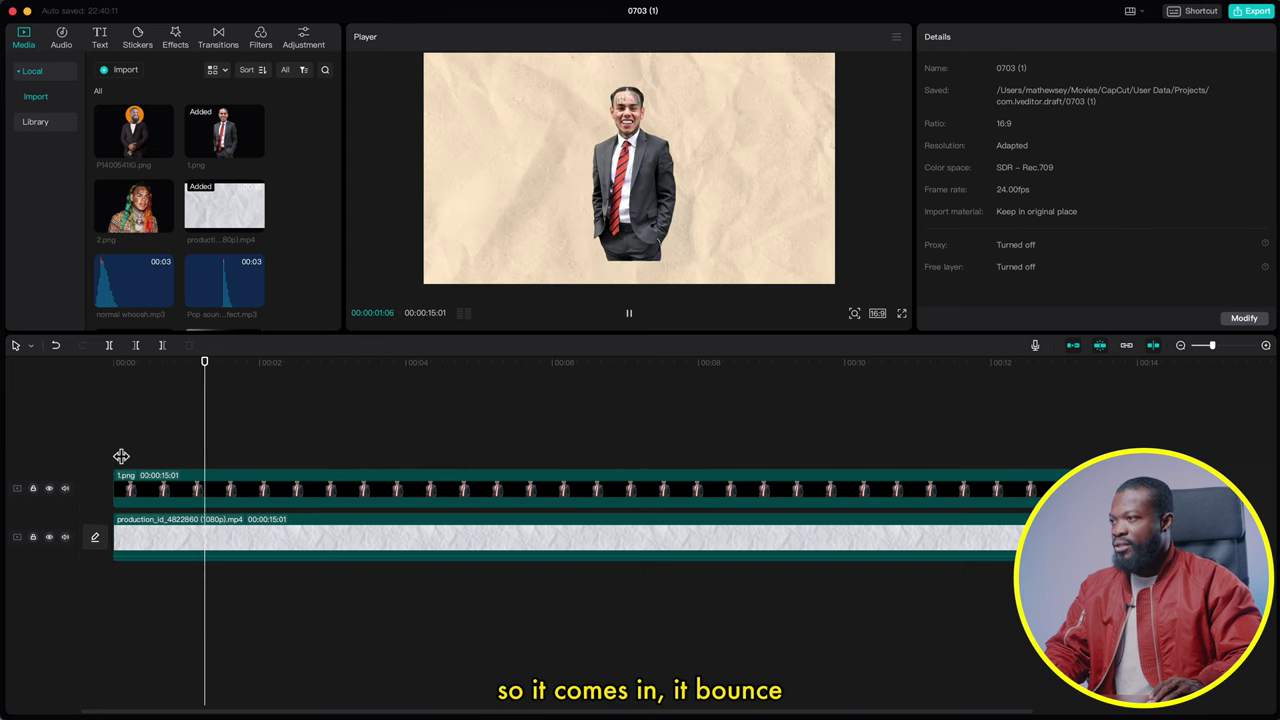
pyautogui.press('space')
pyautogui.press('space')
pyautogui.press('space')
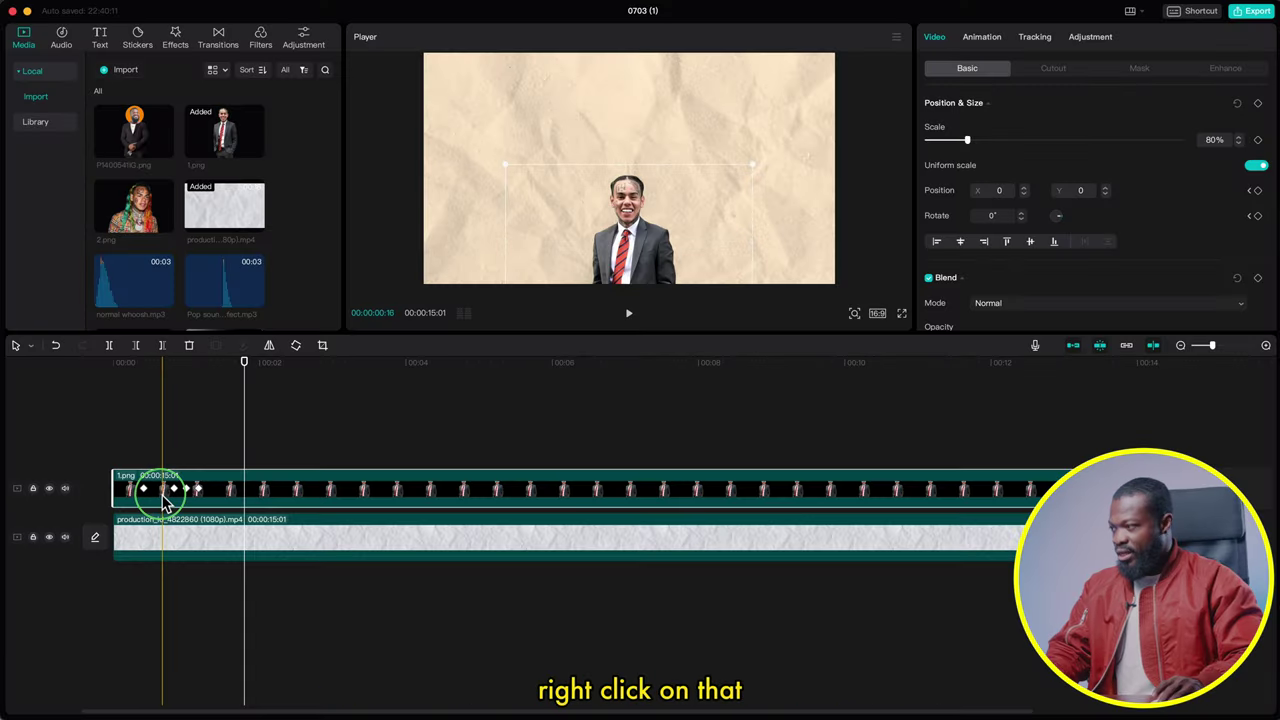
# Show the keyframe animation of the 1.png clip and expand the keyframe graph for its Y position
pyautogui.rightClick(167, 503)
pyautogui.click(218, 690)
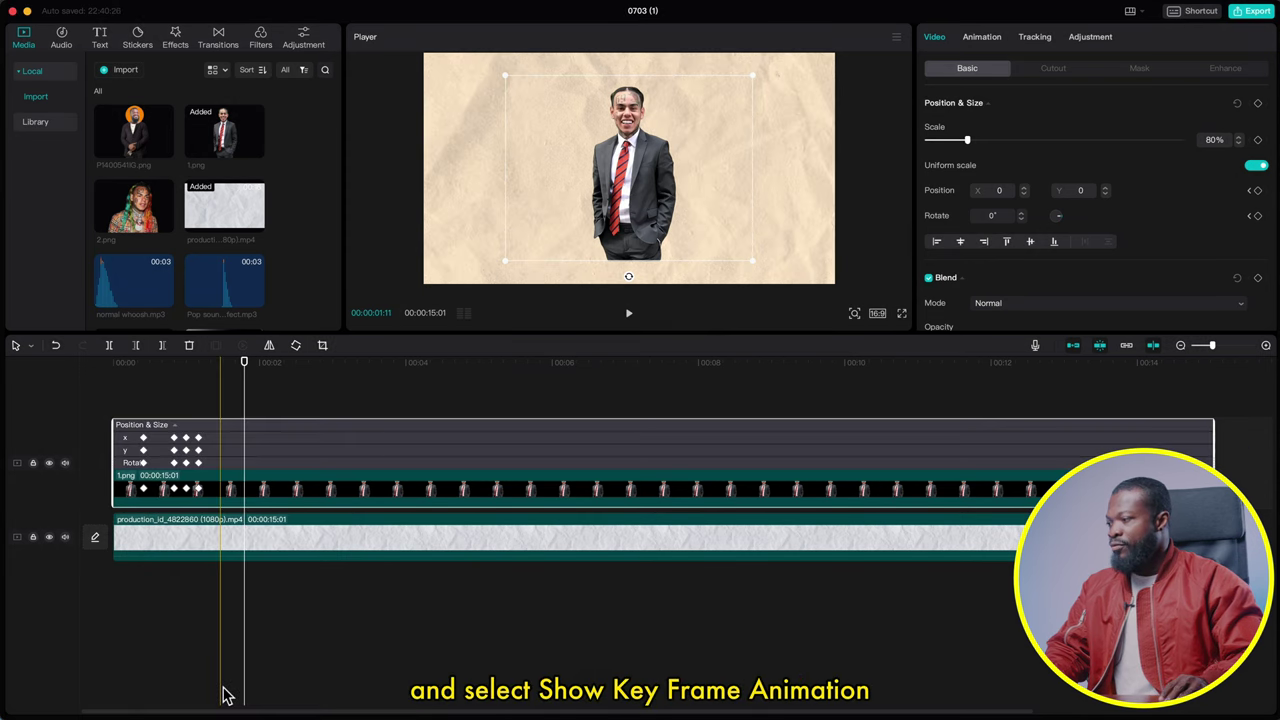
pyautogui.click(127, 442)
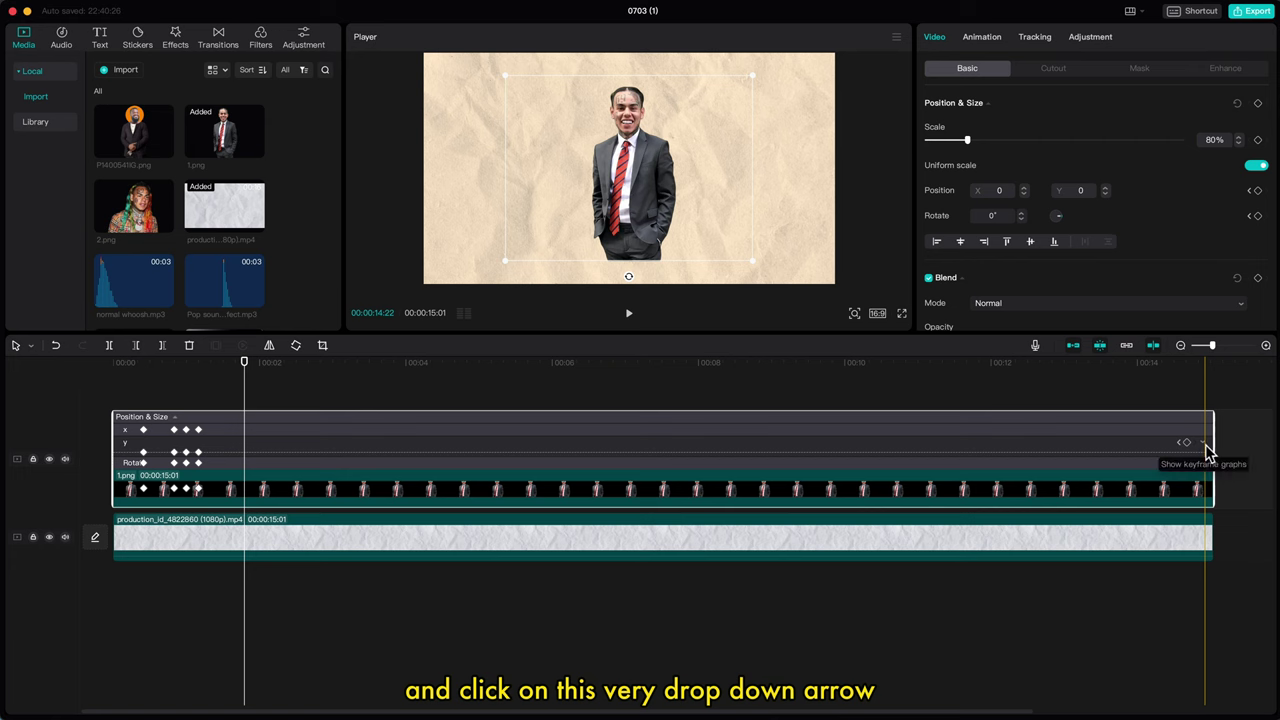
pyautogui.click(1205, 444)
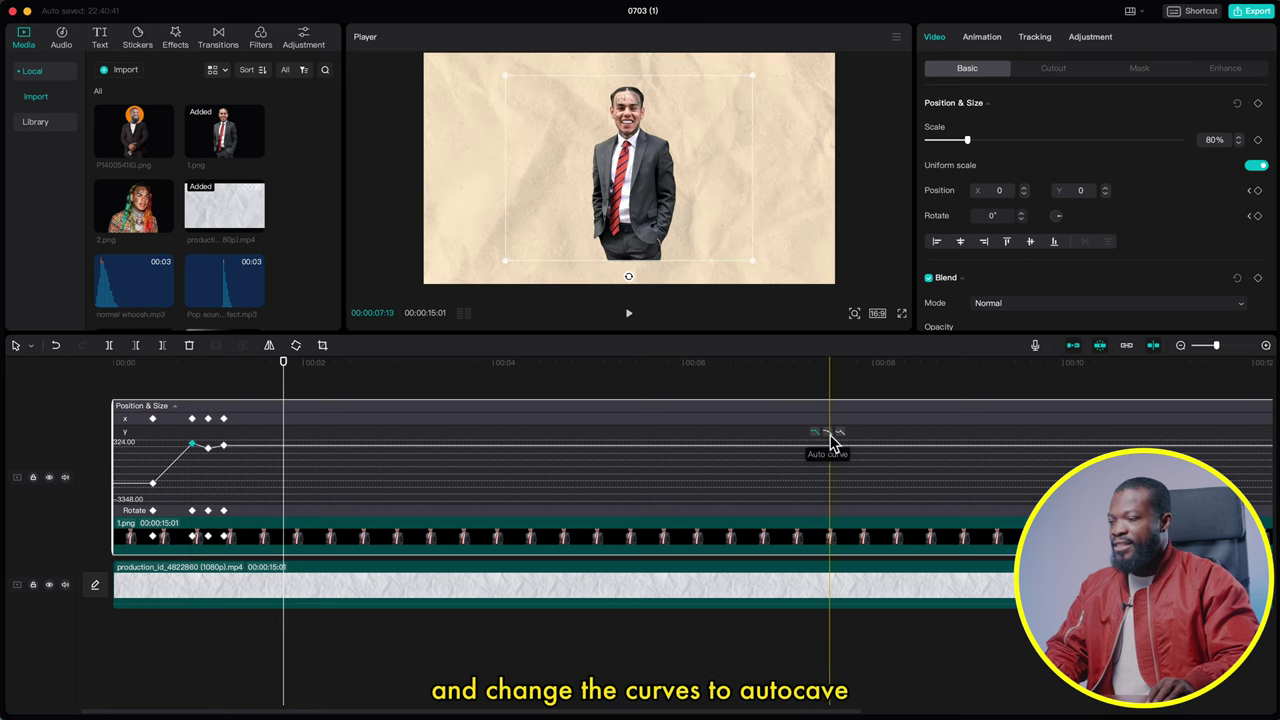
# Apply Auto curve to the first Y keyframe and use the first and second keyframes' handles to make the rise steep with a smooth finish
pyautogui.click(154, 486)
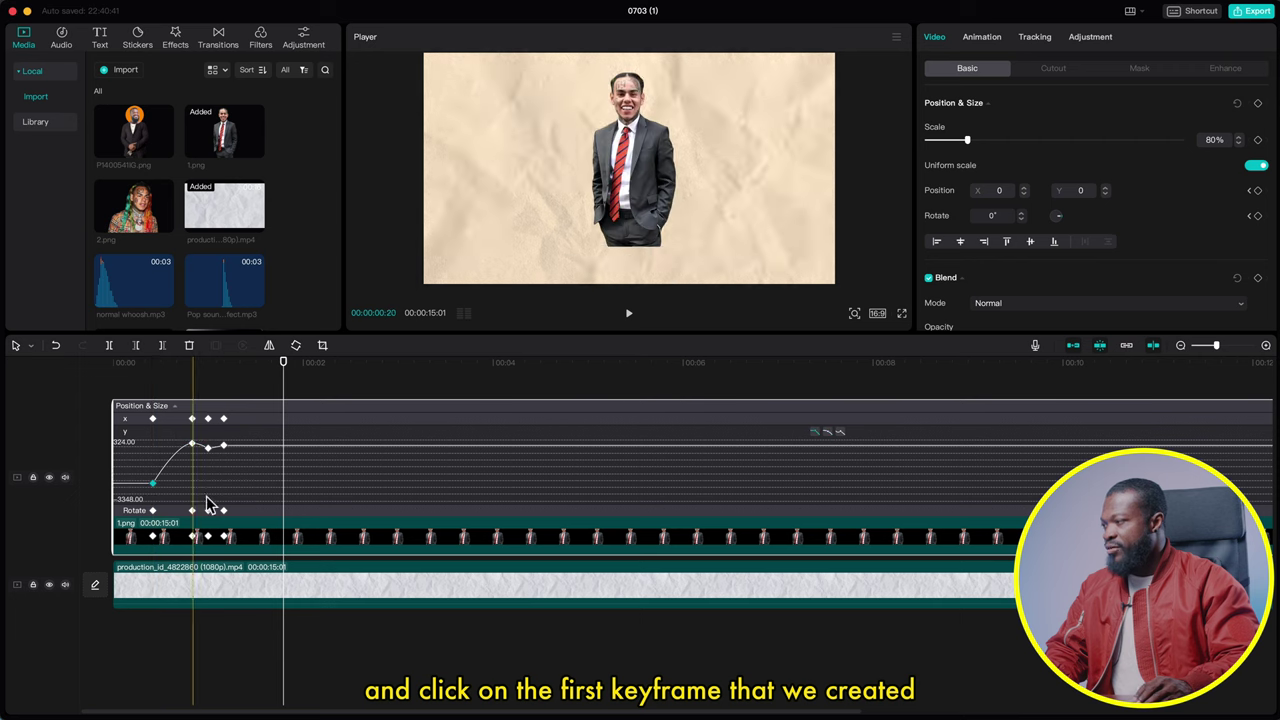
pyautogui.click(827, 432)
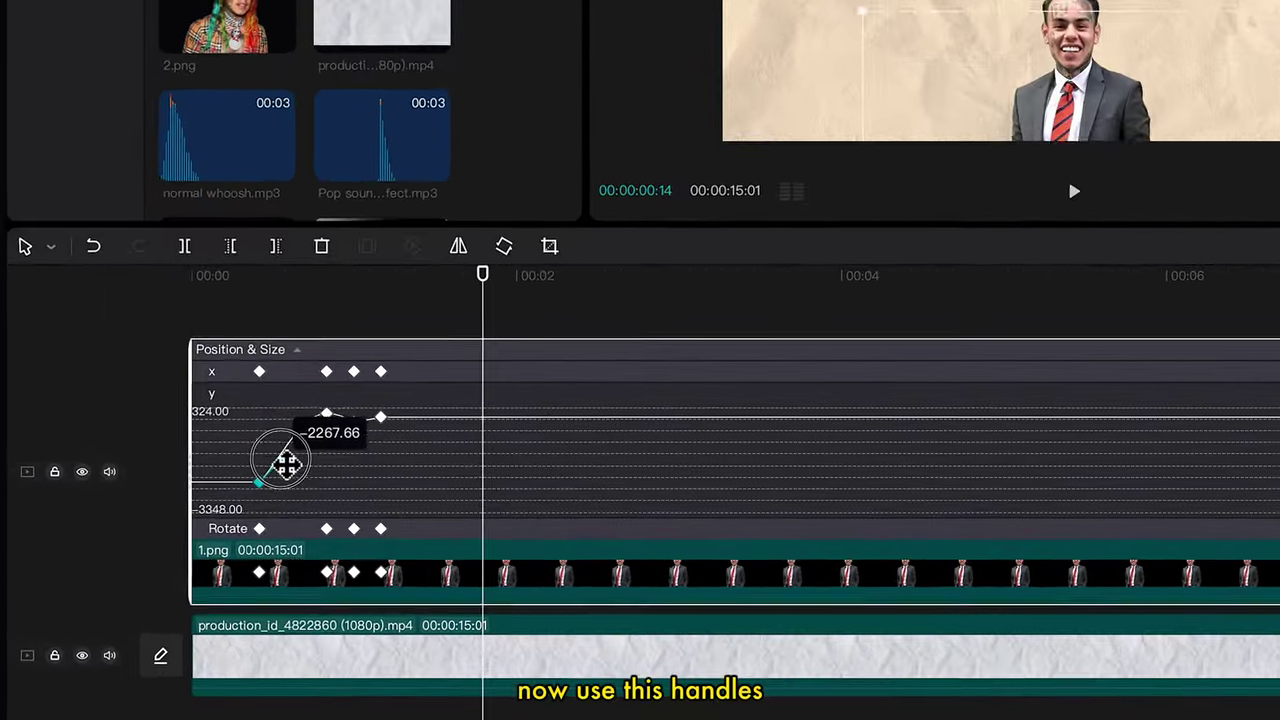
pyautogui.moveTo(286, 462); pyautogui.dragTo(268, 417)
pyautogui.click(330, 420)
pyautogui.moveTo(300, 420); pyautogui.dragTo(280, 417)
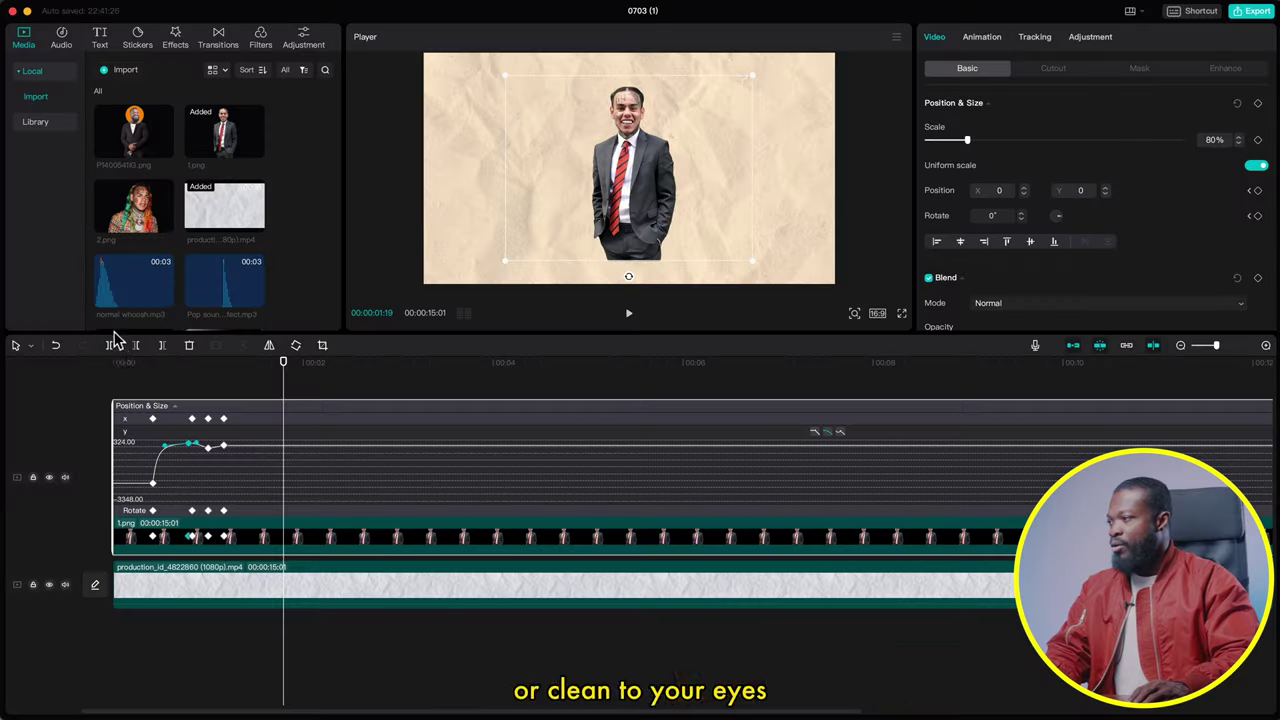
# Play the clip from the start to check how the curved bounce-in looks
pyautogui.click(123, 364)
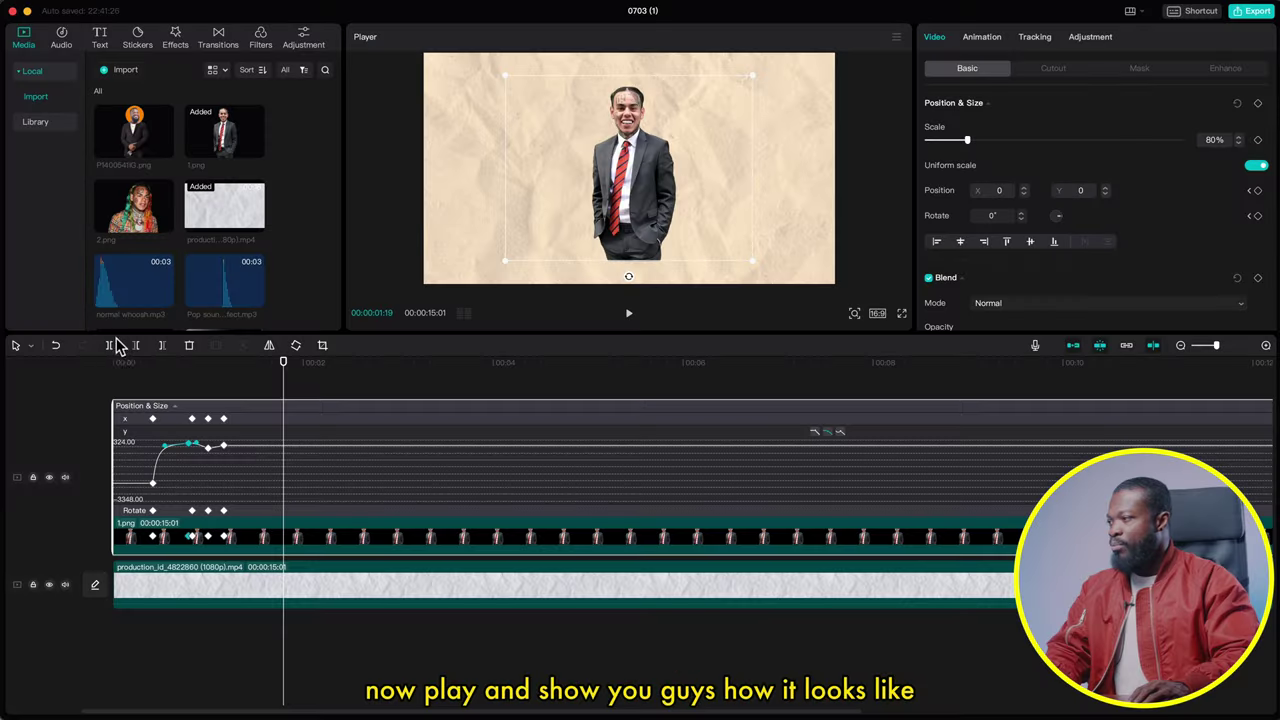
pyautogui.press('space')
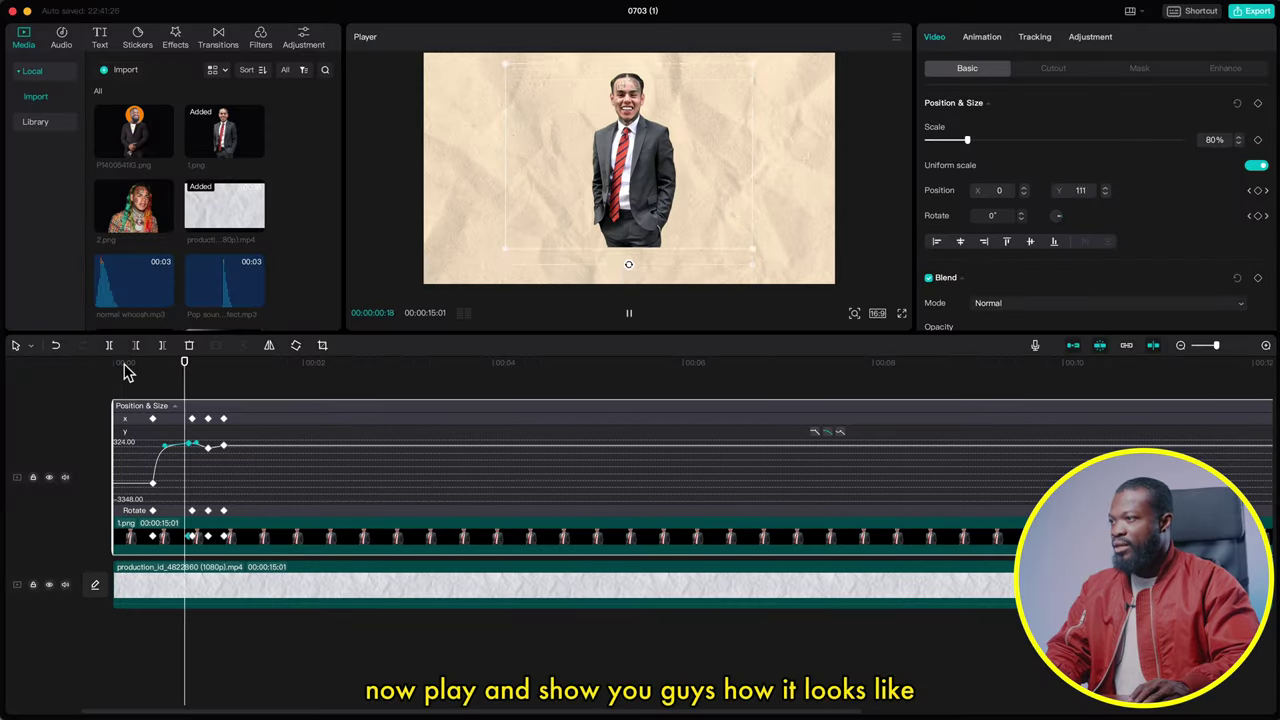
pyautogui.press('space')
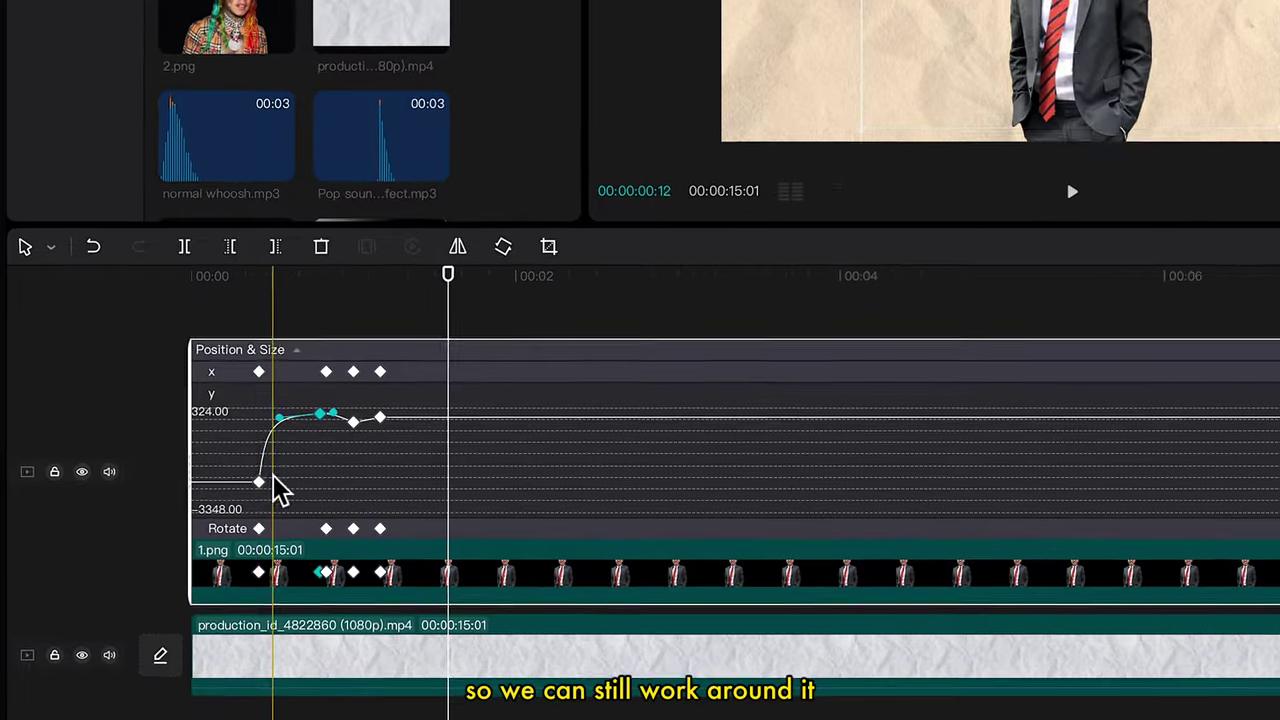
# Lower the curve handle of the first Y keyframe a little to soften the rise
pyautogui.click(235, 484)
pyautogui.moveTo(272, 425); pyautogui.dragTo(271, 440)
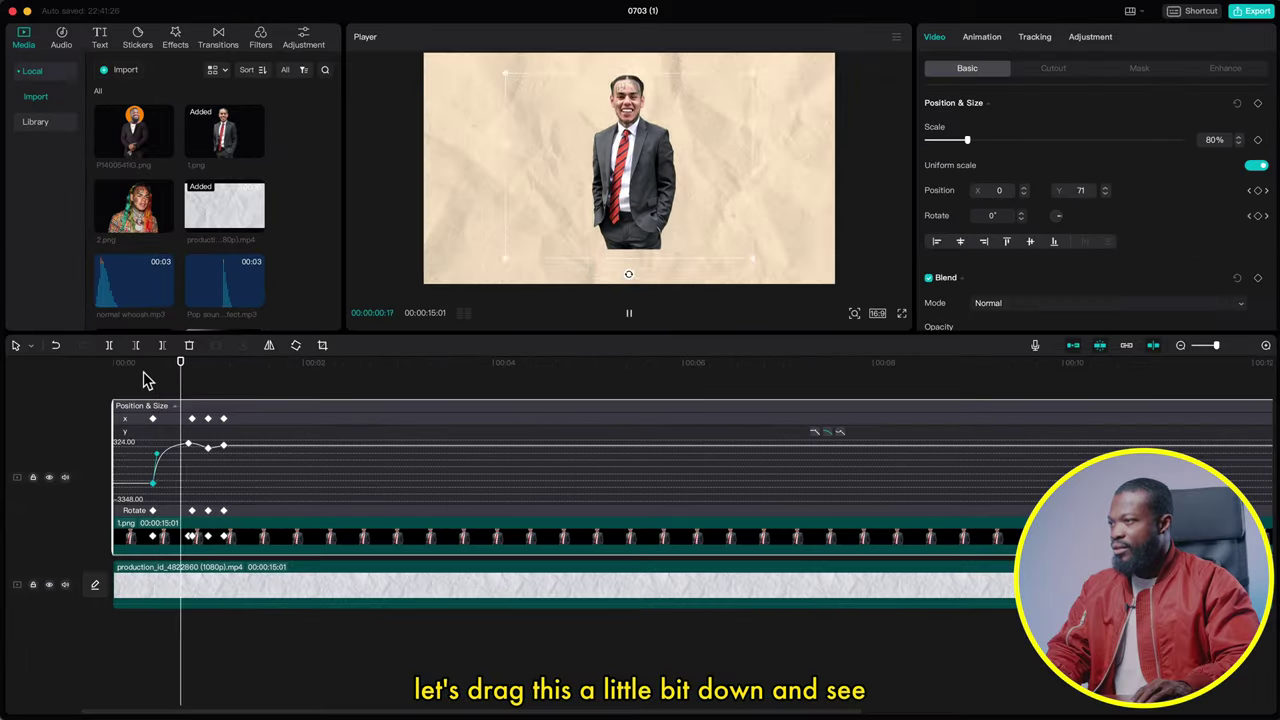
# Raise the third Y keyframe at 00:00:01:00 slightly for a smaller dip, and replay the animation from near the start
pyautogui.click(206, 380)
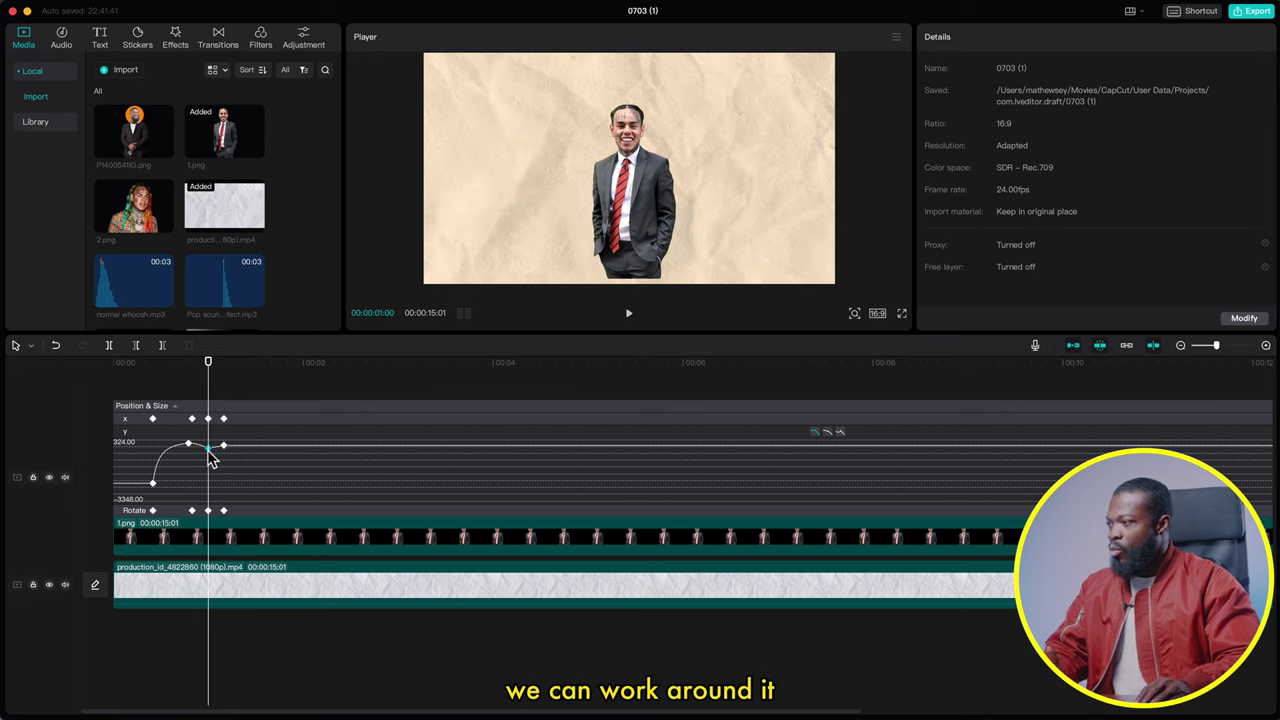
pyautogui.moveTo(211, 453); pyautogui.dragTo(212, 454)
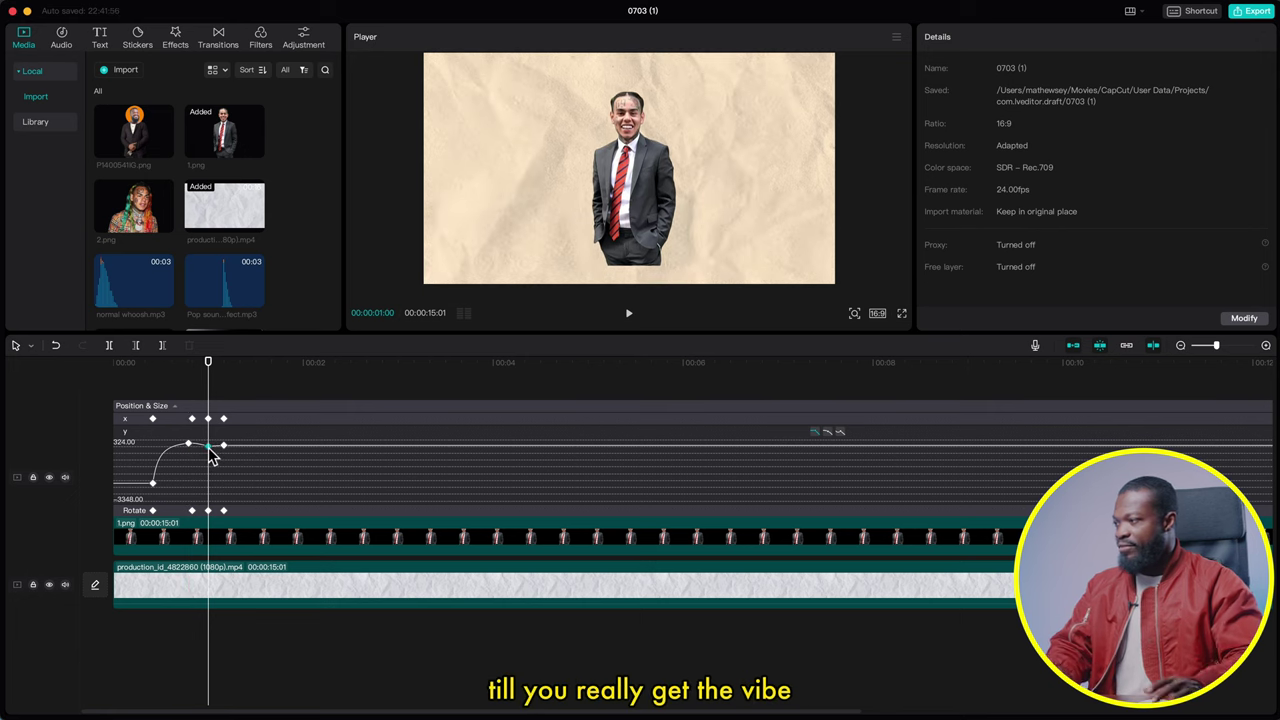
pyautogui.click(133, 366)
pyautogui.press('space')
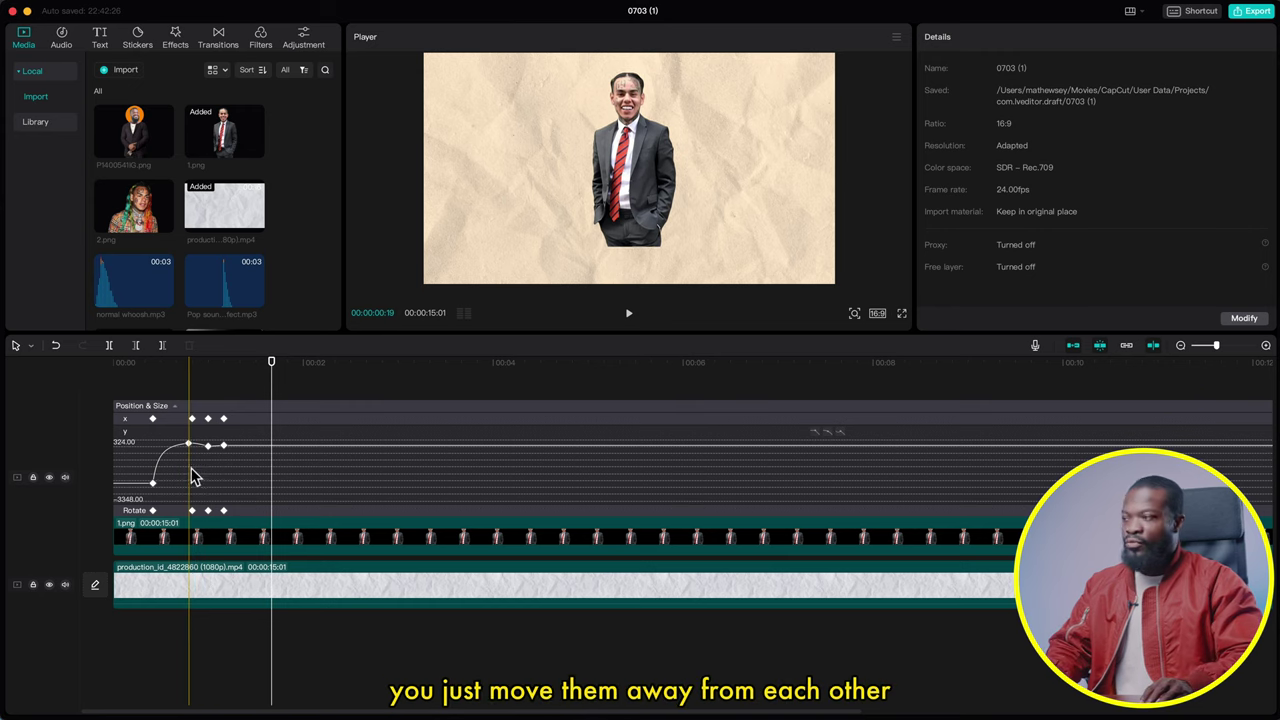
# Hide the keyframe animation graph of the 1.png clip
pyautogui.click(237, 543)
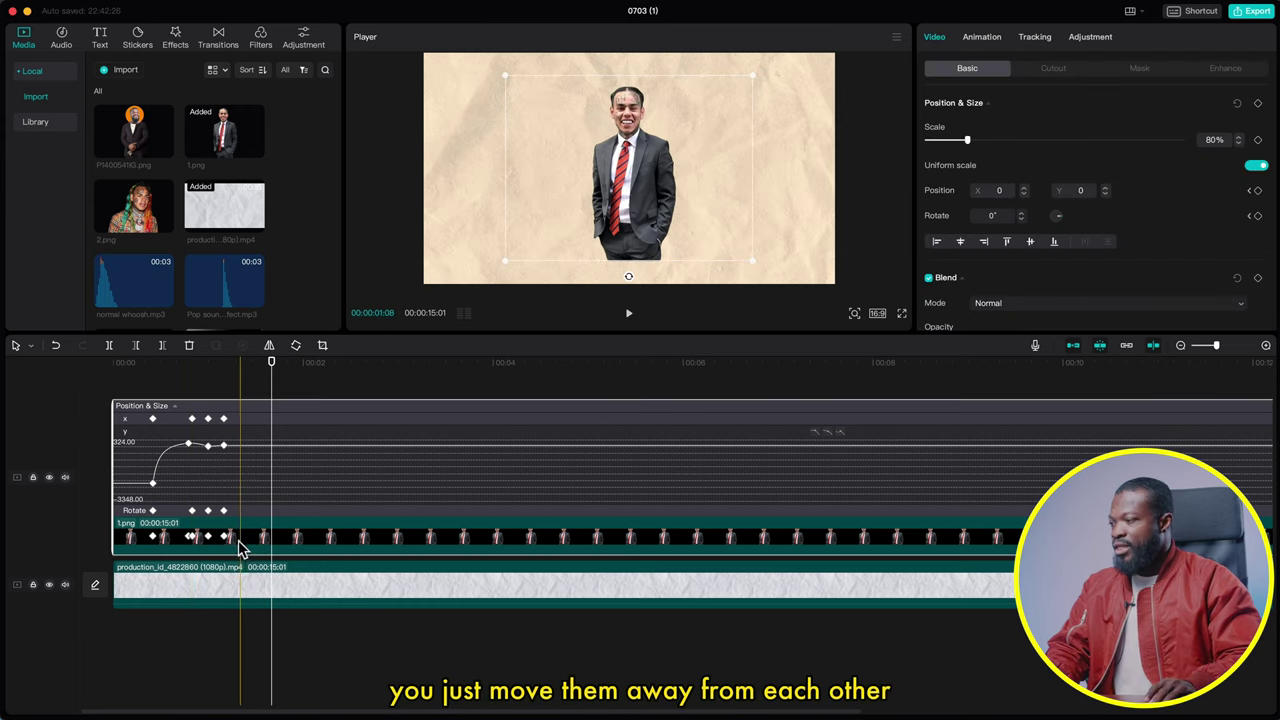
pyautogui.rightClick(240, 548)
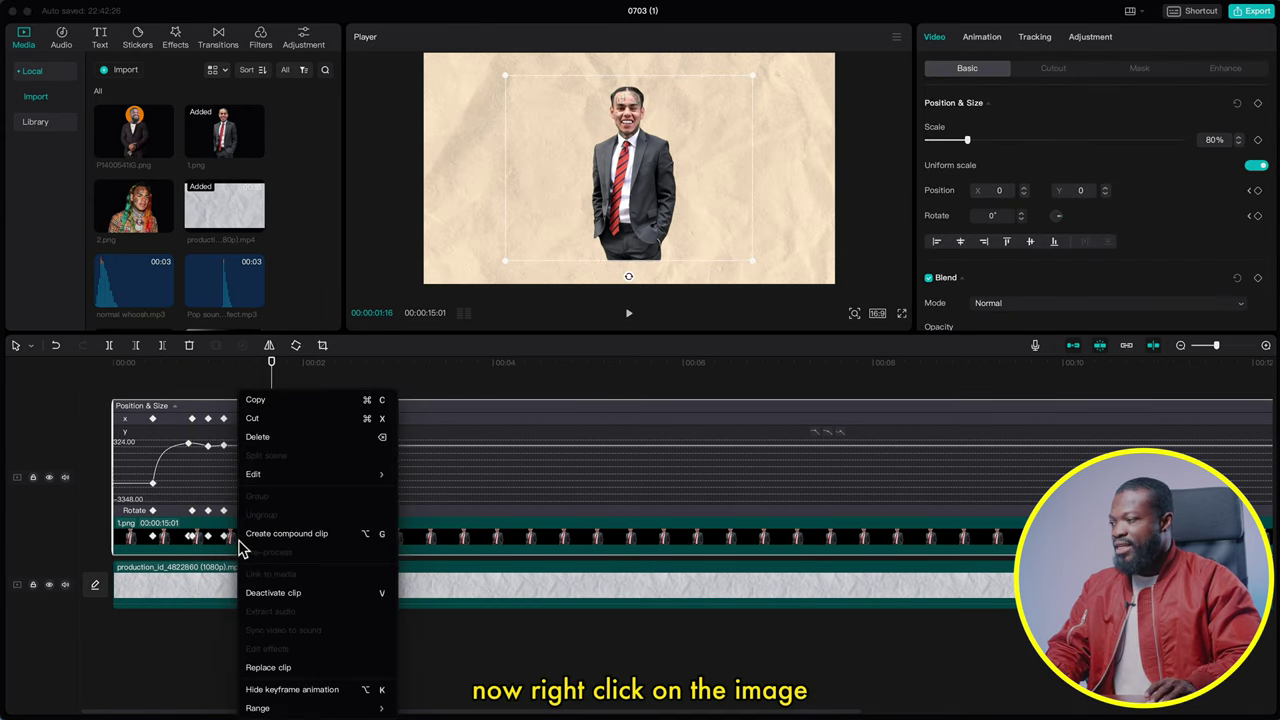
pyautogui.click(290, 692)
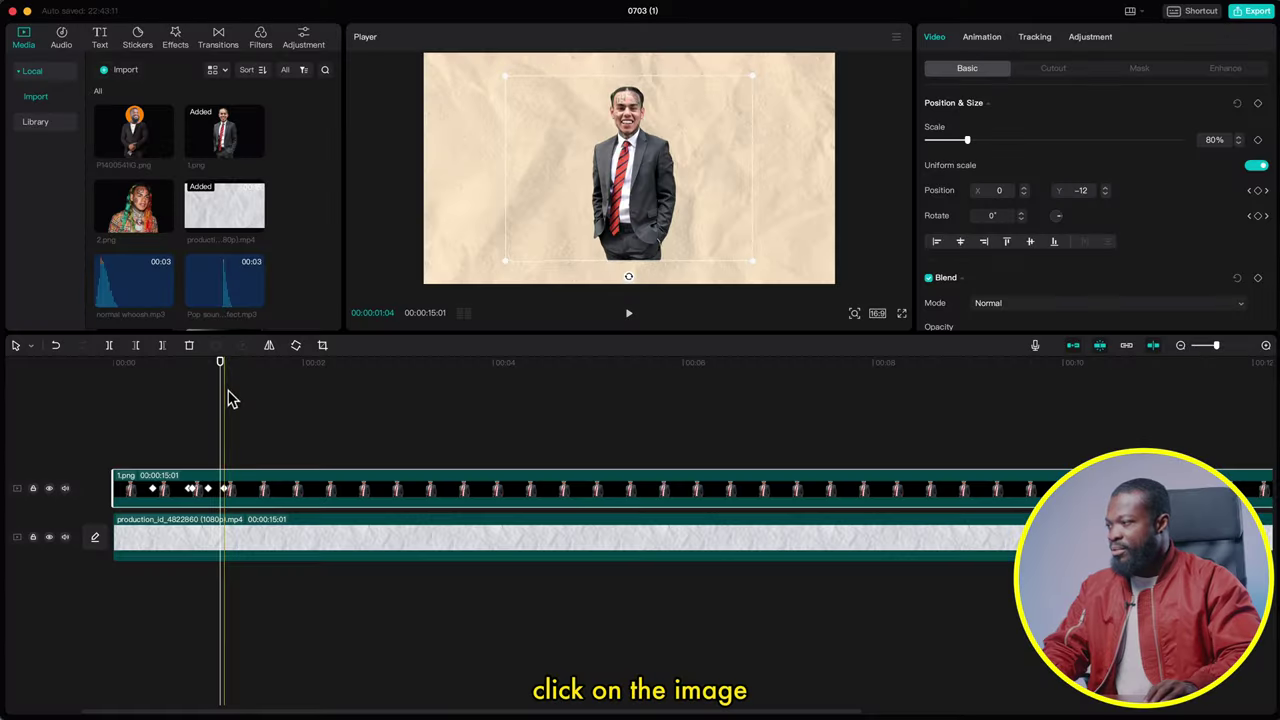
# Starting from the clip's last keyframe, go 15 frames forward to 00:00:01:19 and move the image to X -49, Y 33
pyautogui.click(228, 386)
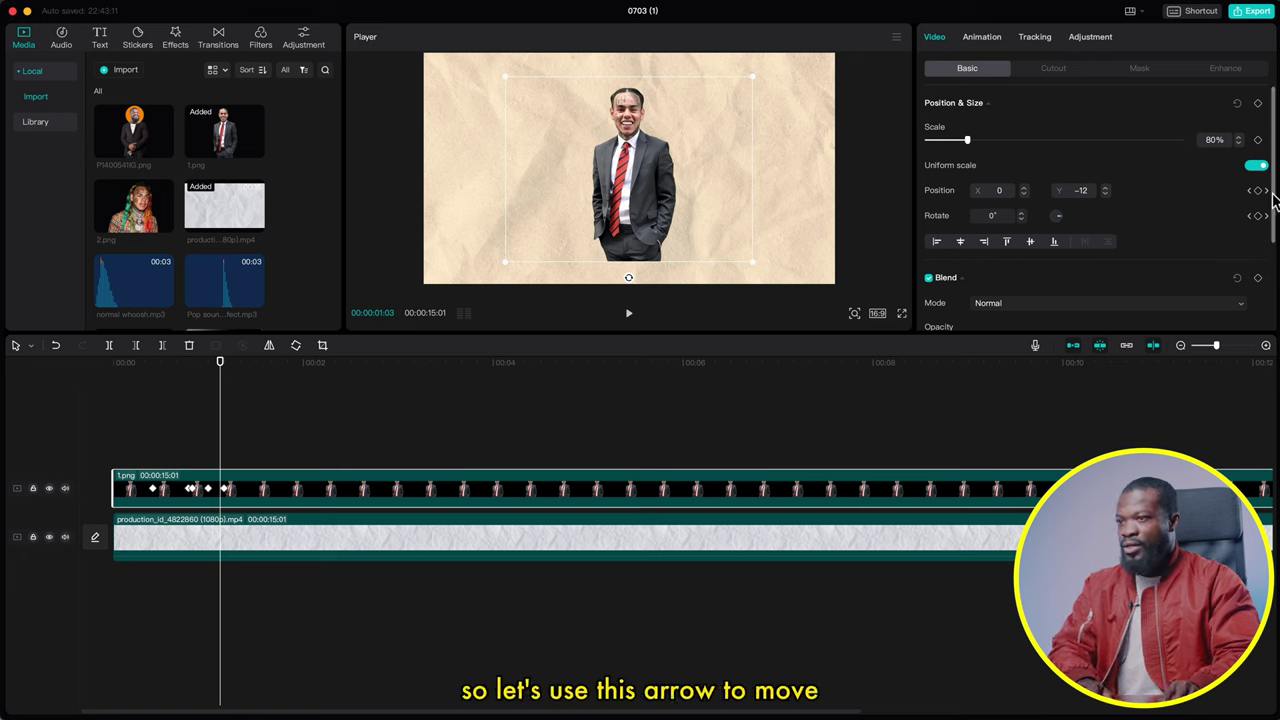
pyautogui.click(1267, 191)
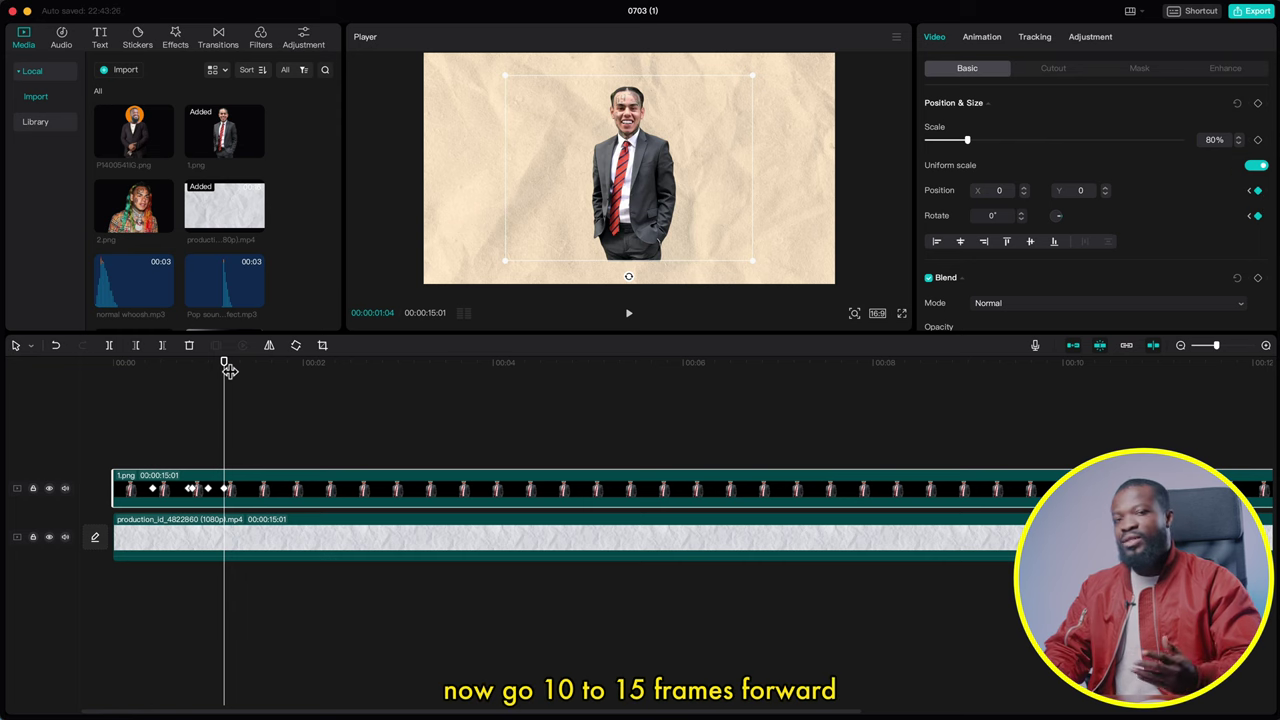
pyautogui.press('Right')
pyautogui.press('Right')
pyautogui.press('Right')
pyautogui.press('Right')
pyautogui.press('Right')
pyautogui.press('Right')
pyautogui.press('Right')
pyautogui.press('Right')
pyautogui.press('Right')
pyautogui.press('Right')
pyautogui.press('Right')
pyautogui.press('Right')
pyautogui.press('Right')
pyautogui.press('Right')
pyautogui.press('Right')
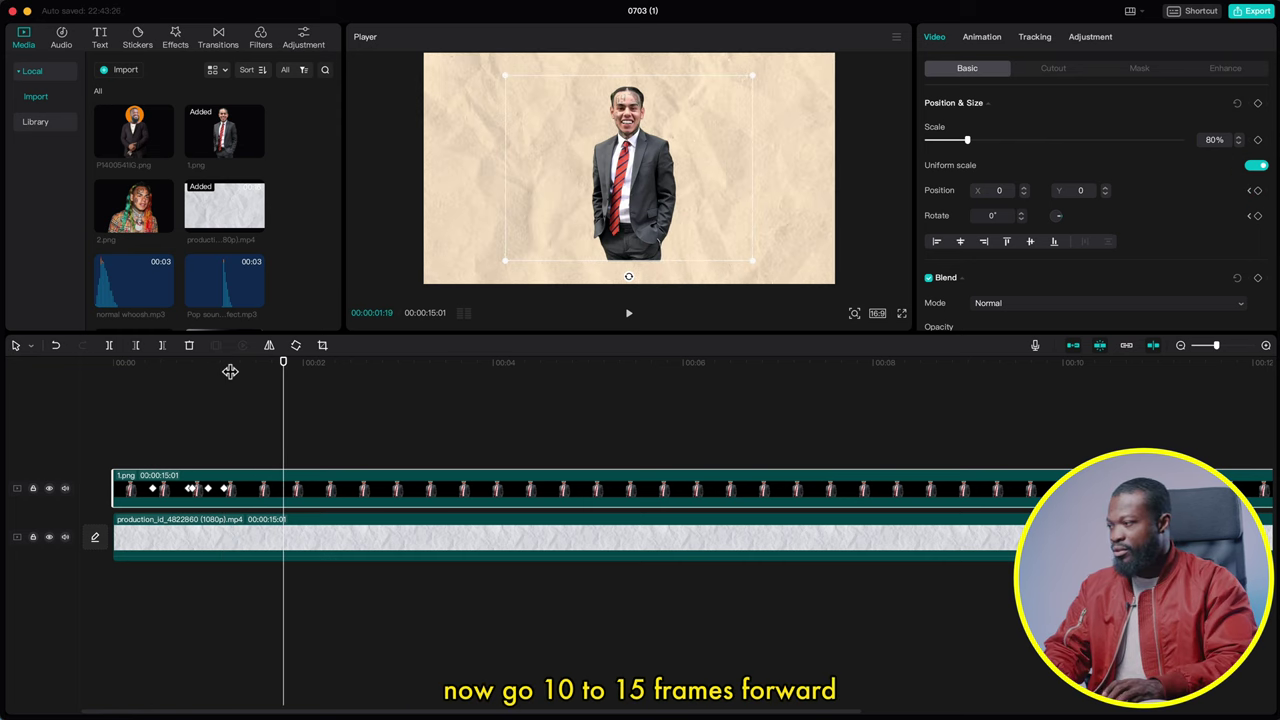
pyautogui.moveTo(630, 184); pyautogui.dragTo(625, 173)
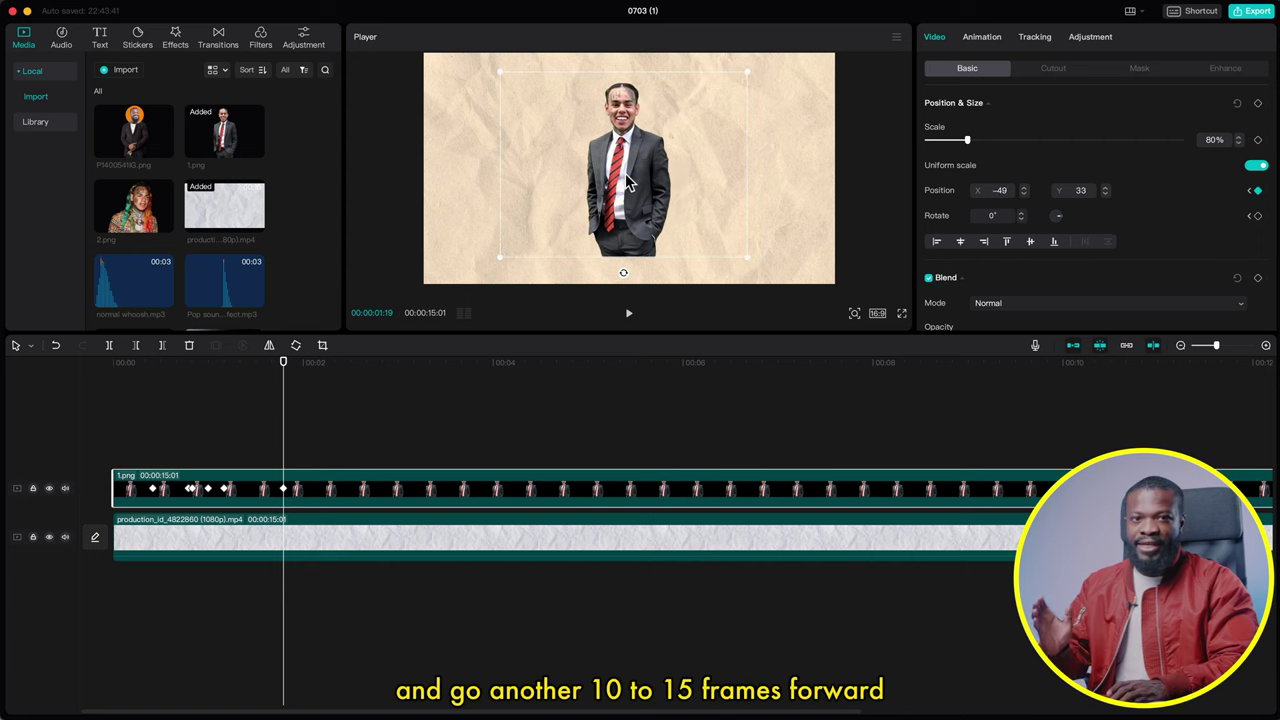
# Add a position keyframe 15 frames further, at 00:00:02:10, by moving the image to X 54, Y 45
pyautogui.press('Right')
pyautogui.press('Right')
pyautogui.press('Right')
pyautogui.press('Right')
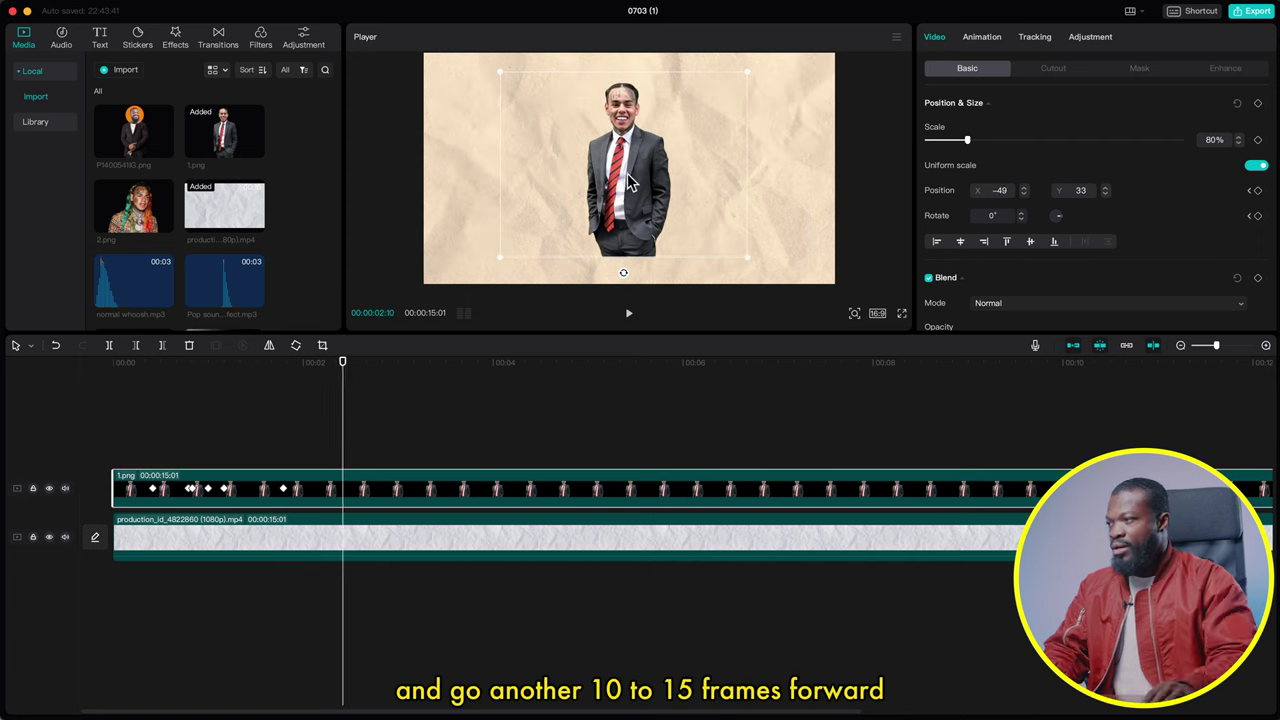
pyautogui.moveTo(640, 180); pyautogui.dragTo(643, 180)
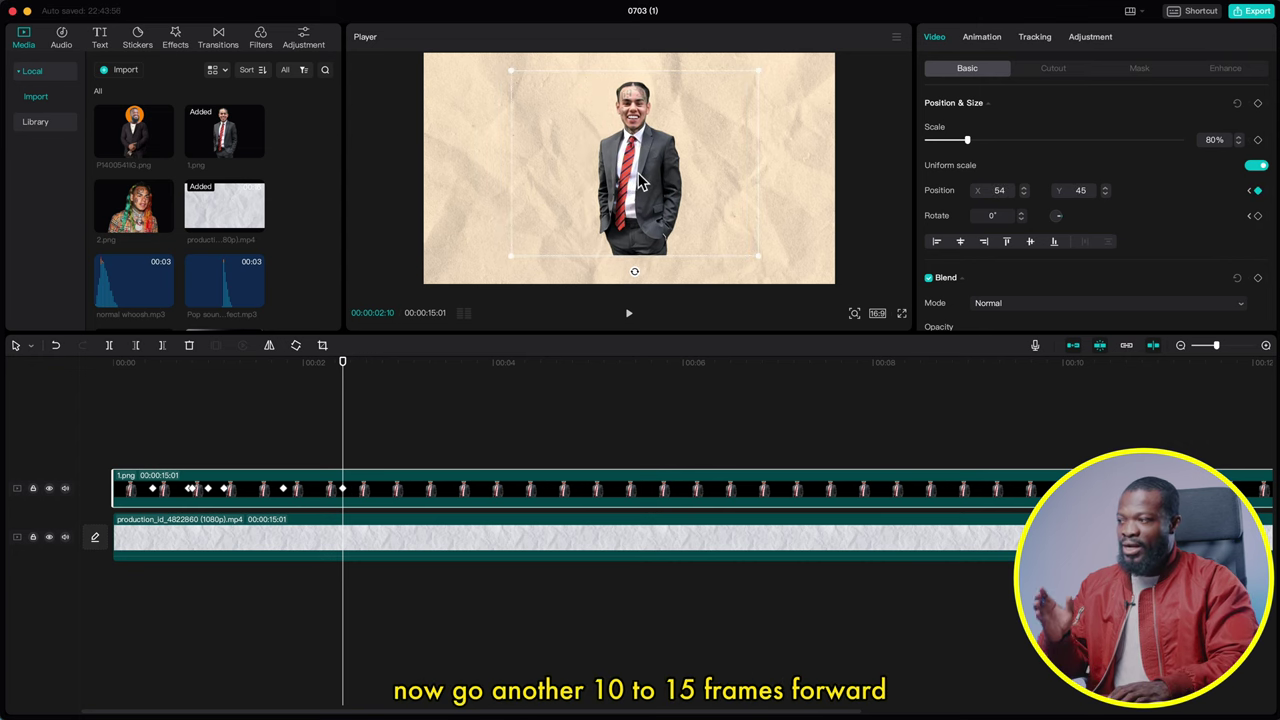
# Add a position keyframe 15 frames further, at 00:00:03:01, by moving the image to X 0, Y 0
pyautogui.press('Right')
pyautogui.press('Right')
pyautogui.press('Right')
pyautogui.press('Right')
pyautogui.press('Right')
pyautogui.press('Right')
pyautogui.press('Right')
pyautogui.press('Right')
pyautogui.press('Right')
pyautogui.press('Right')
pyautogui.press('Right')
pyautogui.press('Right')
pyautogui.press('Right')
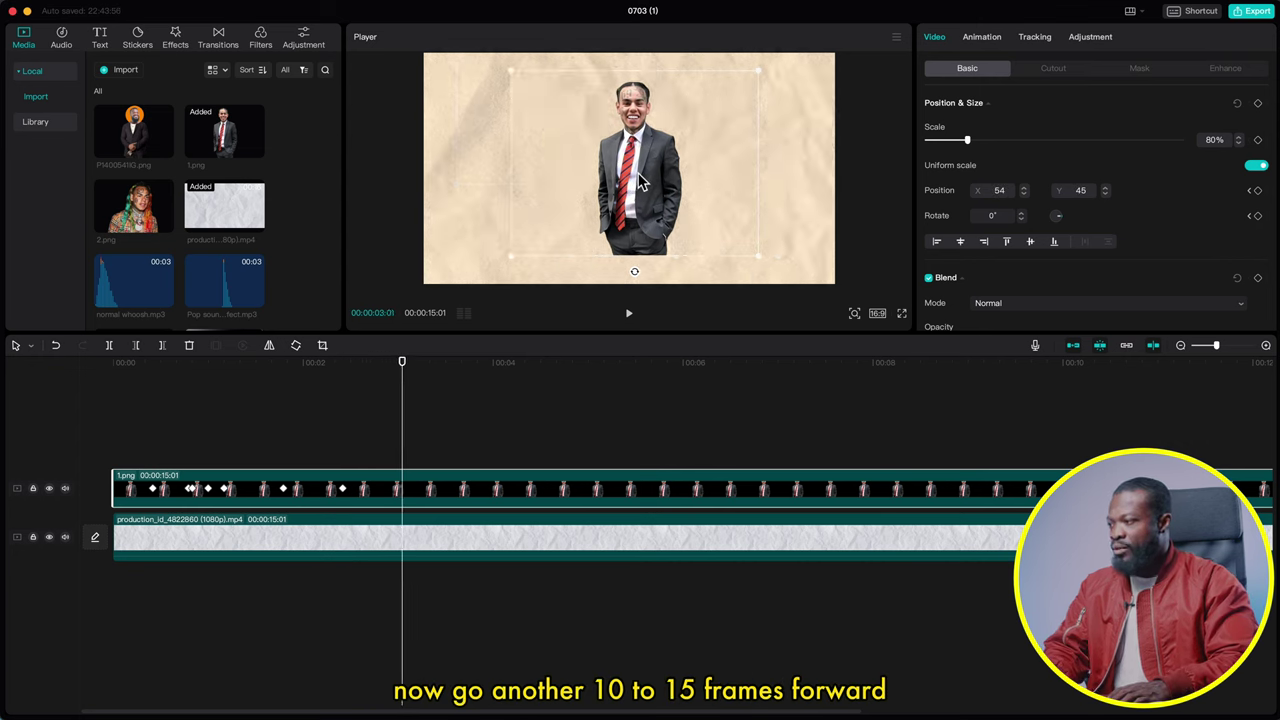
pyautogui.click(640, 178)
pyautogui.moveTo(640, 178); pyautogui.dragTo(639, 182)
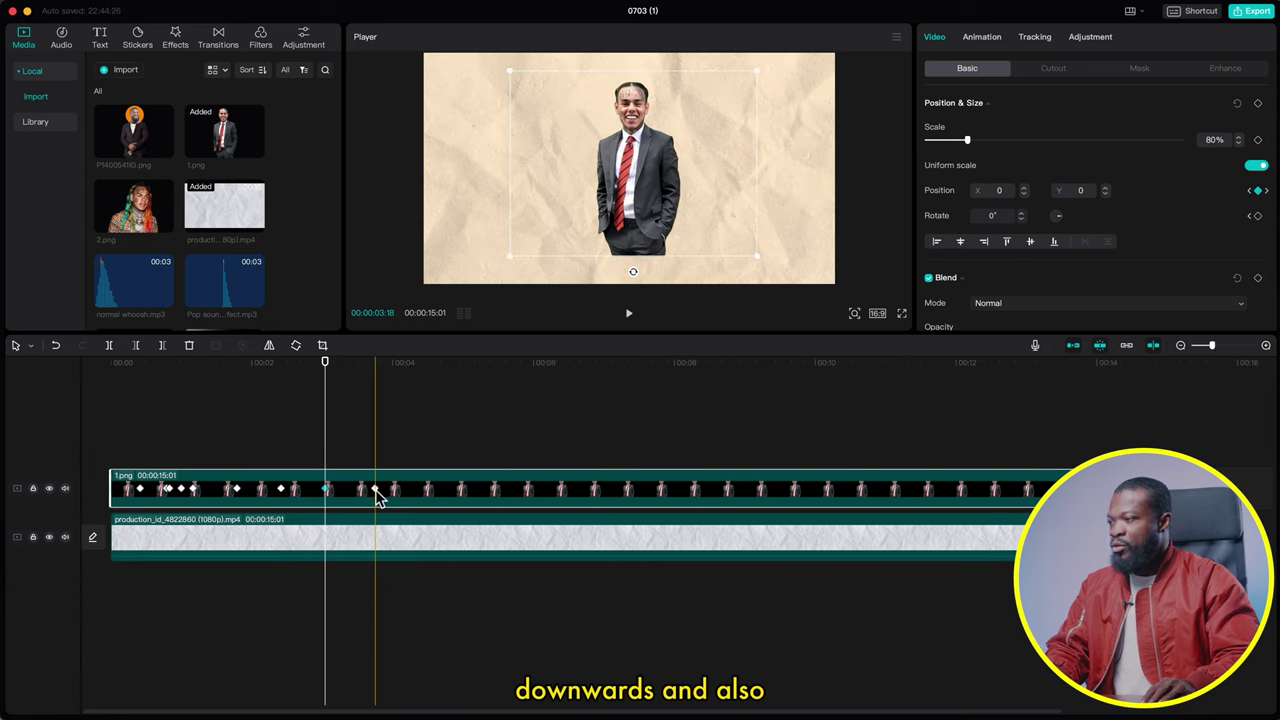
# Select the keyframes at 00:00:03:01 and 00:00:02:10 on the 1.png clip together
pyautogui.click(377, 492)
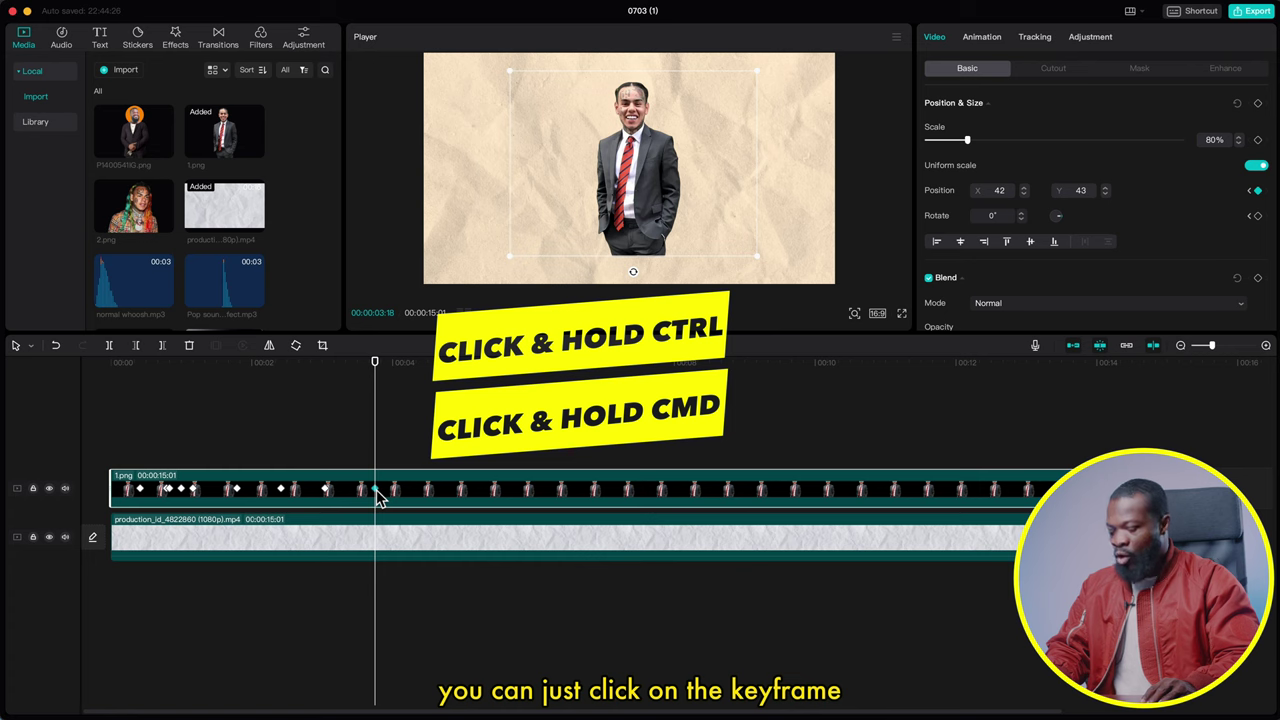
pyautogui.click(327, 489)
pyautogui.keyDown('super'); pyautogui.click(281, 489); pyautogui.keyUp('super')
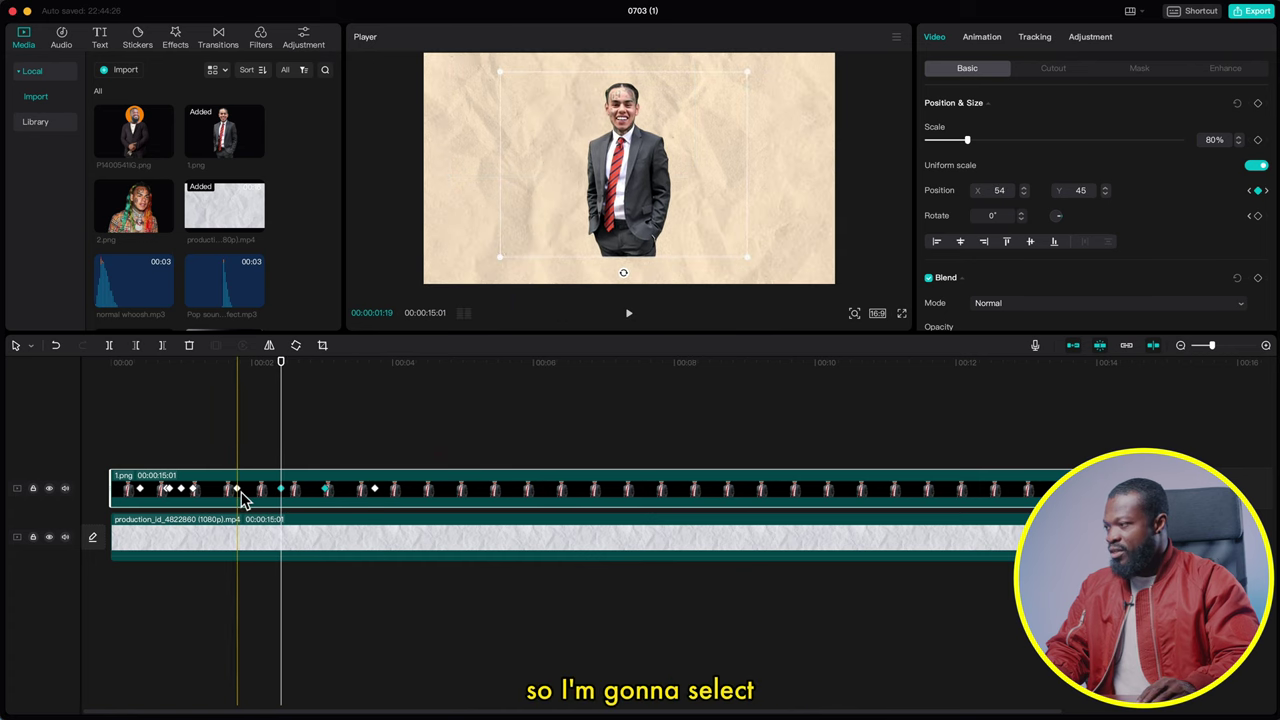
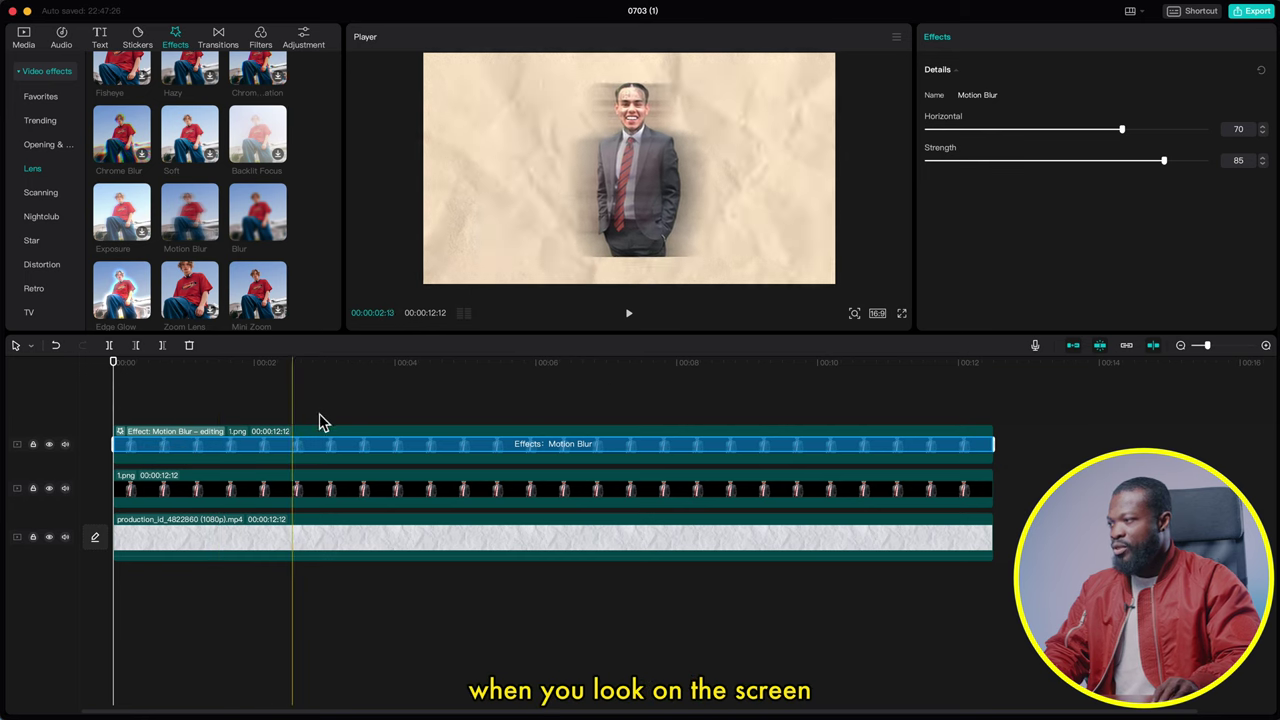
# Reduce the Motion Blur effect on the upper 1.png clip, setting Horizontal to 56 and lowering Strength
pyautogui.click(295, 420)
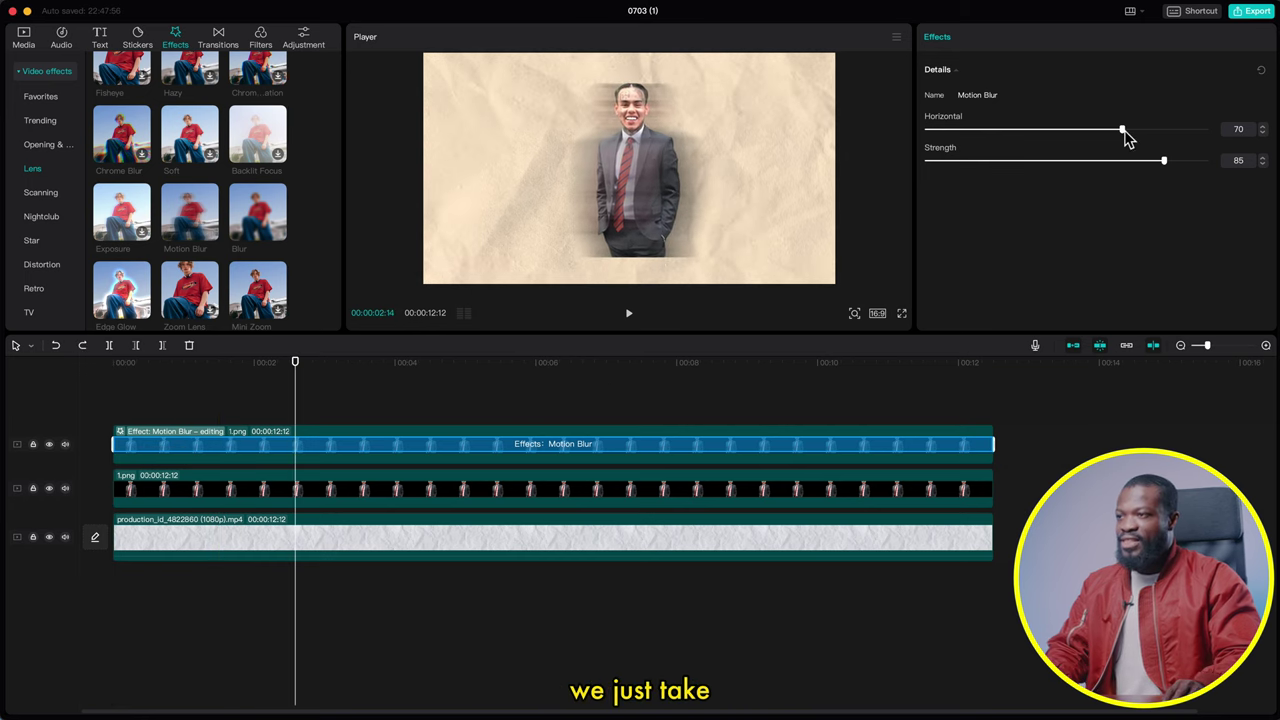
pyautogui.moveTo(1099, 131); pyautogui.dragTo(1094, 131)
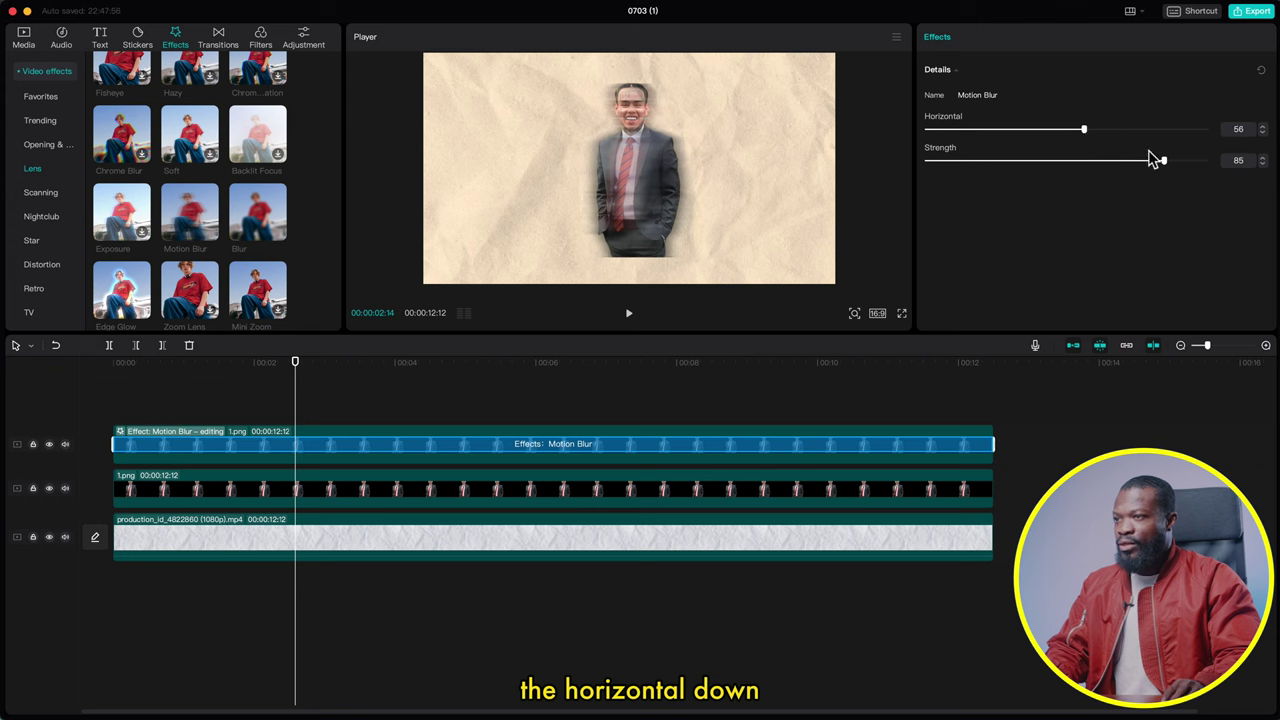
pyautogui.moveTo(1080, 168); pyautogui.dragTo(1074, 168)
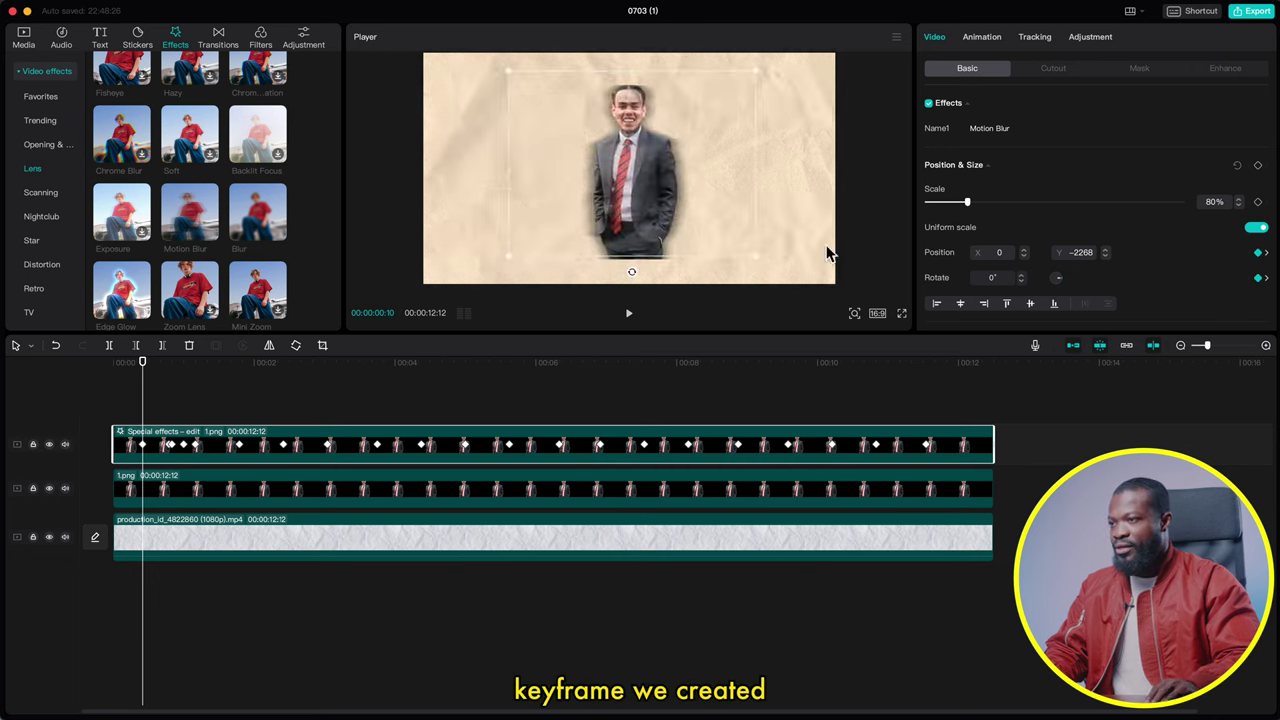
# Add an opacity keyframe at 00:00:00:19 on the blurred 1.png clip, lower its opacity all the way down, and play the result
pyautogui.scroll(-5, 1040, 207)
pyautogui.scroll(2, 1038, 206)
pyautogui.scroll(-2, 1038, 206)
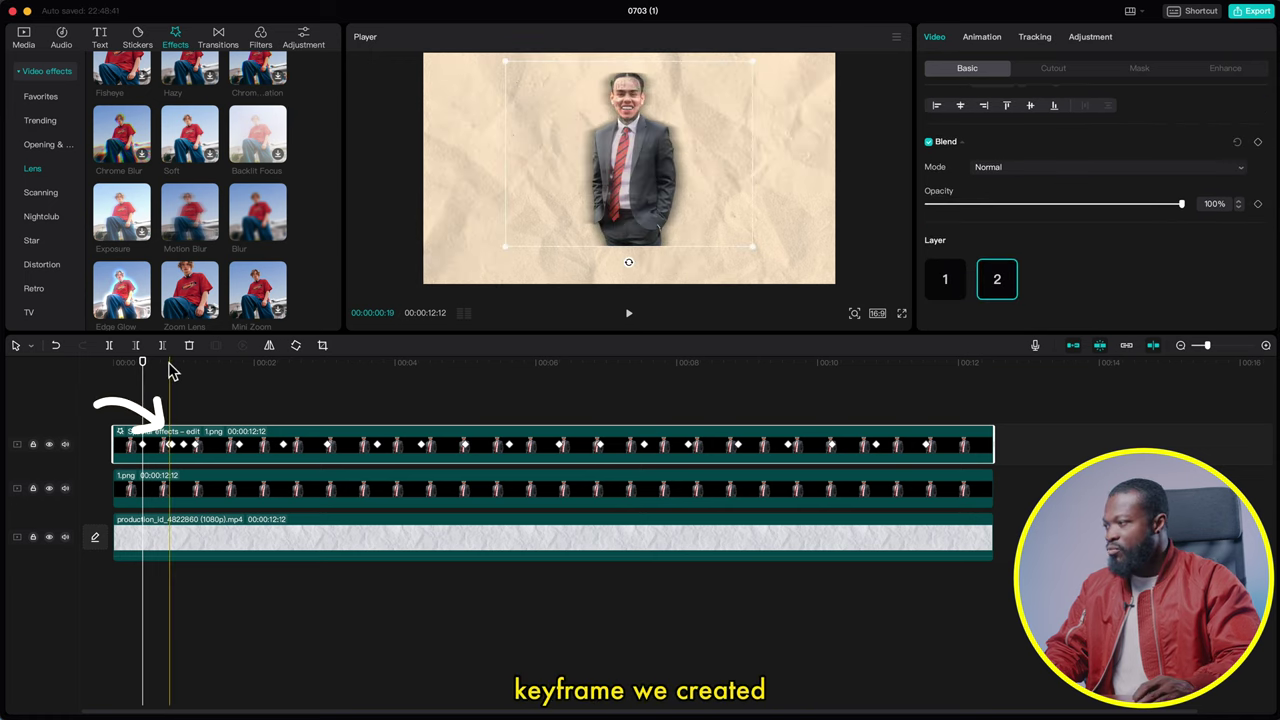
pyautogui.scroll(2, 171, 372)
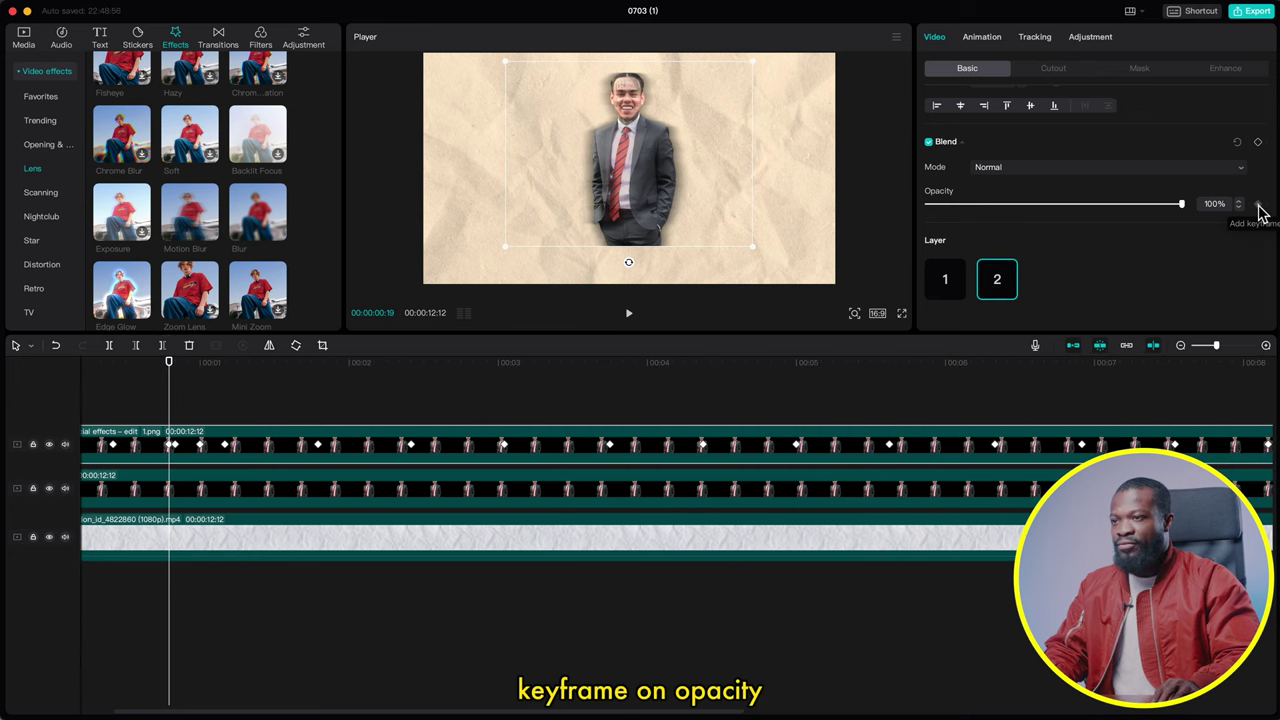
pyautogui.moveTo(1183, 209); pyautogui.dragTo(1094, 209)
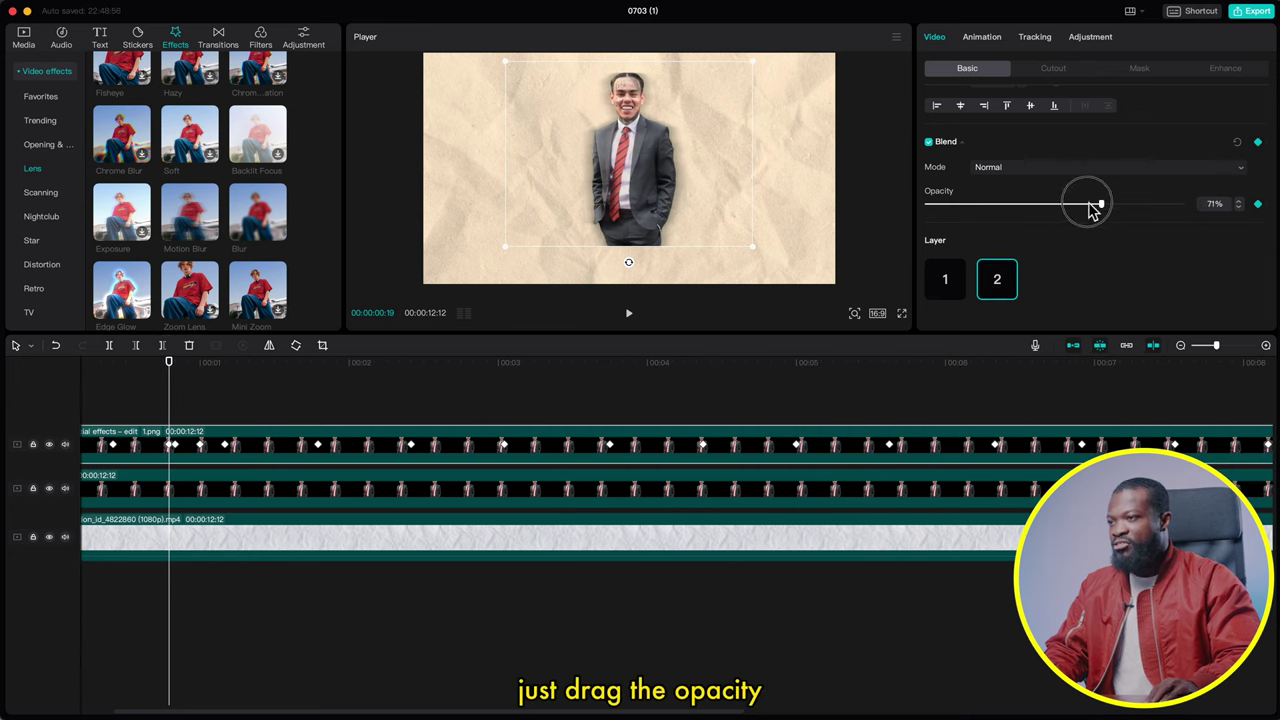
pyautogui.click(878, 207)
pyautogui.press('space')
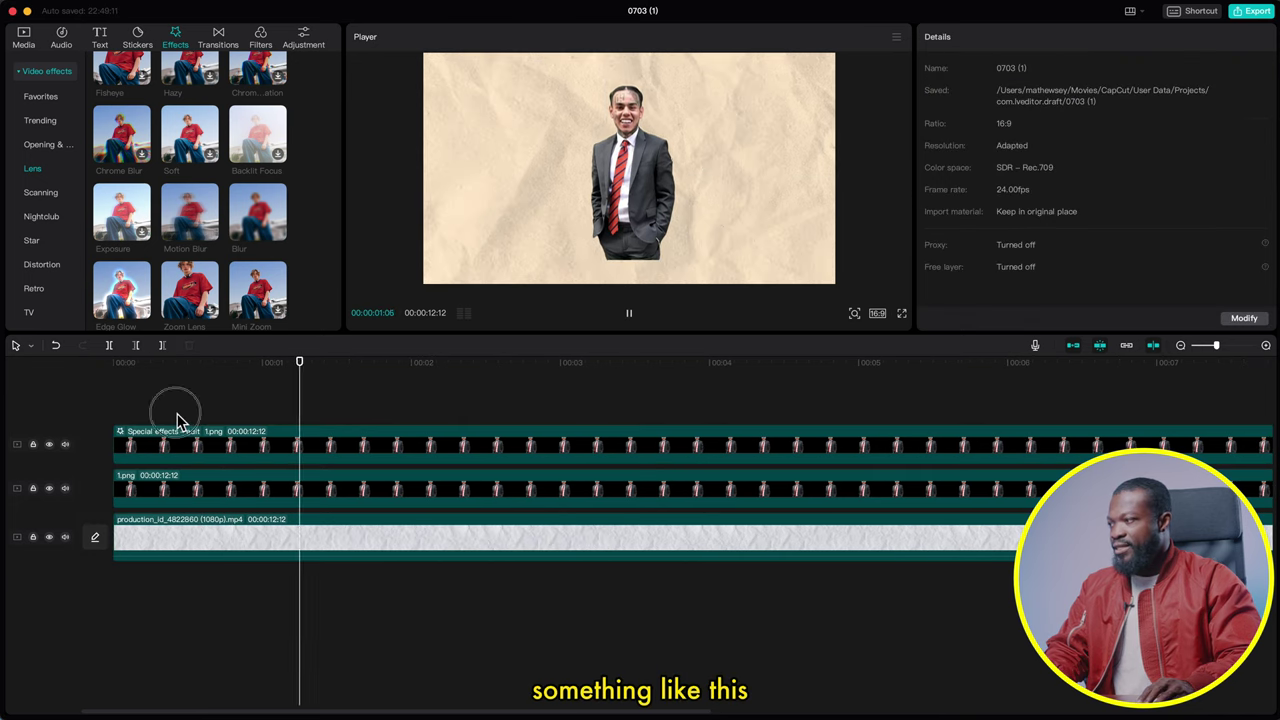
pyautogui.click(178, 422)
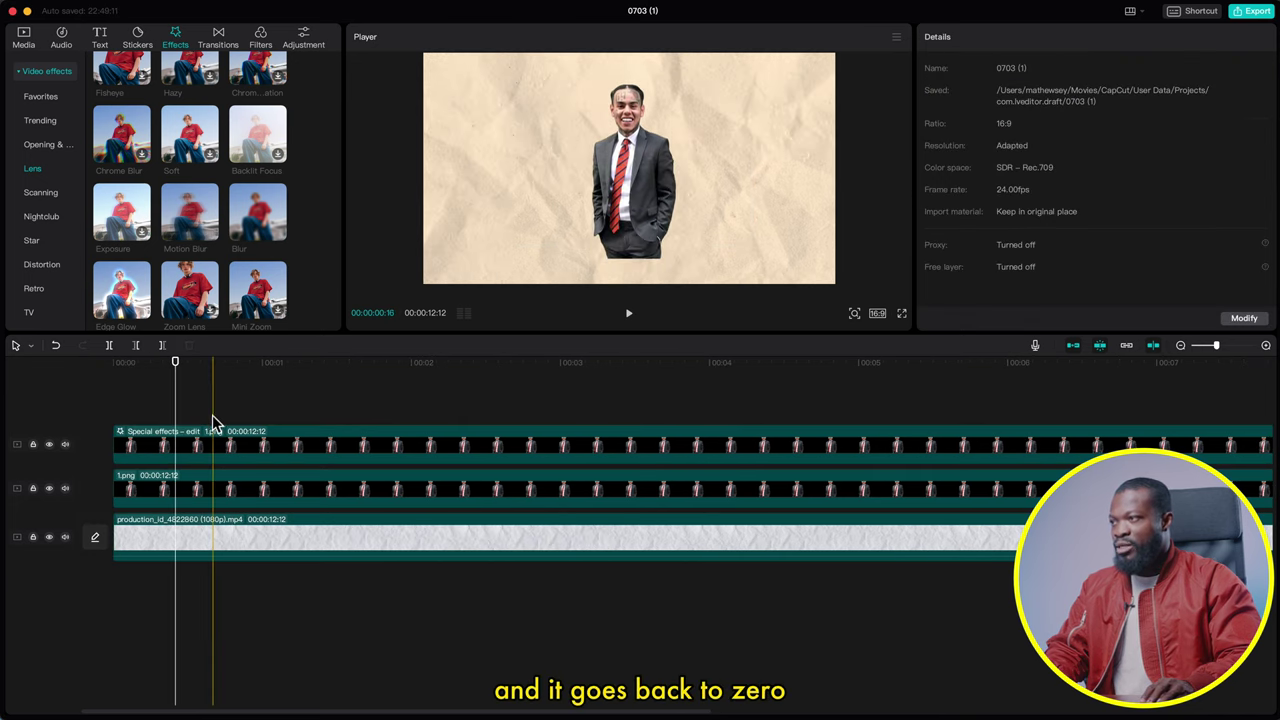
# Combine the blurred 1.png clip and the original 1.png clip into one compound clip
pyautogui.scroll(-3, 218, 414)
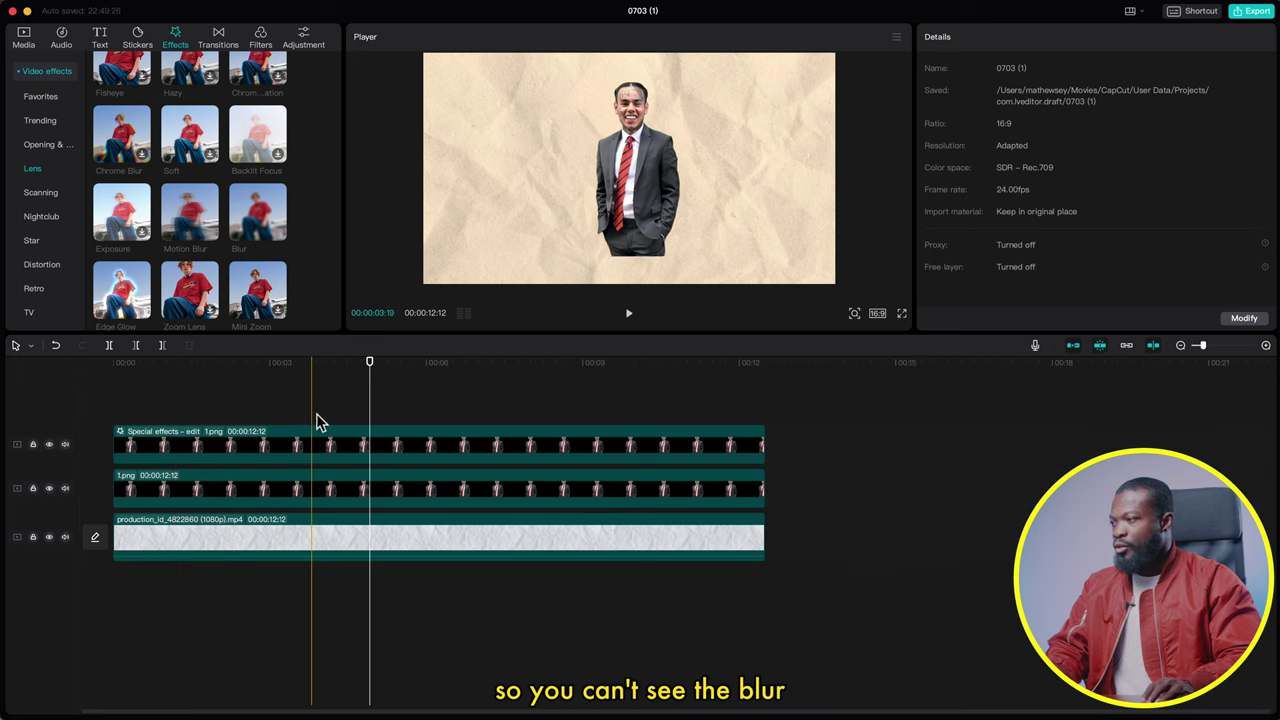
pyautogui.click(318, 440)
pyautogui.keyDown('shift'); pyautogui.click(320, 480); pyautogui.keyUp('shift')
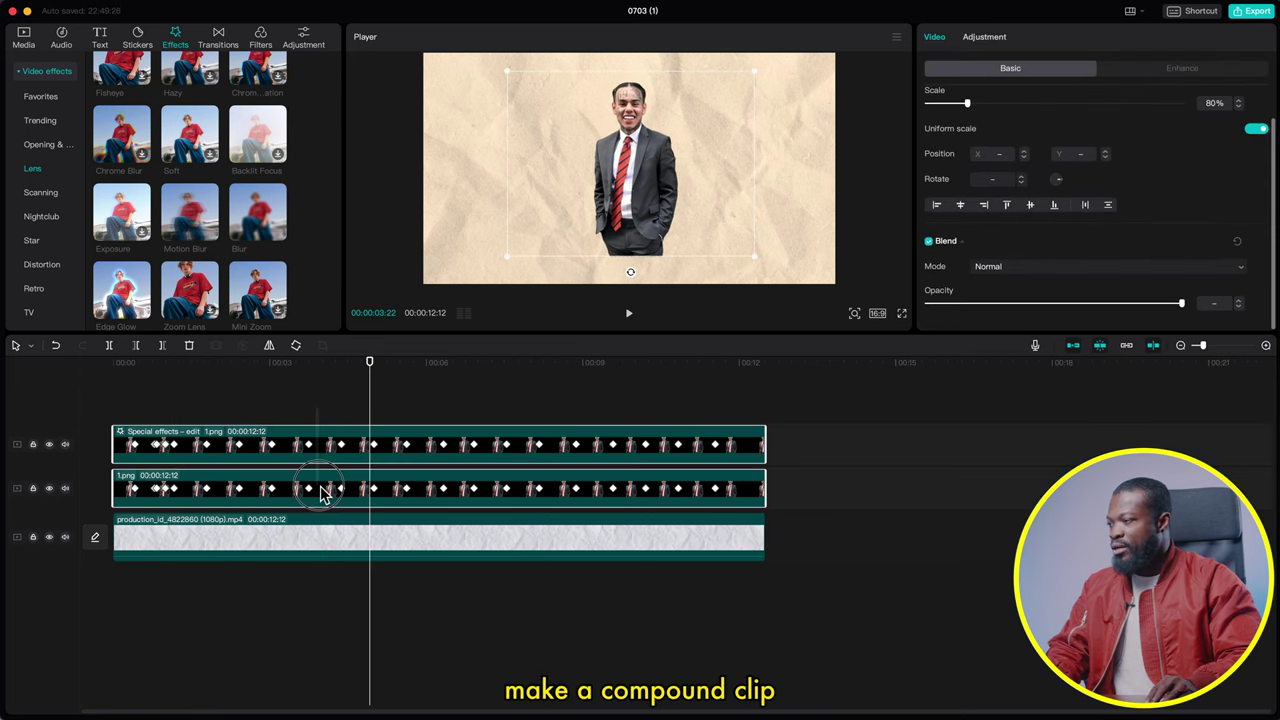
pyautogui.rightClick(335, 487)
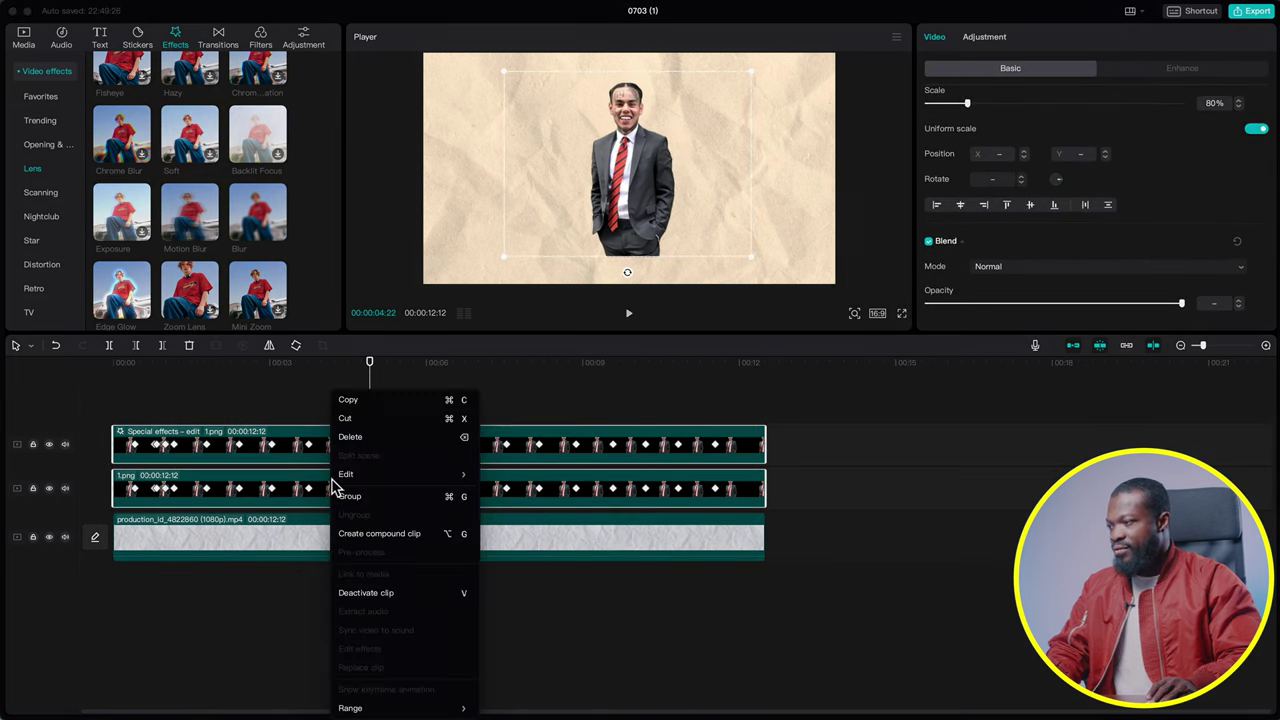
pyautogui.click(380, 534)
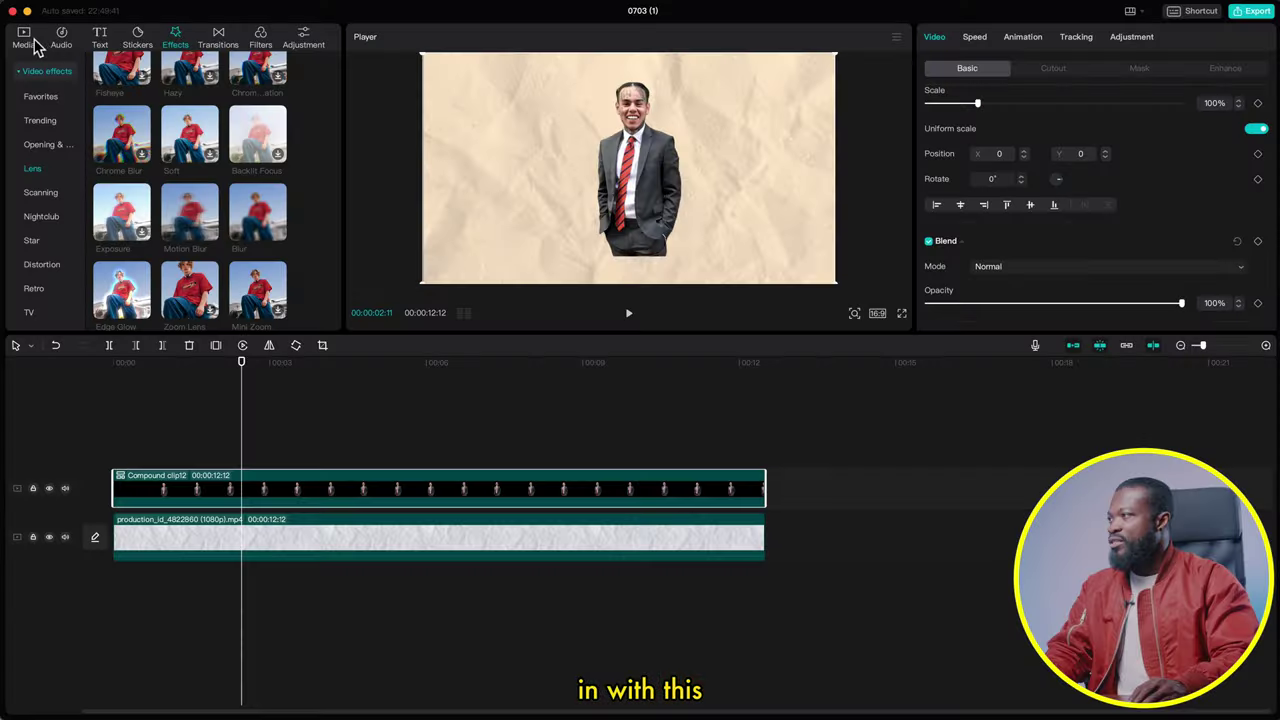
# Add the imported image 2.png to the timeline between the compound clip and the paper background, starting at about 2.5 seconds
pyautogui.click(30, 44)
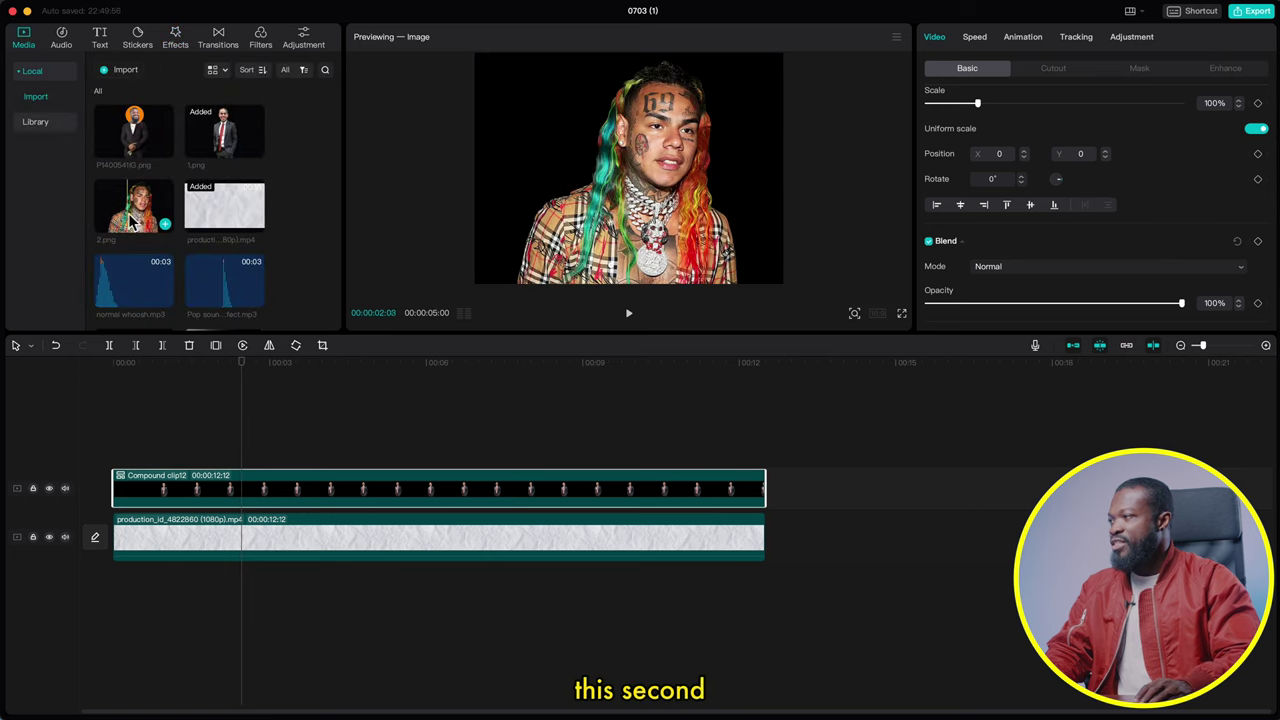
pyautogui.moveTo(137, 222); pyautogui.dragTo(251, 510)
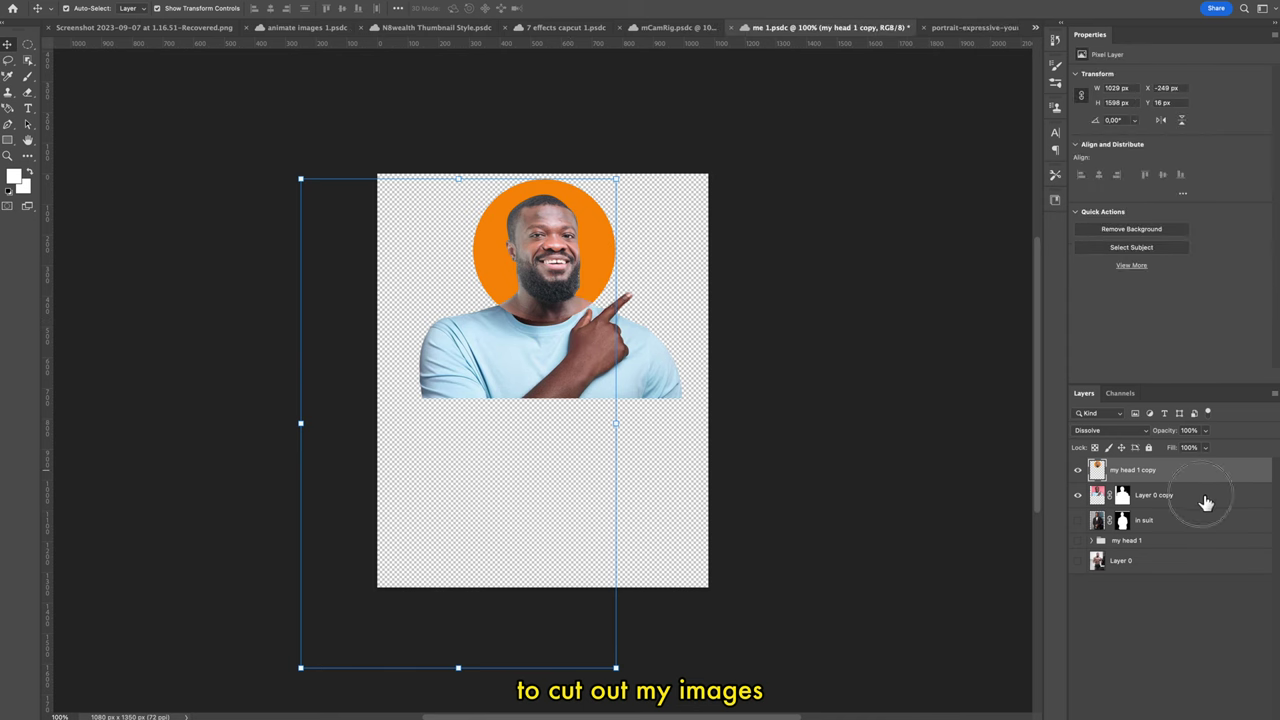
pyautogui.click(1206, 498)
pyautogui.moveTo(609, 334); pyautogui.dragTo(601, 343)
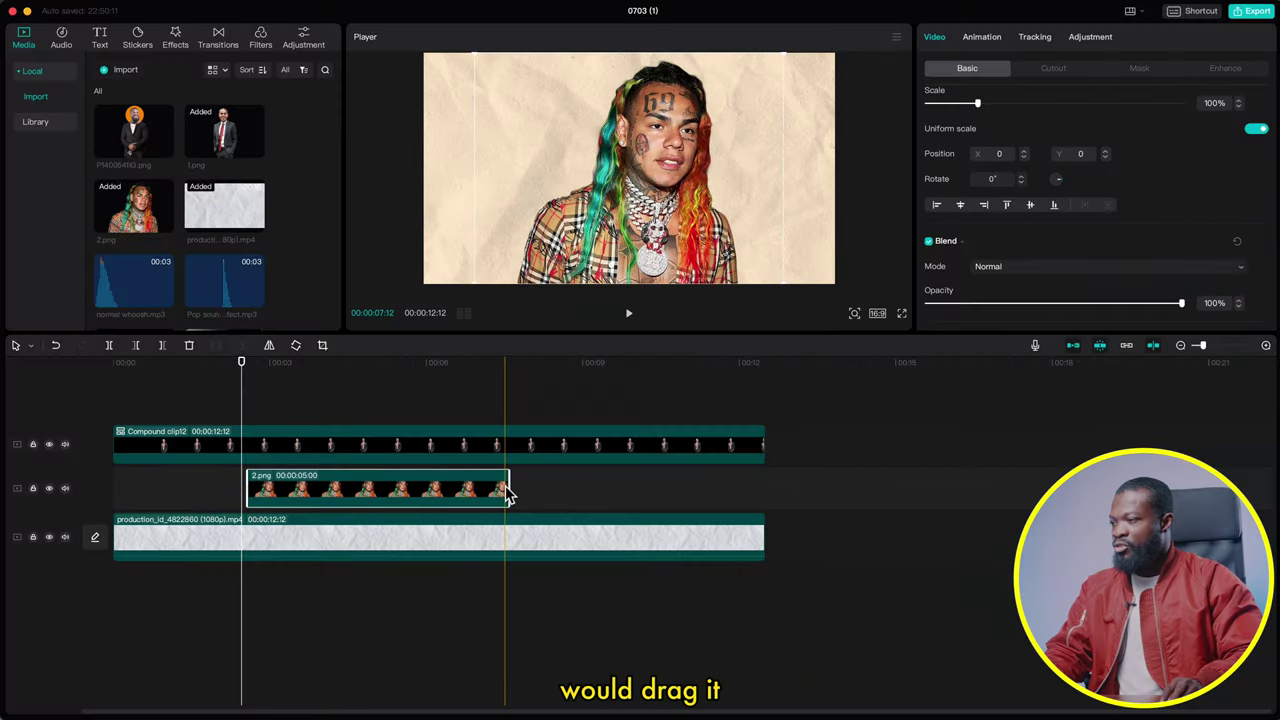
# Extend the 2.png clip to about the end of the other clips and set its layer to 1
pyautogui.moveTo(508, 492); pyautogui.dragTo(760, 492)
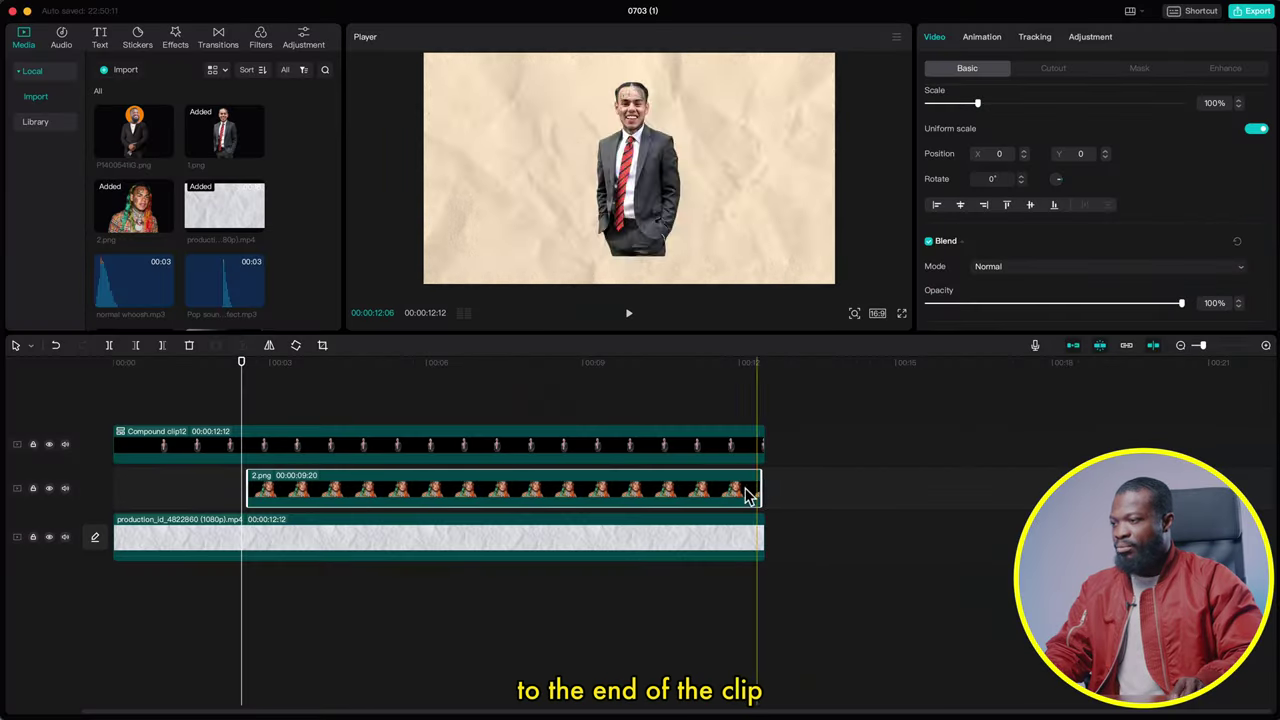
pyautogui.click(338, 490)
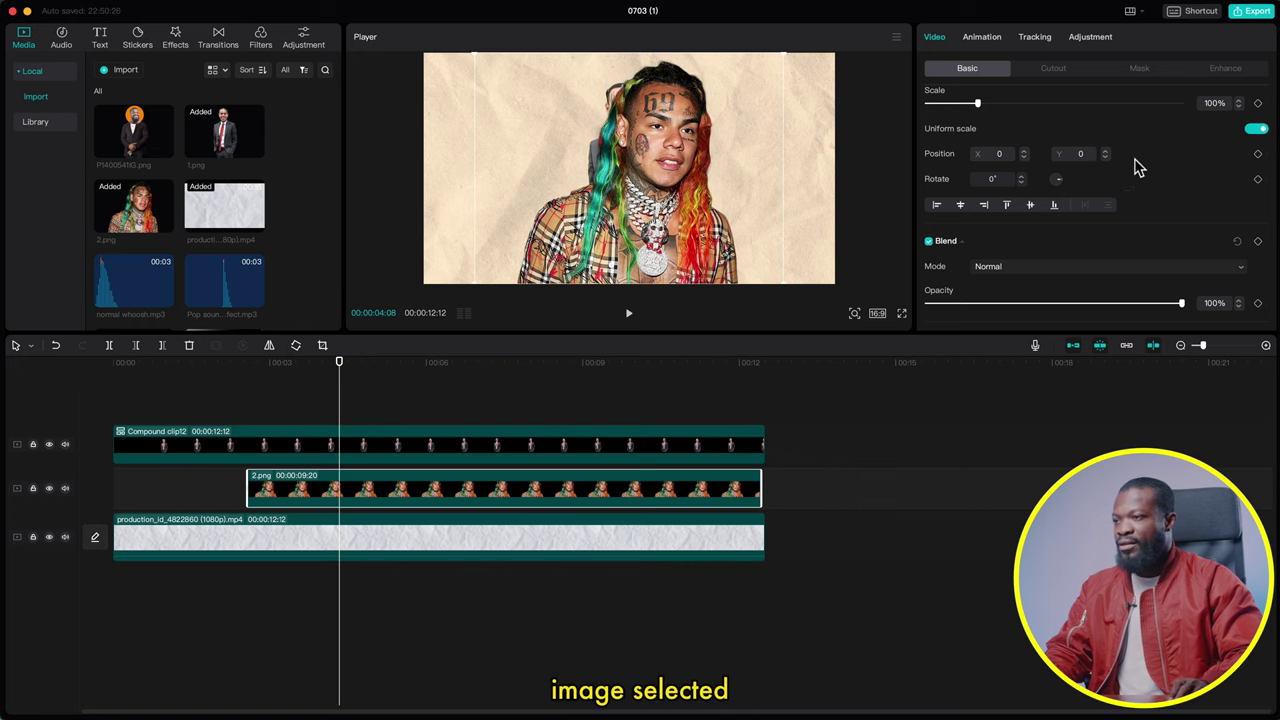
pyautogui.scroll(-3, 1115, 171)
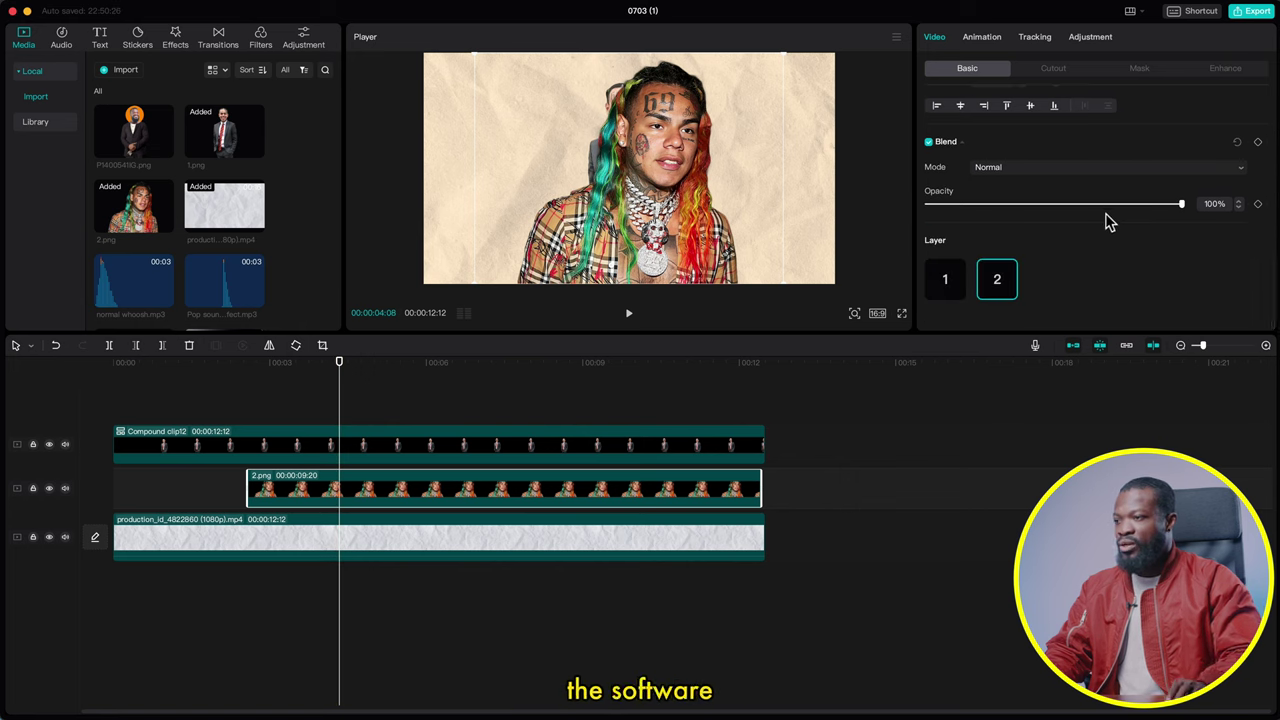
pyautogui.click(945, 283)
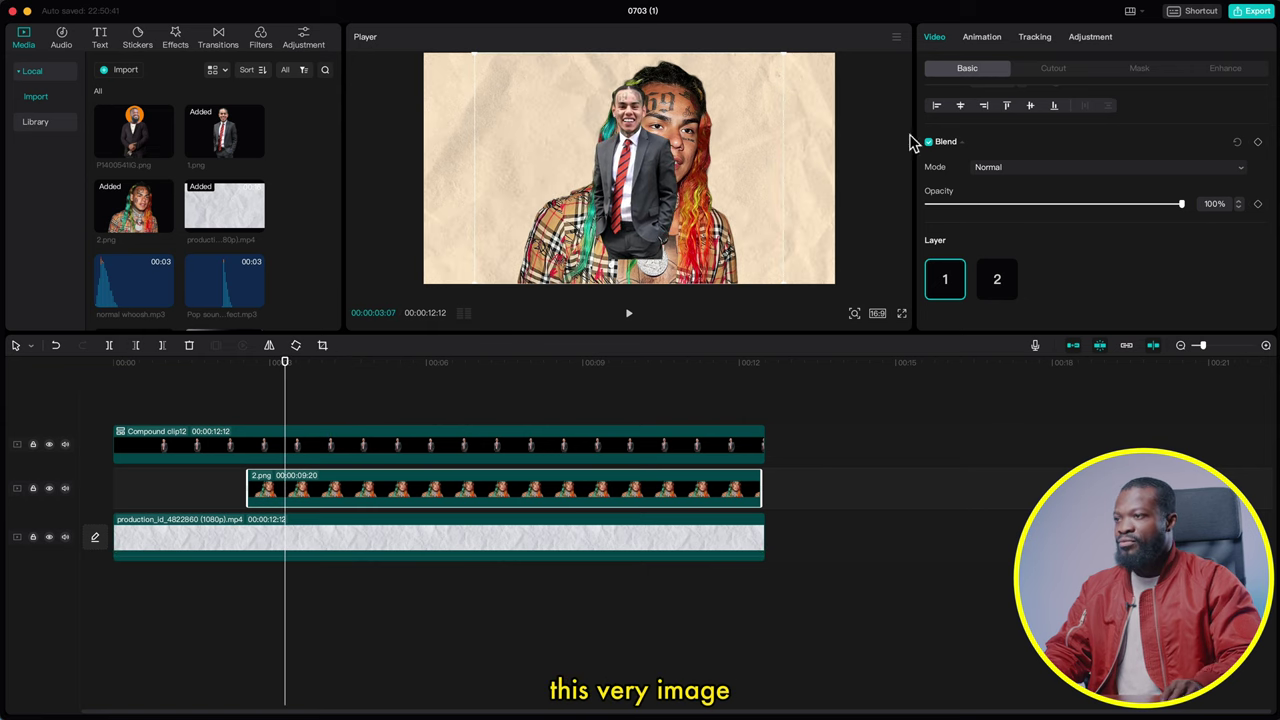
# Scale the 2.png image down to 32%
pyautogui.scroll(4, 995, 150)
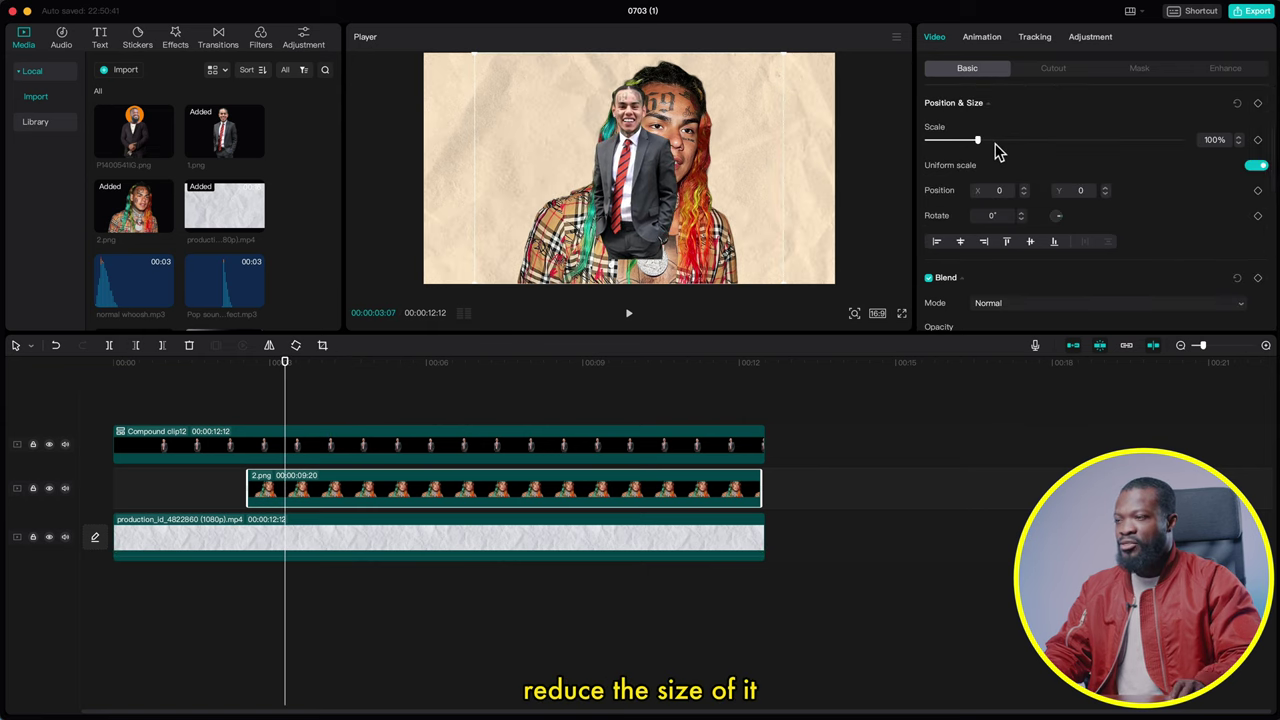
pyautogui.moveTo(979, 143); pyautogui.dragTo(950, 147)
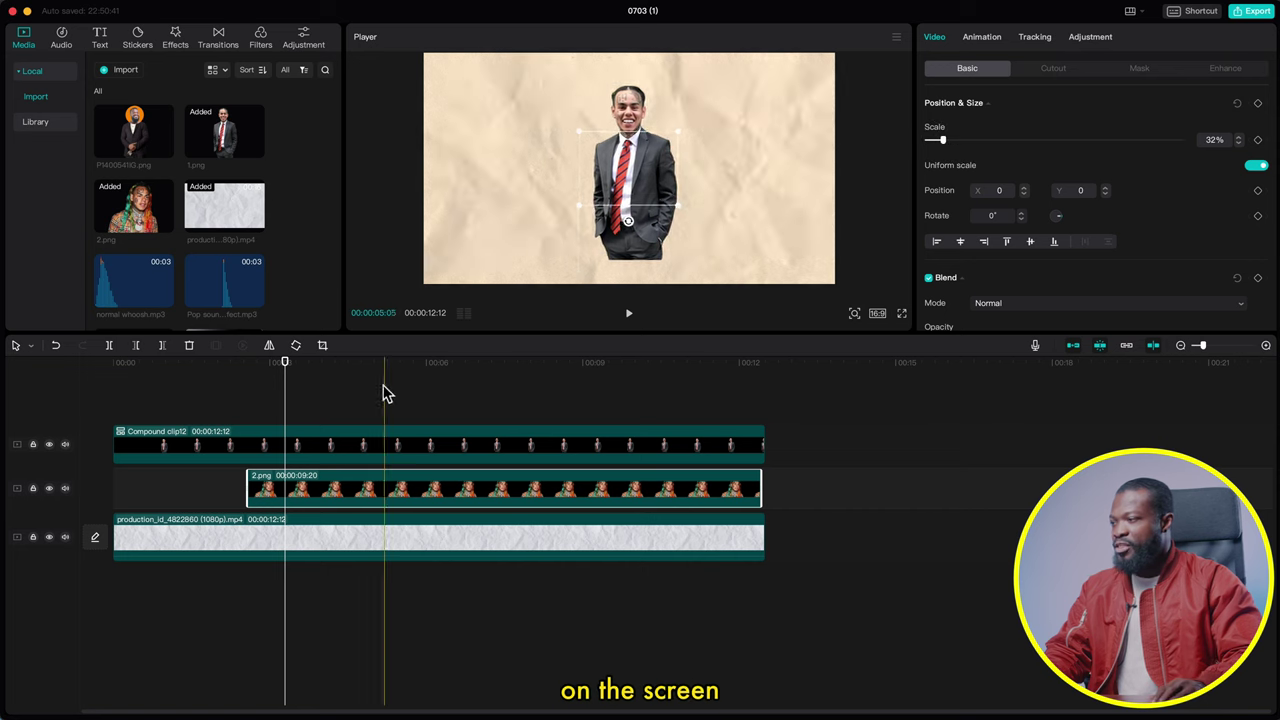
# Keyframe the compound clip's position at 00:00:02:14 and ten frames on, moving the suited man to the left of the picture at the second keyframe
pyautogui.click(255, 443)
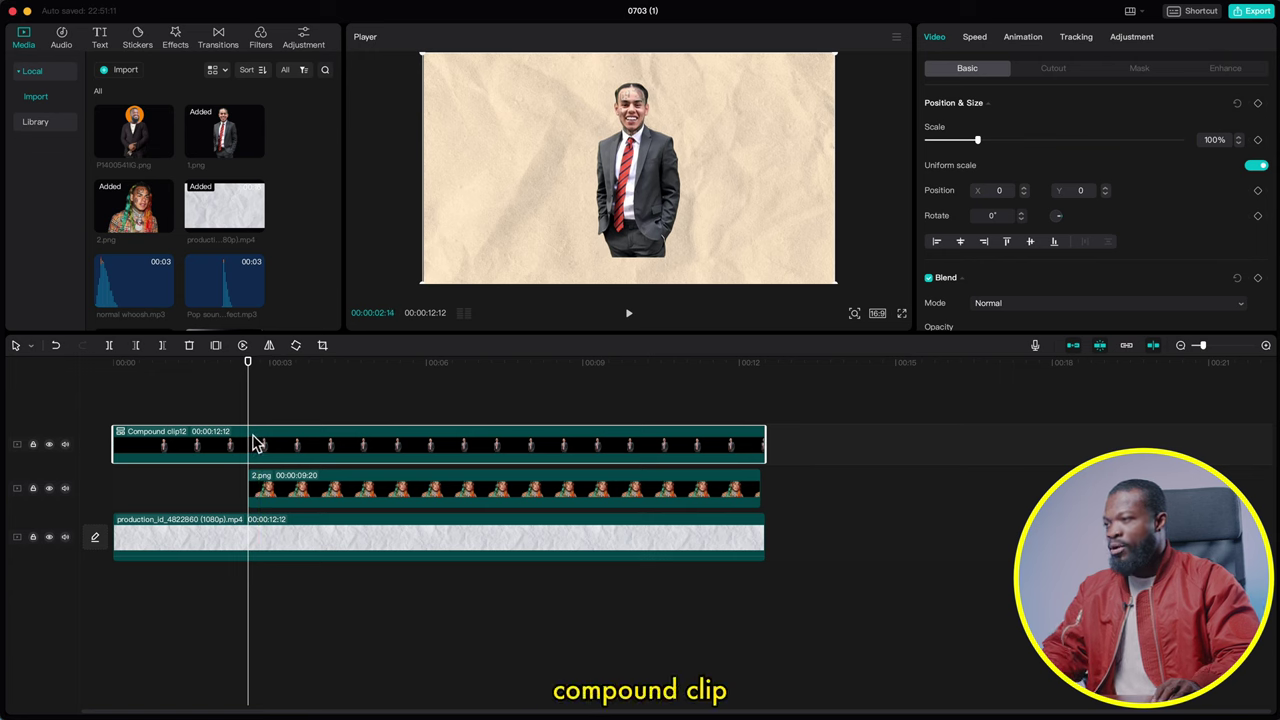
pyautogui.scroll(-1, 1208, 185)
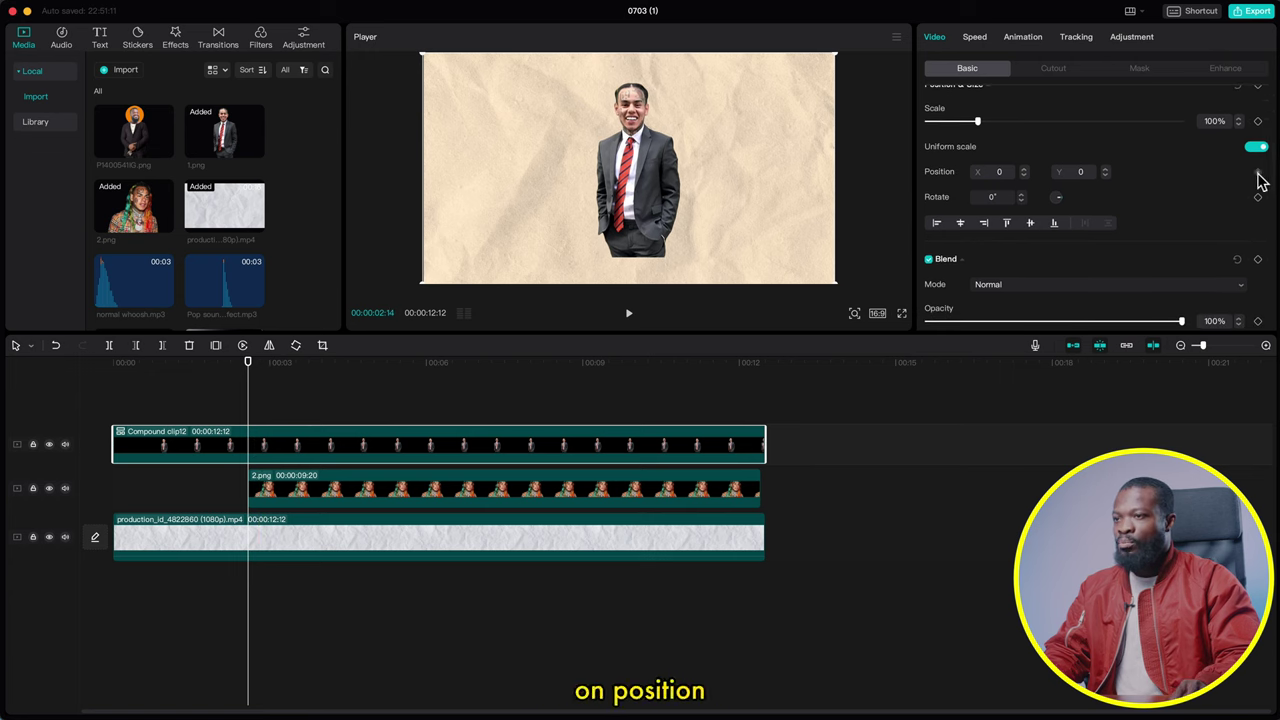
pyautogui.press('Right')
pyautogui.press('Right')
pyautogui.press('Right')
pyautogui.press('Right')
pyautogui.press('Right')
pyautogui.press('Right')
pyautogui.press('Right')
pyautogui.press('Right')
pyautogui.press('Right')
pyautogui.press('Right')
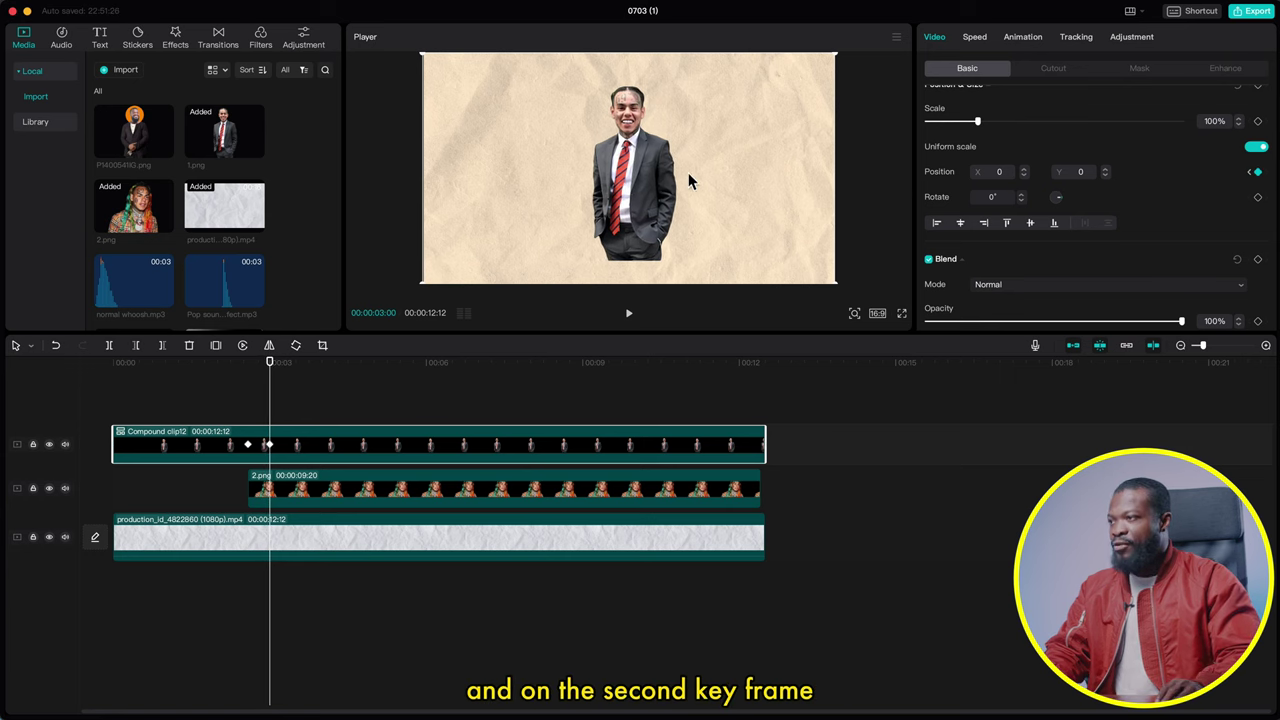
pyautogui.moveTo(644, 176); pyautogui.dragTo(530, 184)
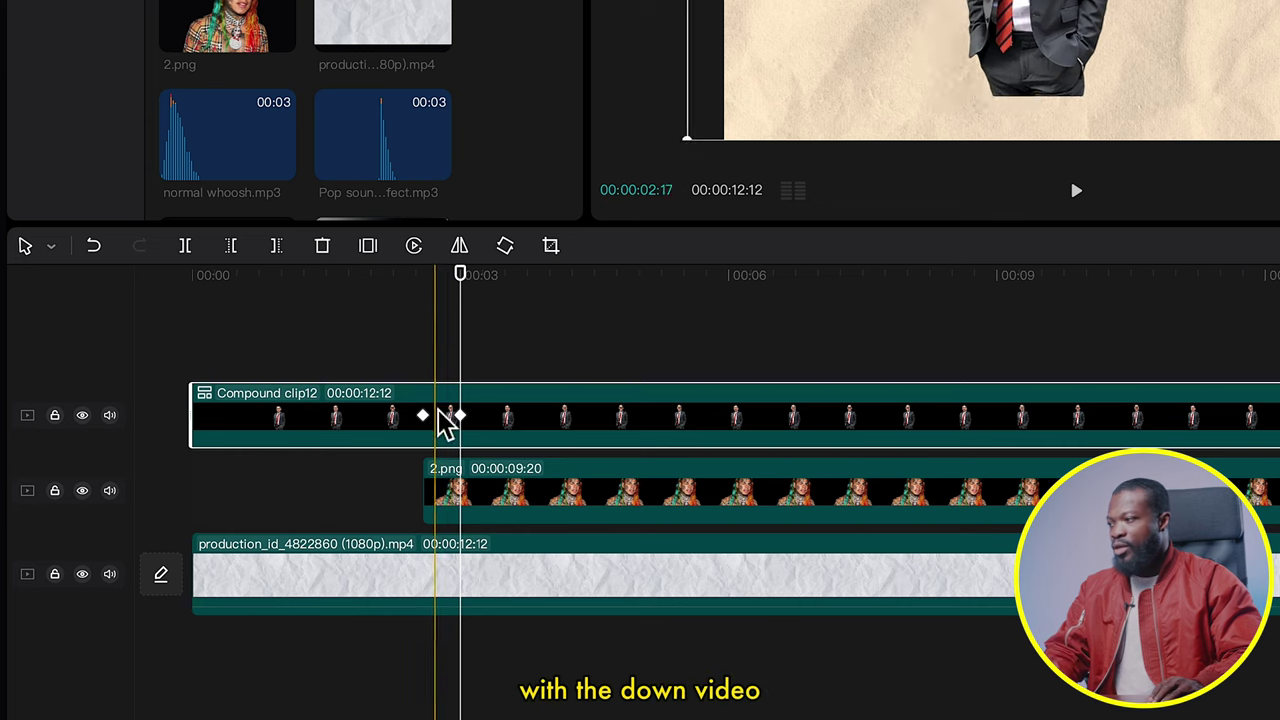
# Keyframe the scale of the 2.png clip at 29%, together with its position, at 00:00:02:14
pyautogui.click(423, 282)
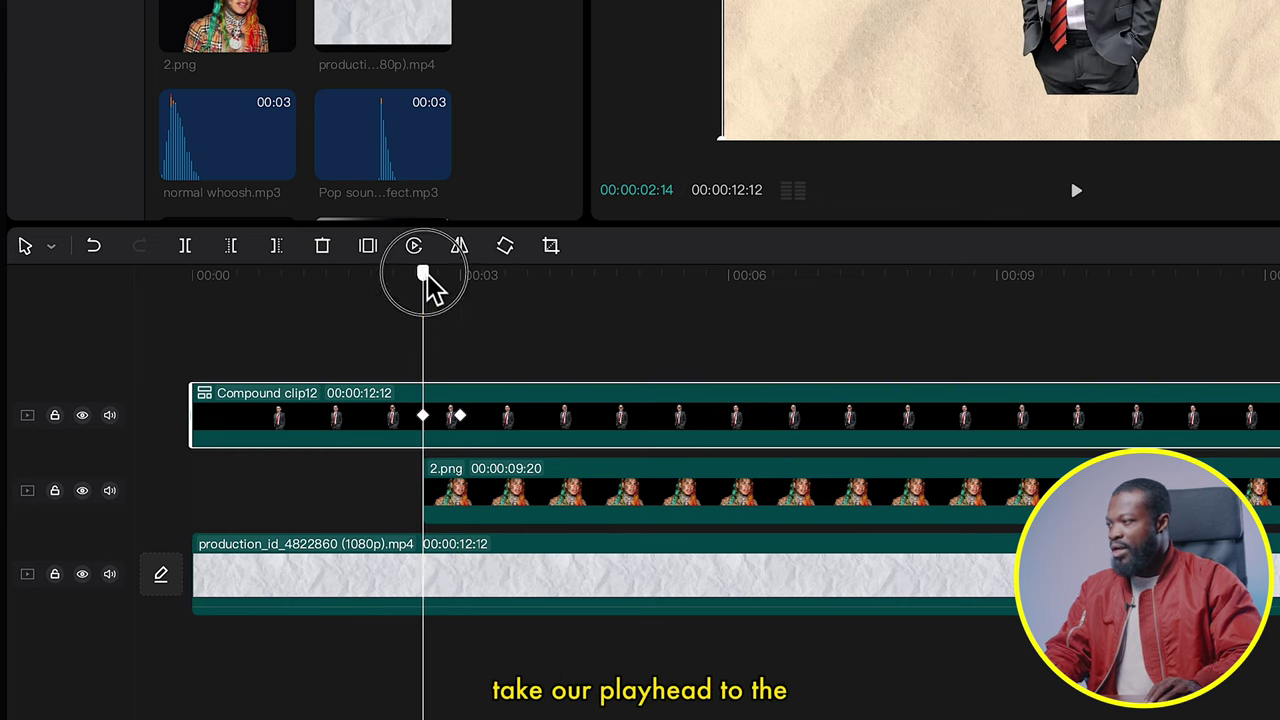
pyautogui.click(450, 512)
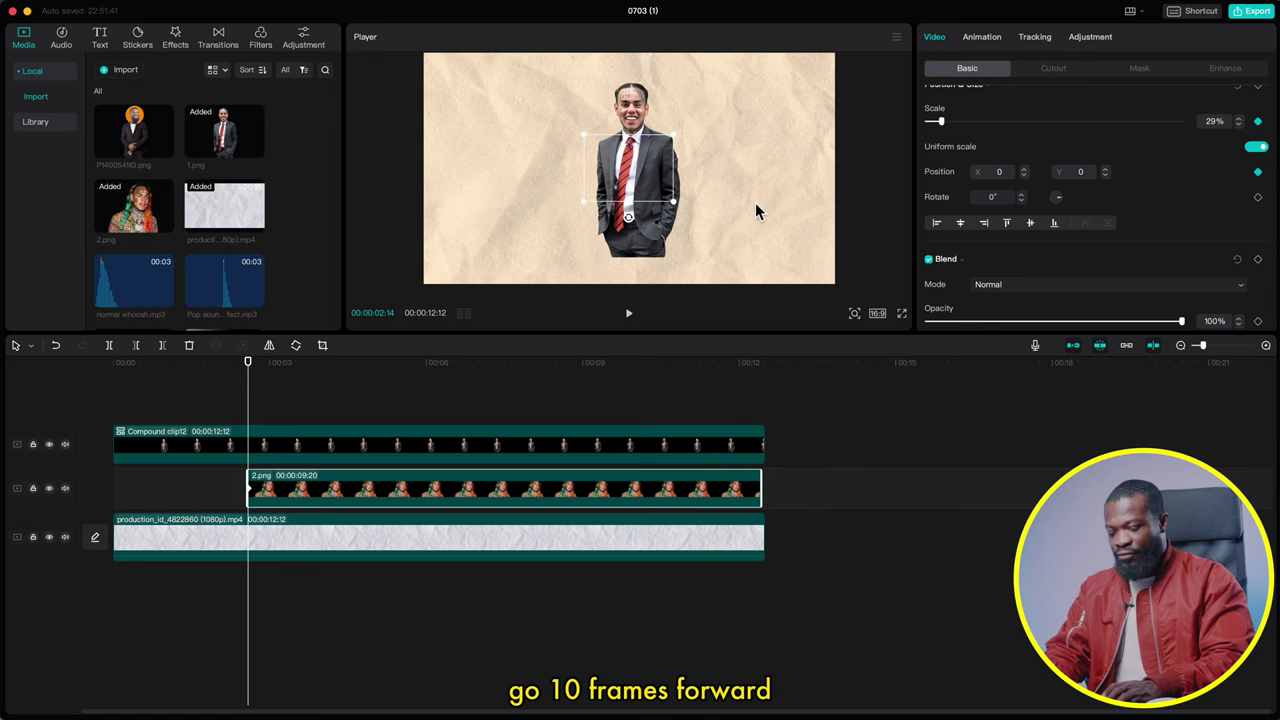
# Keyframe 2.png ten frames on, at 00:00:03:00, with its scale raised to 78% and the image moved to the right of the picture
pyautogui.press('Right')
pyautogui.press('Right')
pyautogui.press('Right')
pyautogui.press('Right')
pyautogui.press('Right')
pyautogui.press('Right')
pyautogui.press('Right')
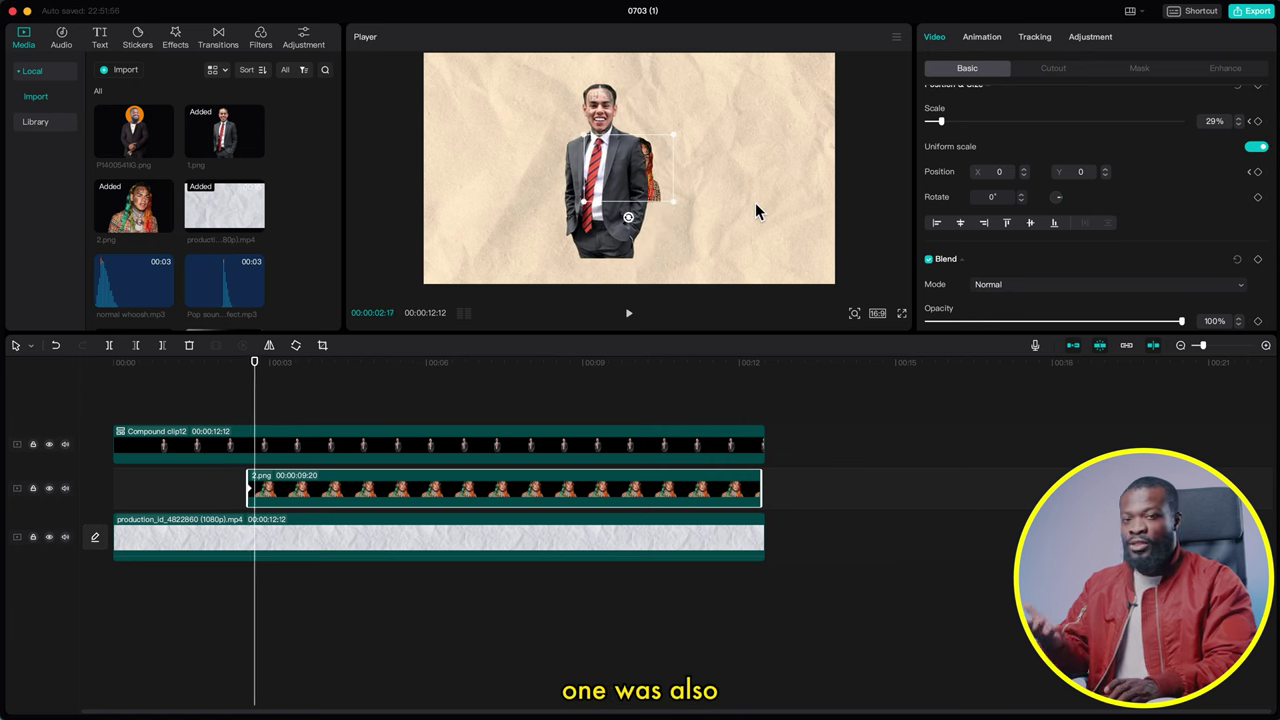
pyautogui.press('Right')
pyautogui.press('Right')
pyautogui.press('Right')
pyautogui.press('Right')
pyautogui.press('Right')
pyautogui.press('Right')
pyautogui.press('Right')
pyautogui.press('Right')
pyautogui.press('Right')
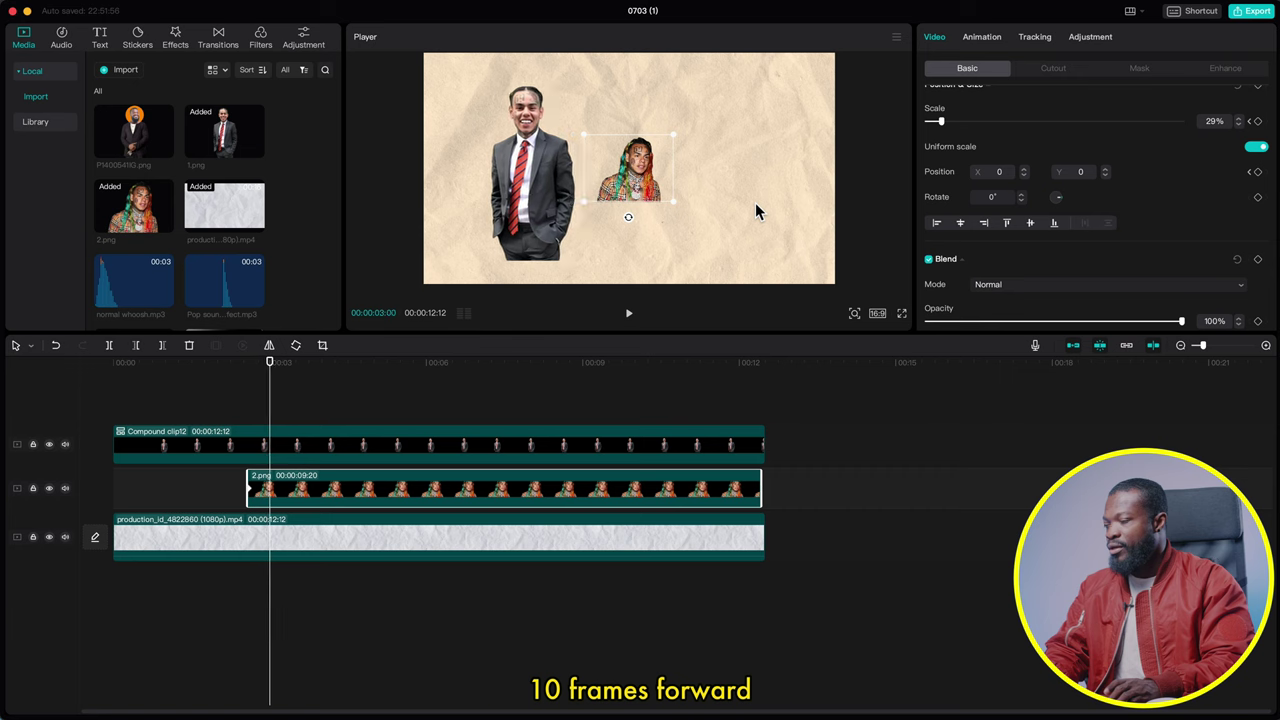
pyautogui.click(1258, 173)
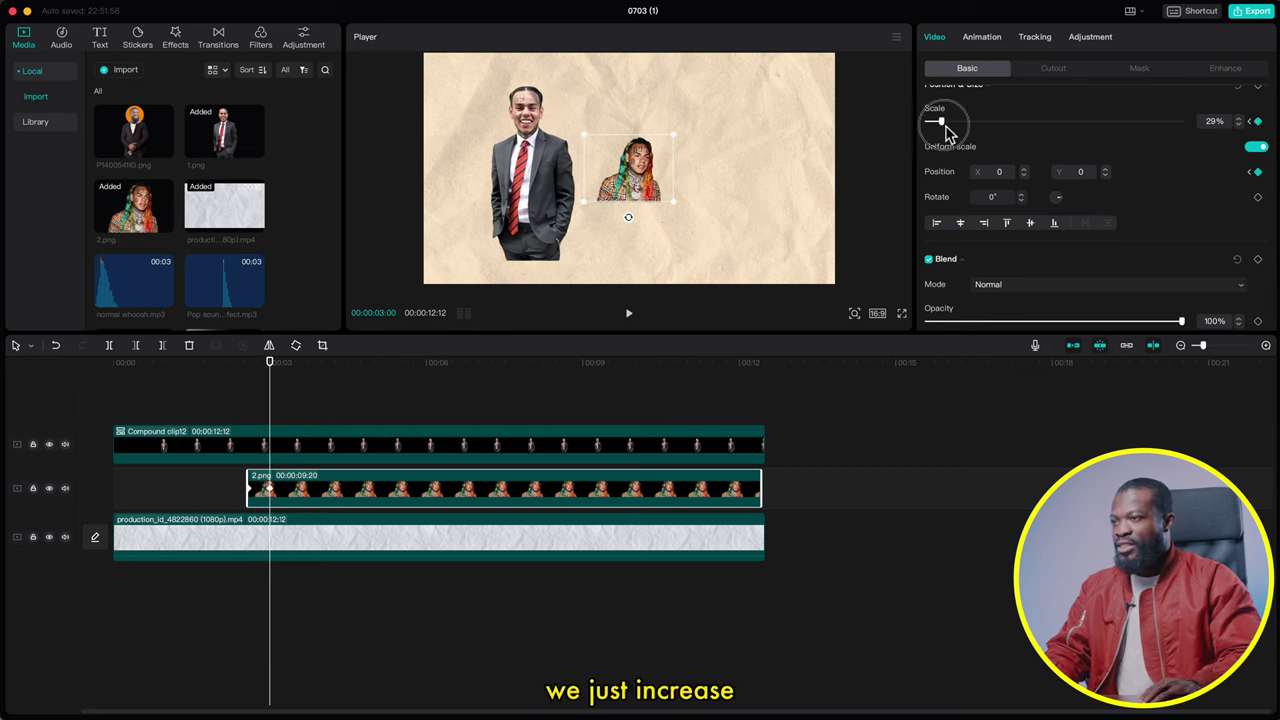
pyautogui.moveTo(957, 129); pyautogui.dragTo(966, 134)
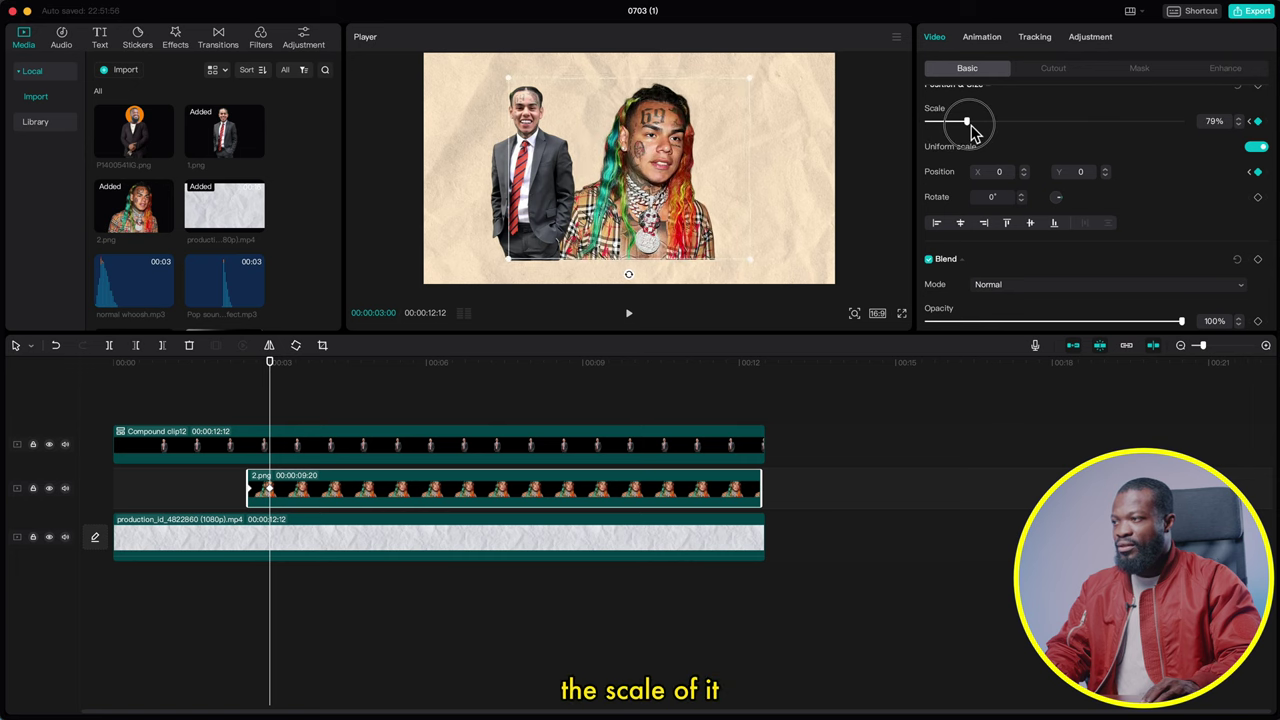
pyautogui.moveTo(653, 190); pyautogui.dragTo(696, 190)
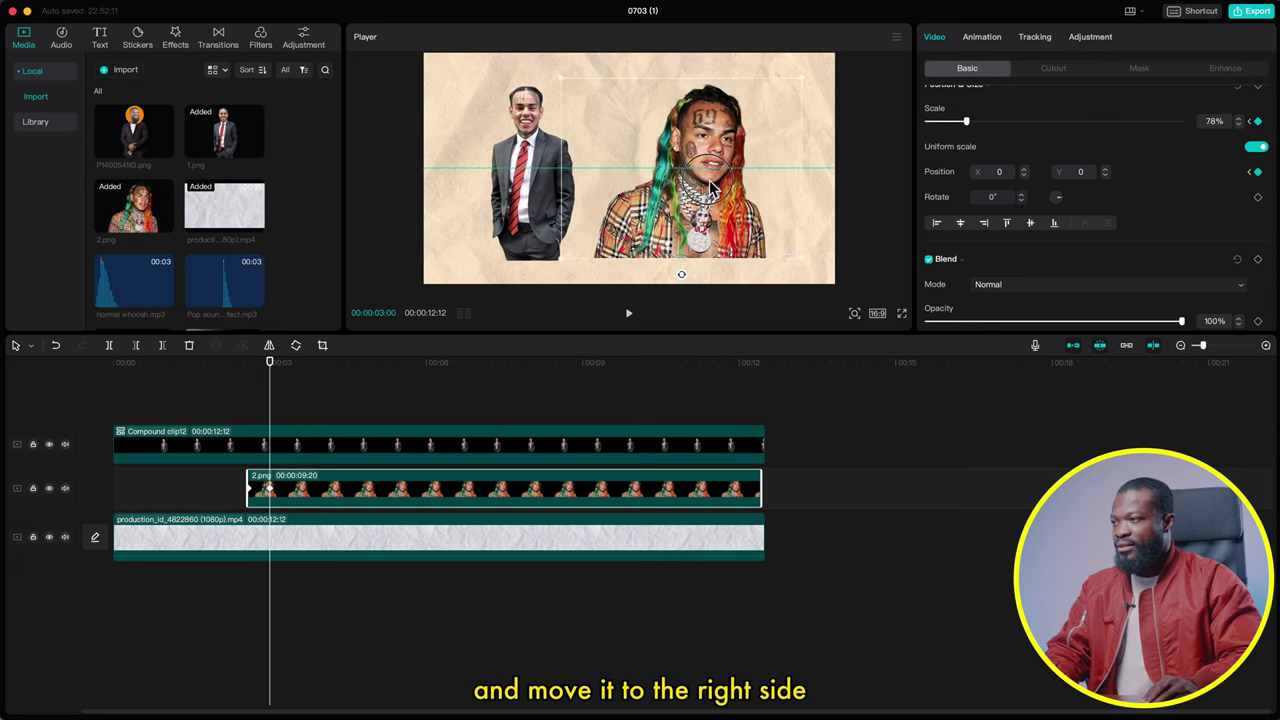
# Play back the sequence from its start to check how both cut-out images move
pyautogui.click(119, 421)
pyautogui.press('space')
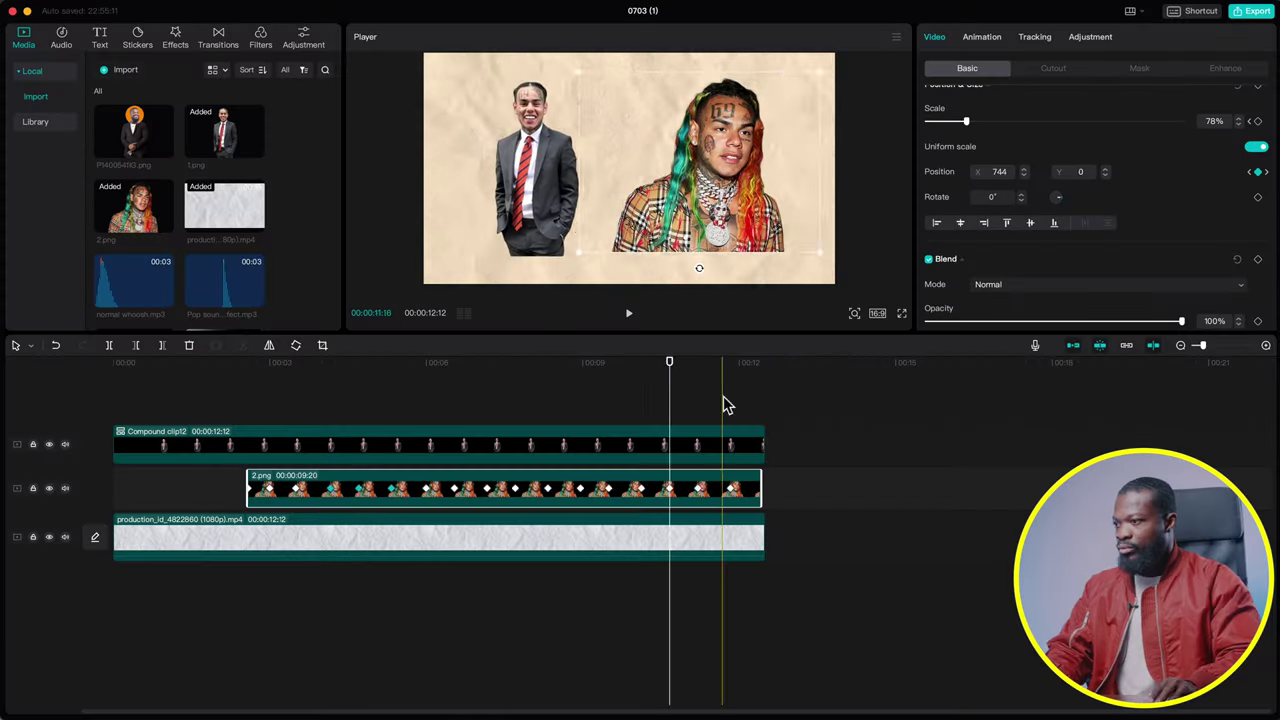
pyautogui.click(249, 409)
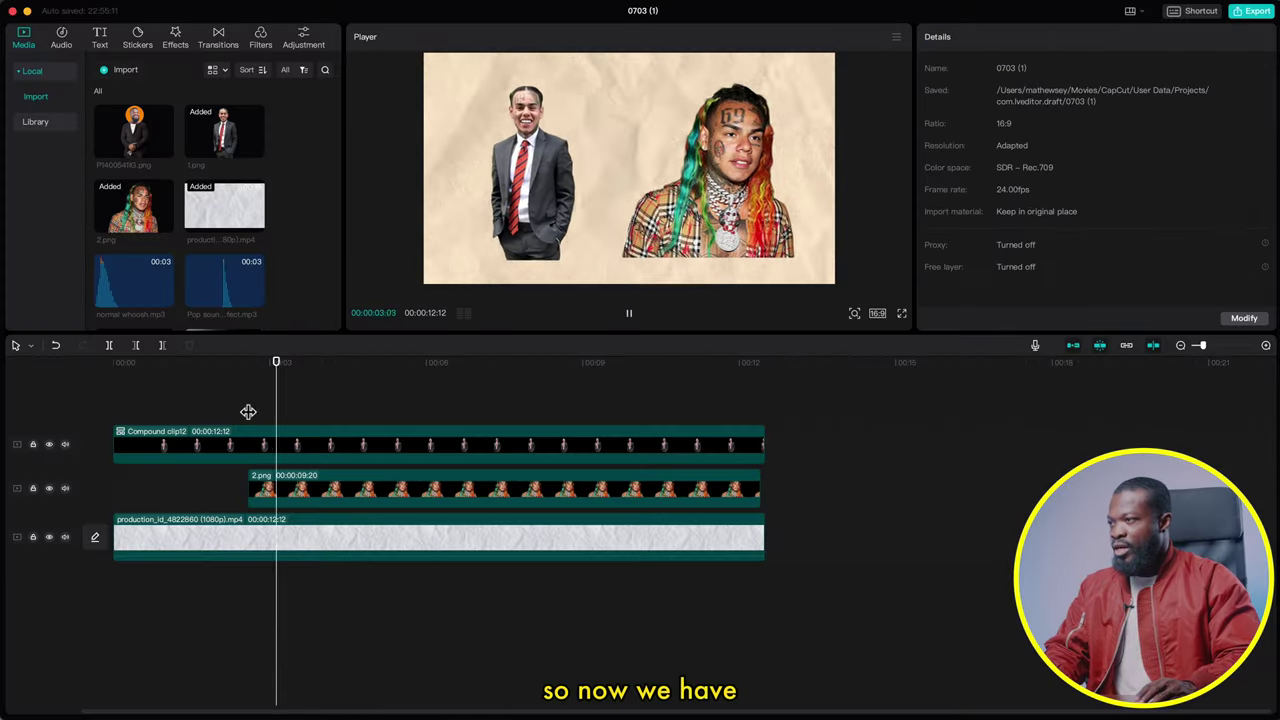
pyautogui.click(120, 400)
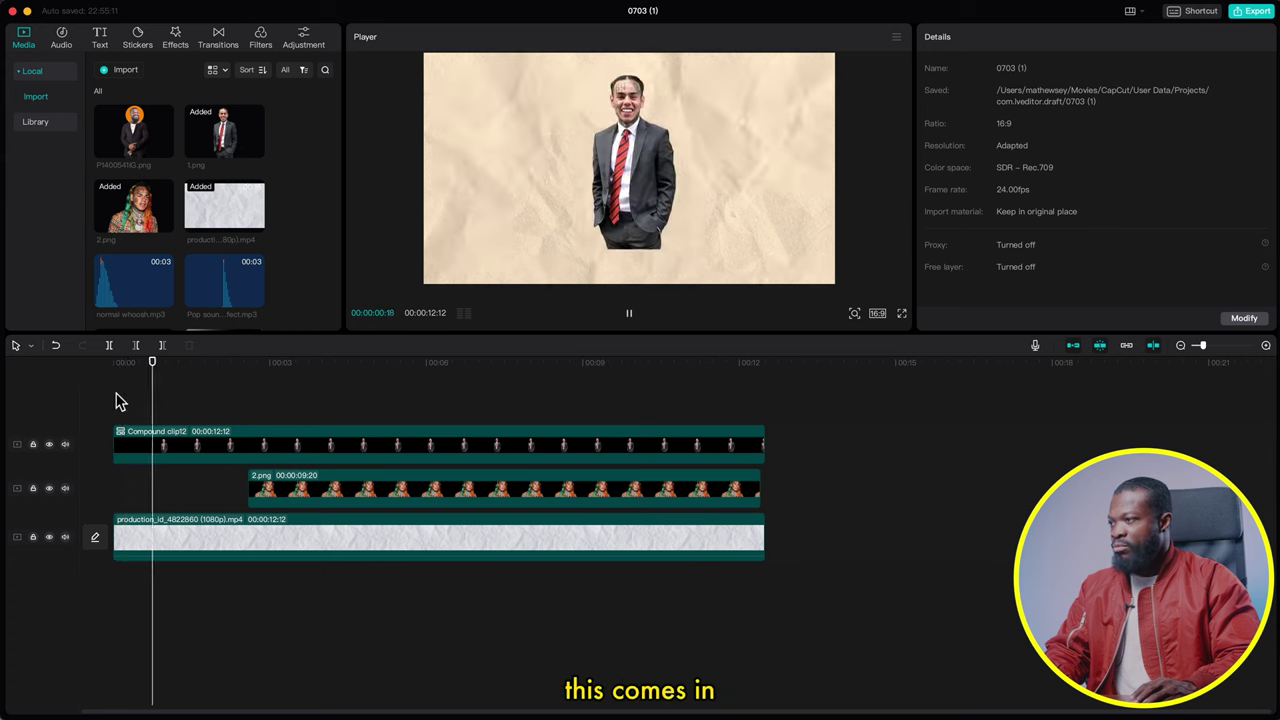
pyautogui.press('space')
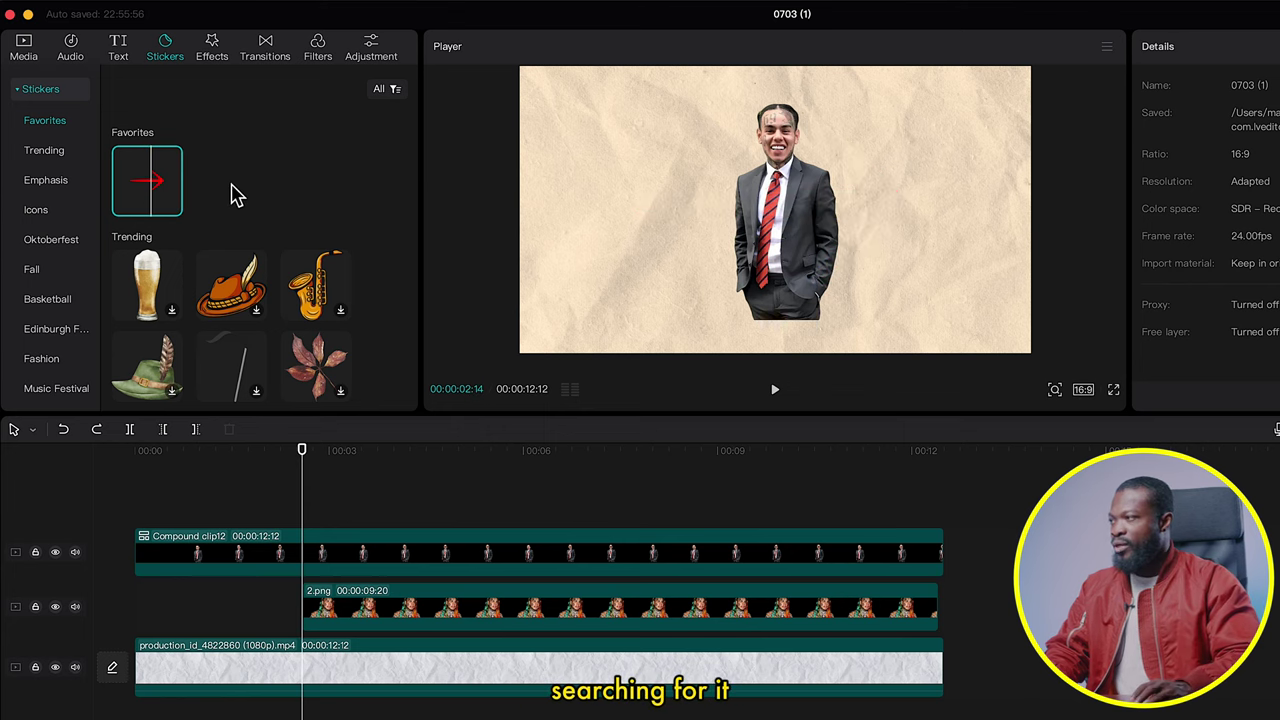
# Add the favorite red arrow sticker above the compound clip at 00:00:02:14 and extend it to the end of the 2.png clip
pyautogui.scroll(-10, 378, 285)
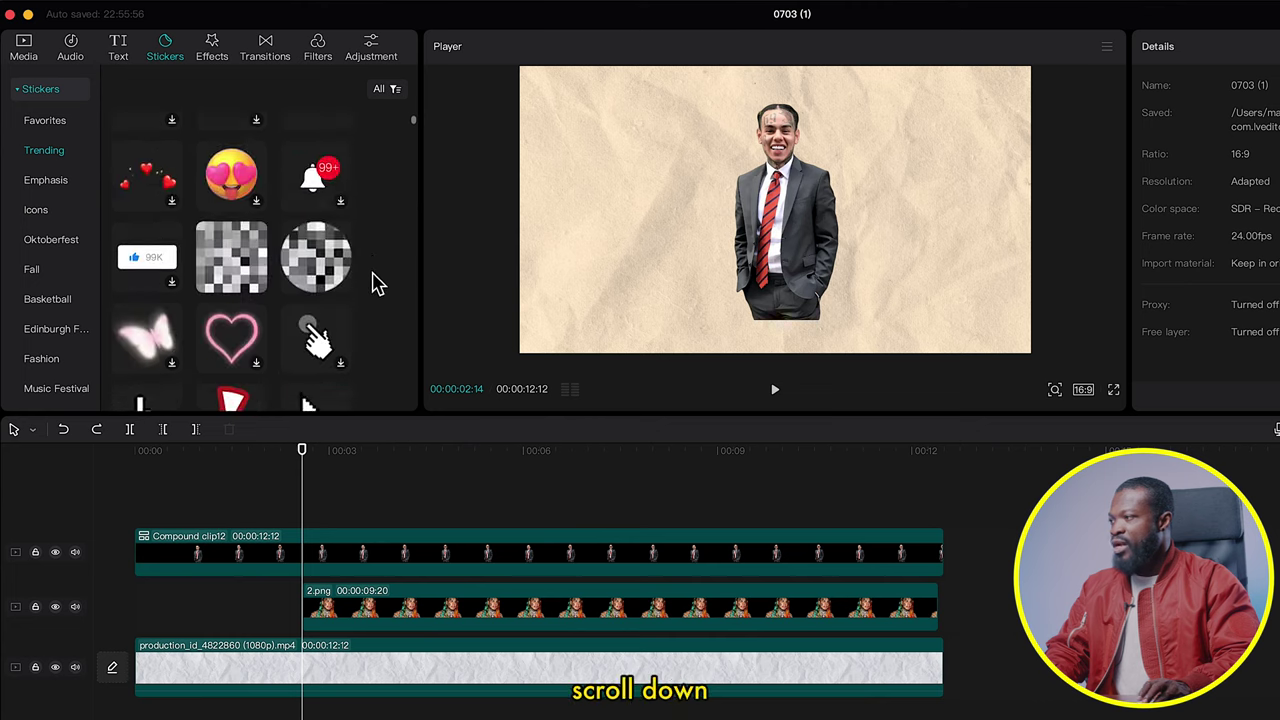
pyautogui.scroll(10, 372, 268)
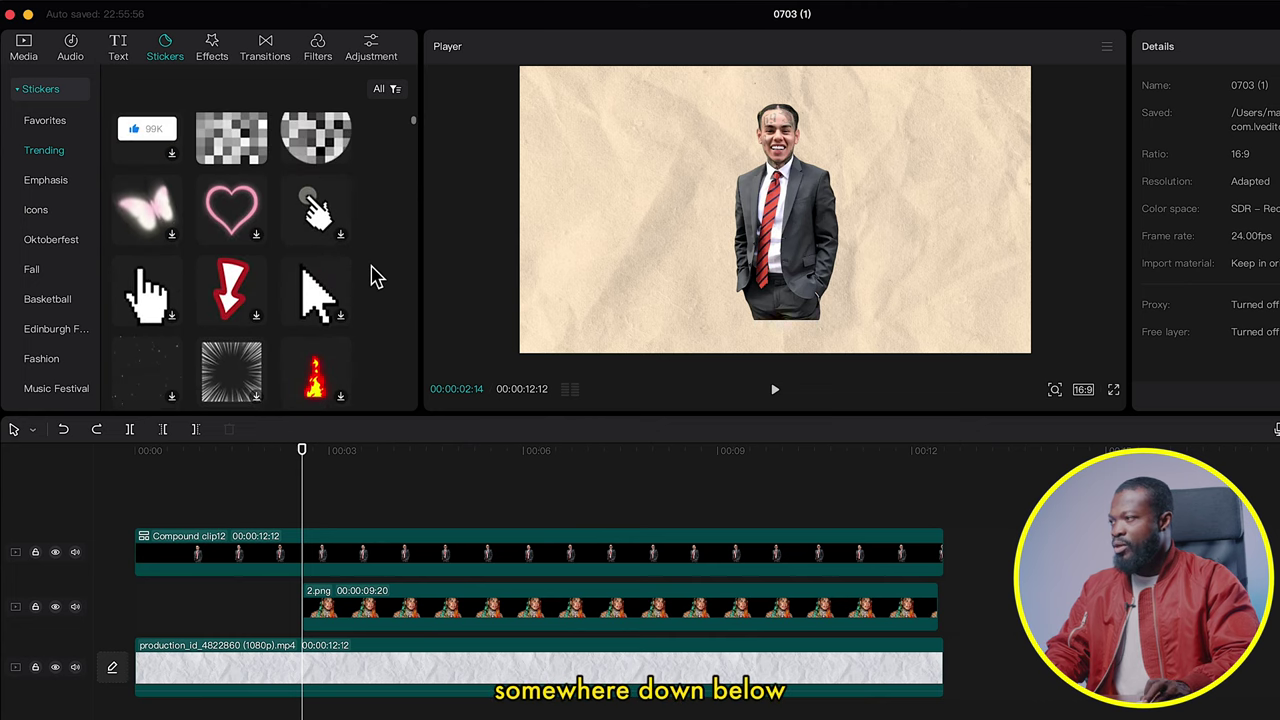
pyautogui.moveTo(128, 190); pyautogui.dragTo(307, 512)
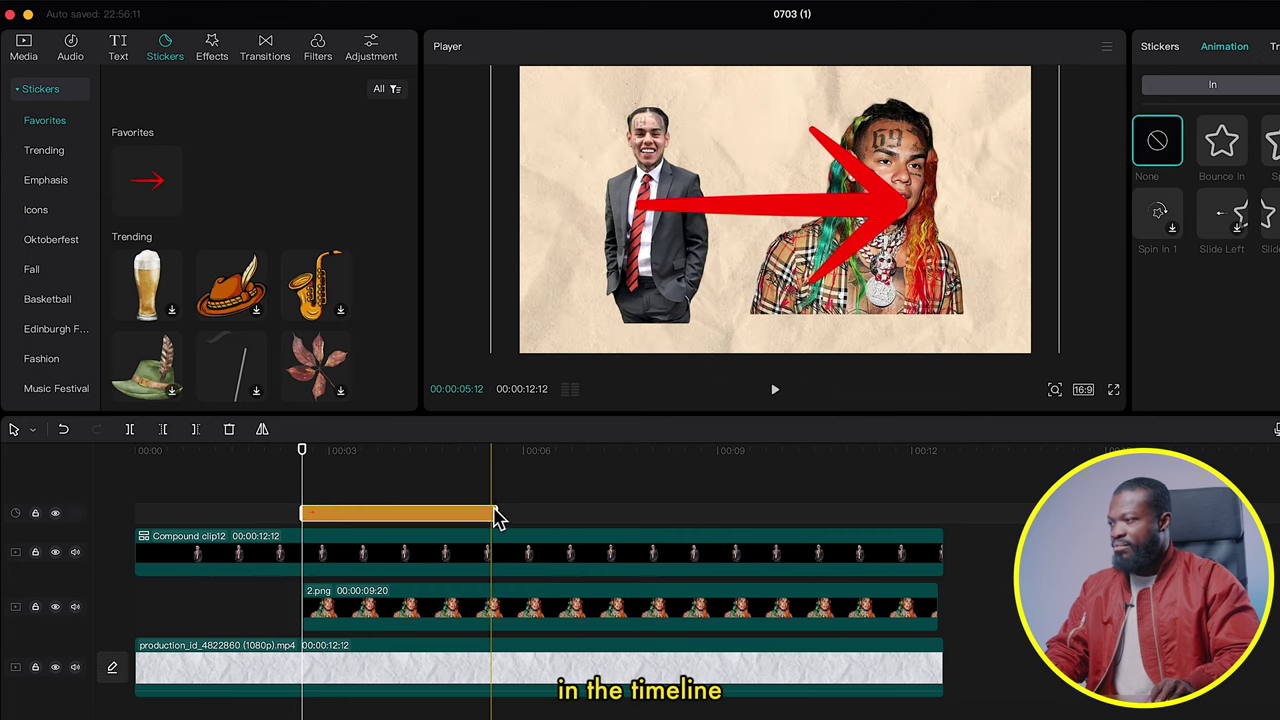
pyautogui.moveTo(494, 513); pyautogui.dragTo(914, 515)
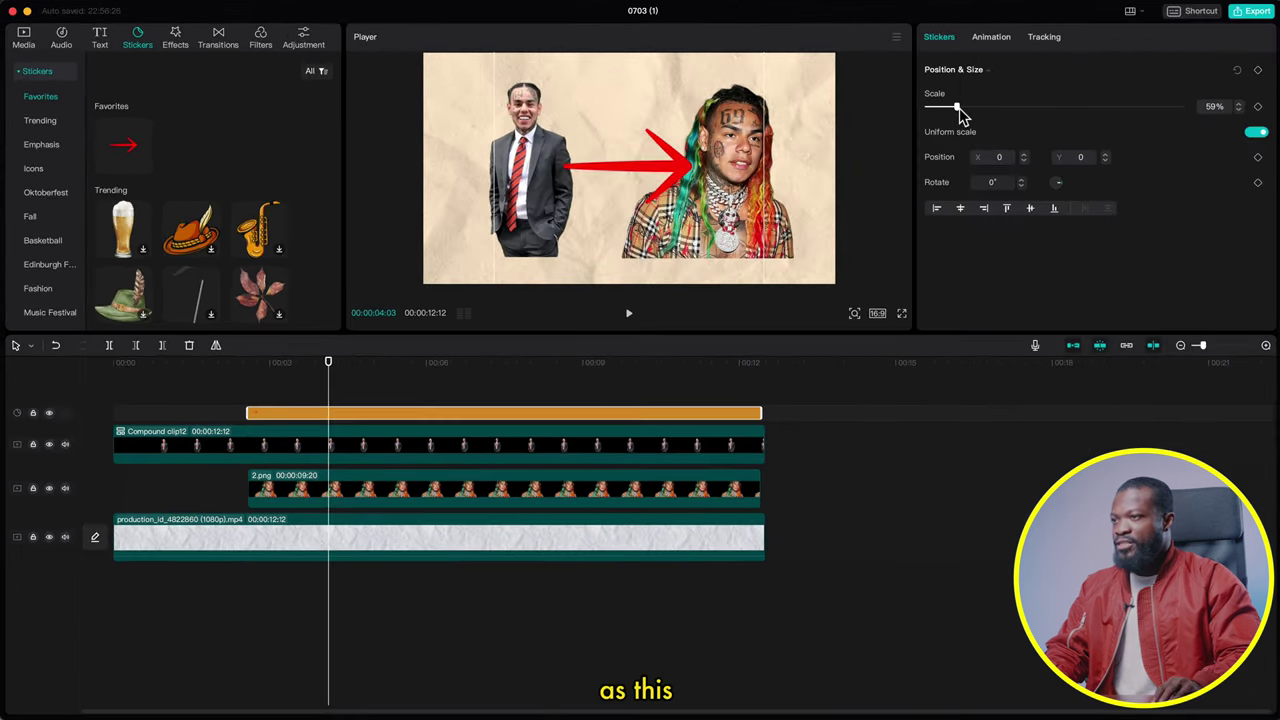
# Scale the arrow sticker down to 40% and shift it to X -57, between the two cut-out images
pyautogui.moveTo(958, 112); pyautogui.dragTo(950, 112)
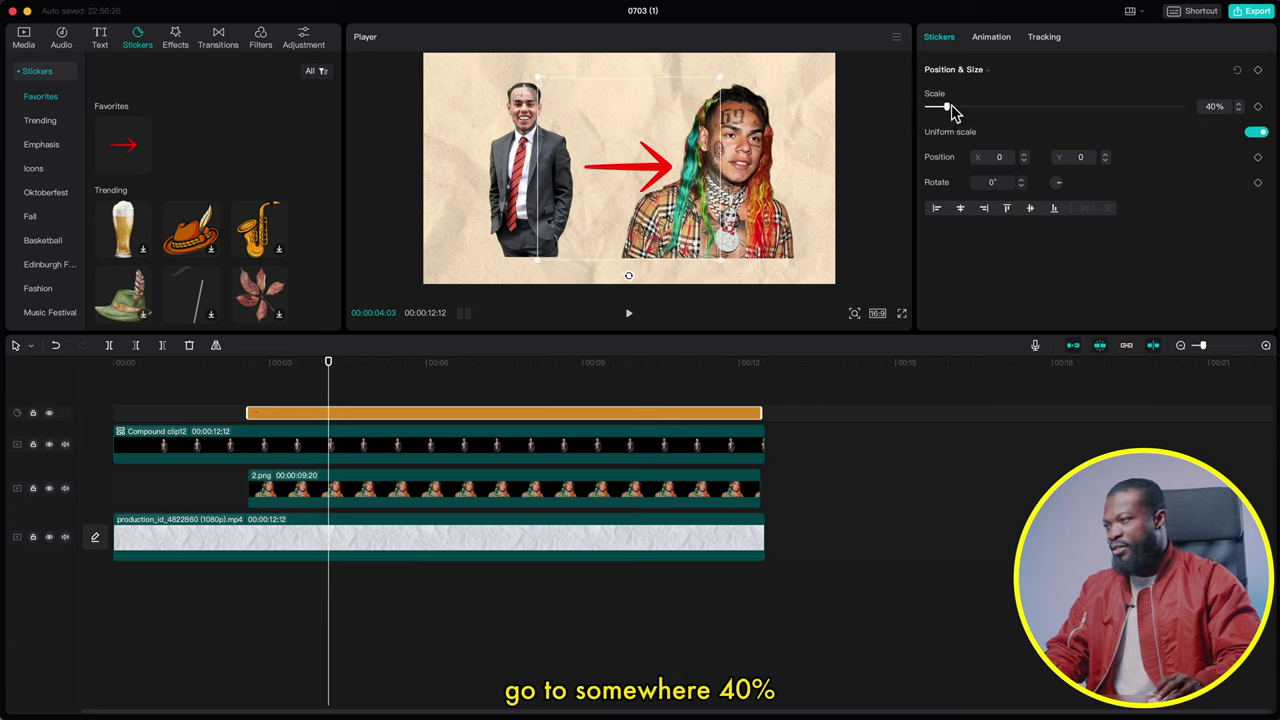
pyautogui.moveTo(650, 175); pyautogui.dragTo(645, 174)
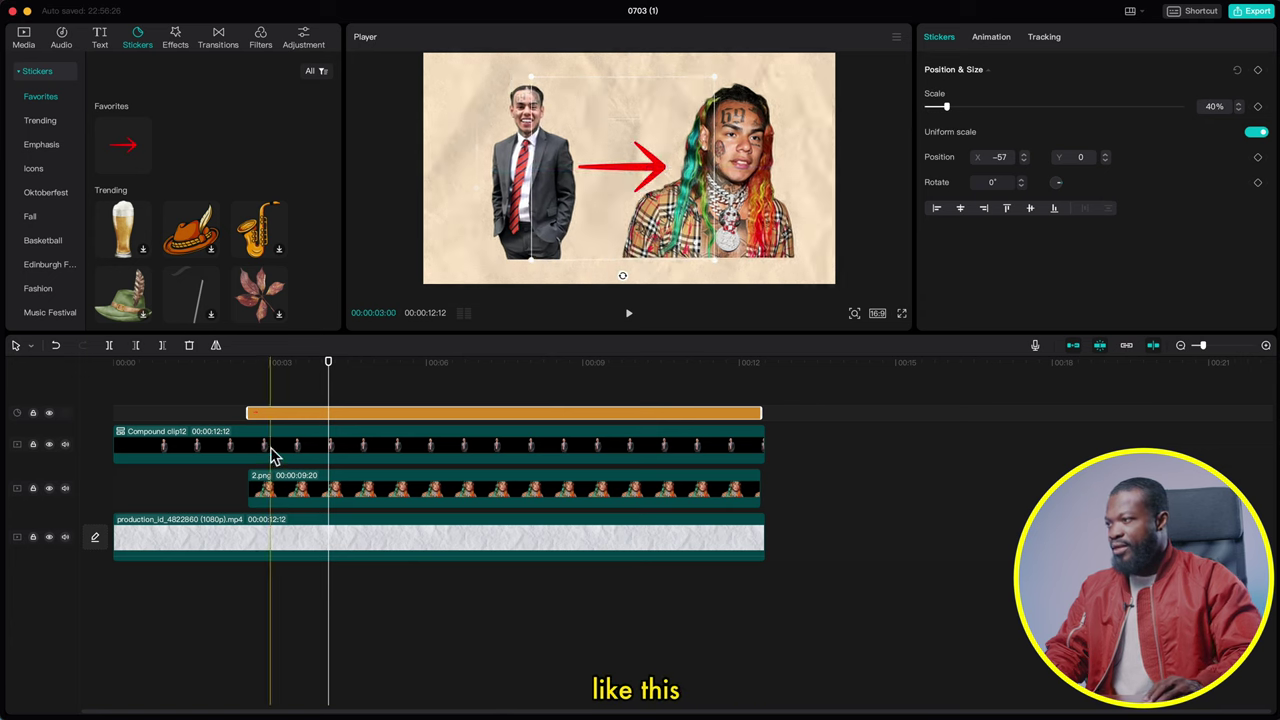
# Apply the Spring entrance animation to the arrow sticker with a duration of 2.7 s
pyautogui.click(335, 420)
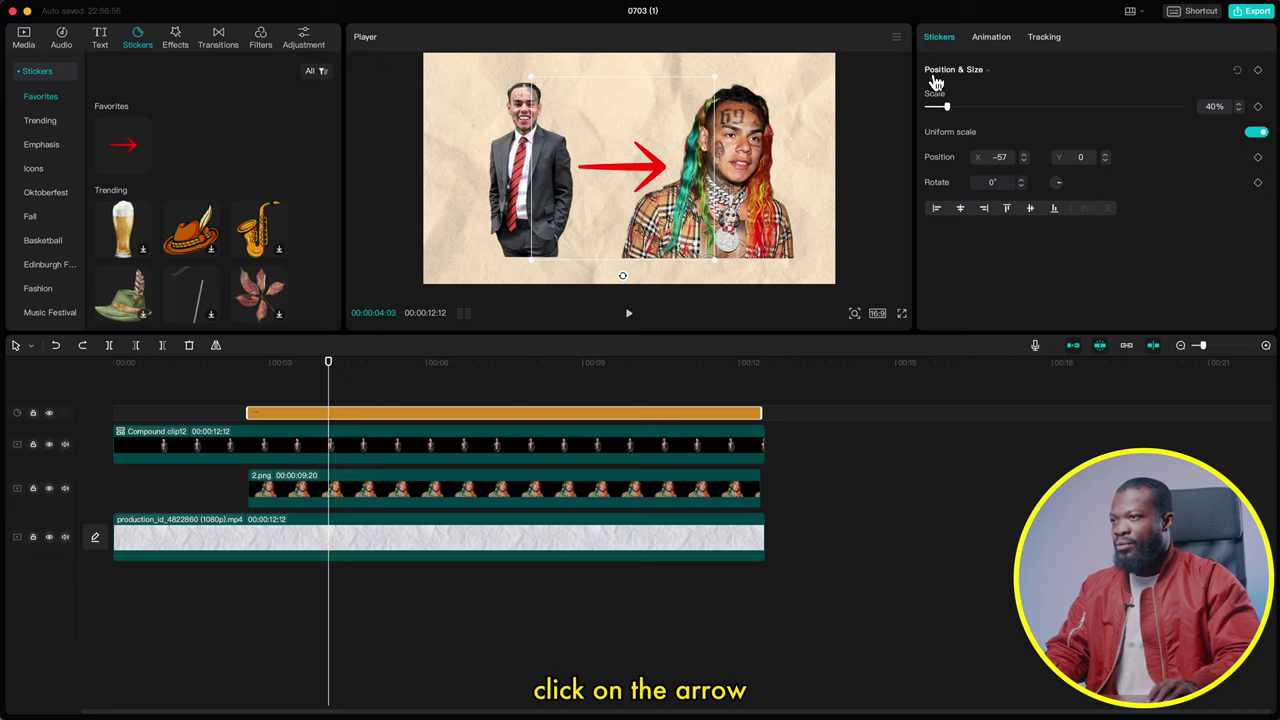
pyautogui.click(991, 40)
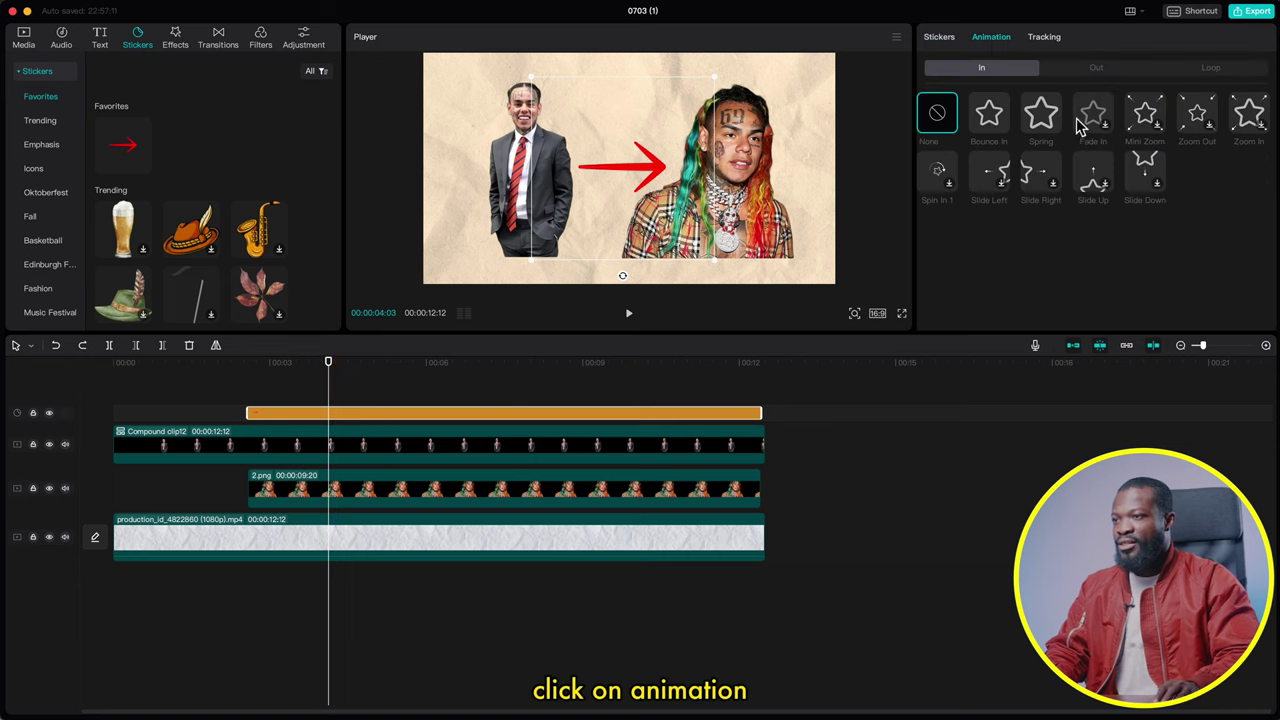
pyautogui.click(1041, 118)
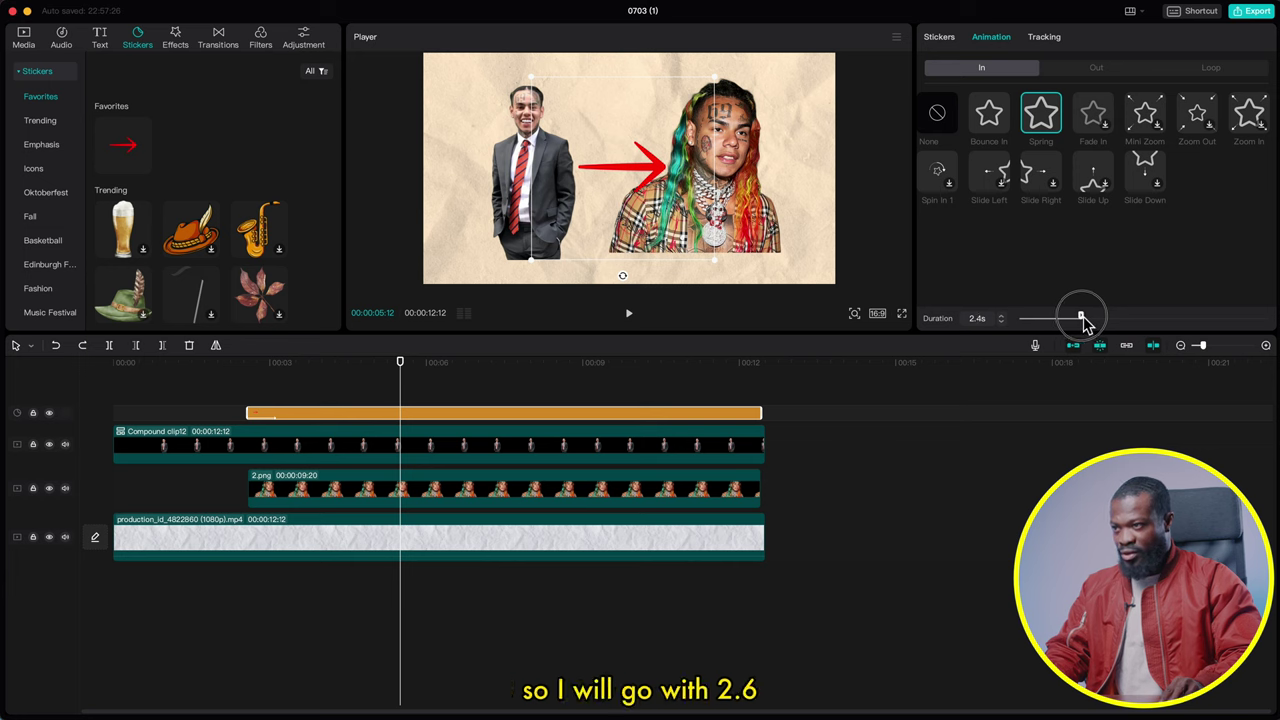
pyautogui.moveTo(1090, 322); pyautogui.dragTo(1089, 322)
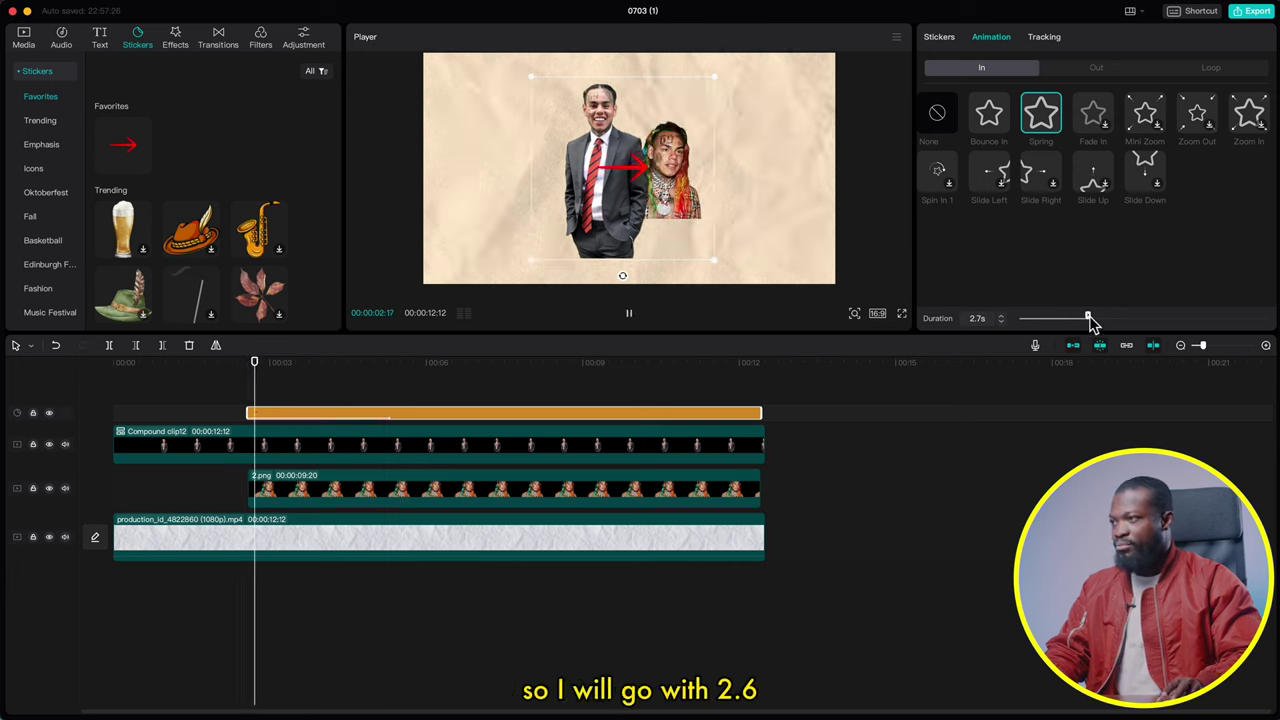
# Turn the animated arrow sticker into a compound clip
pyautogui.rightClick(357, 420)
pyautogui.click(391, 571)
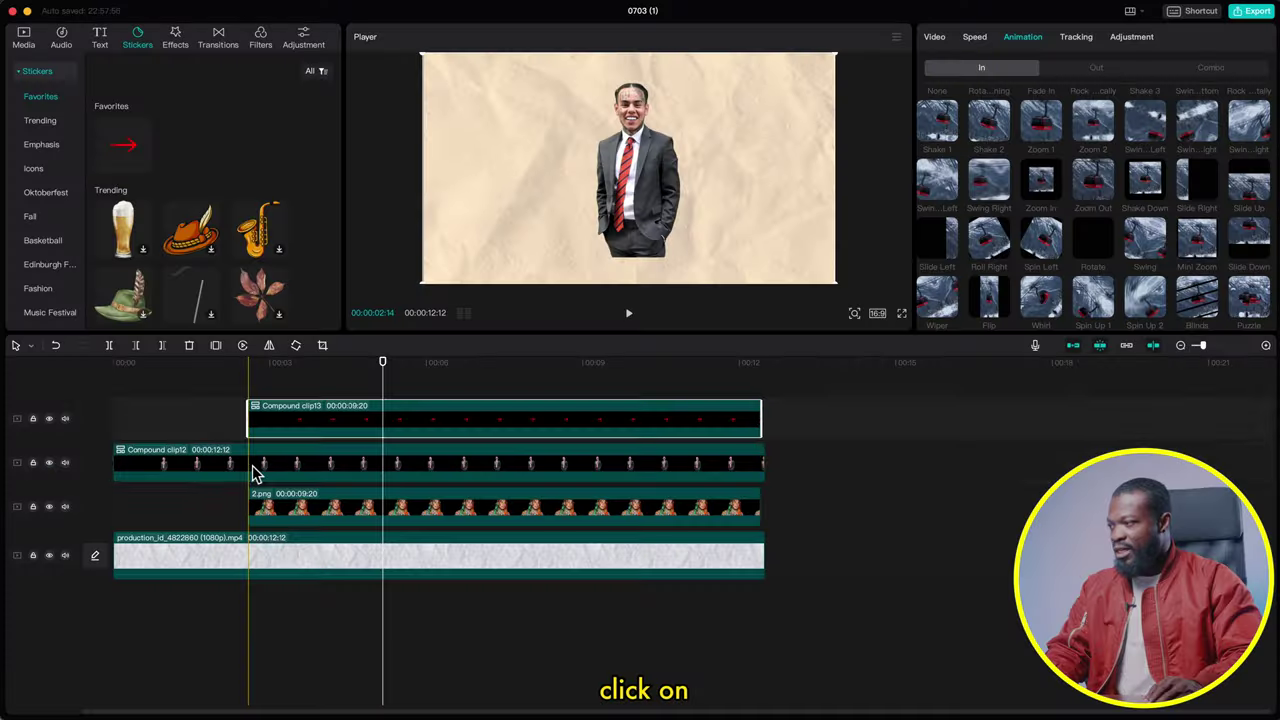
# Keyframe the arrow compound clip's scale at 1% at 00:00:02:14, where the man's position animation starts
pyautogui.click(254, 474)
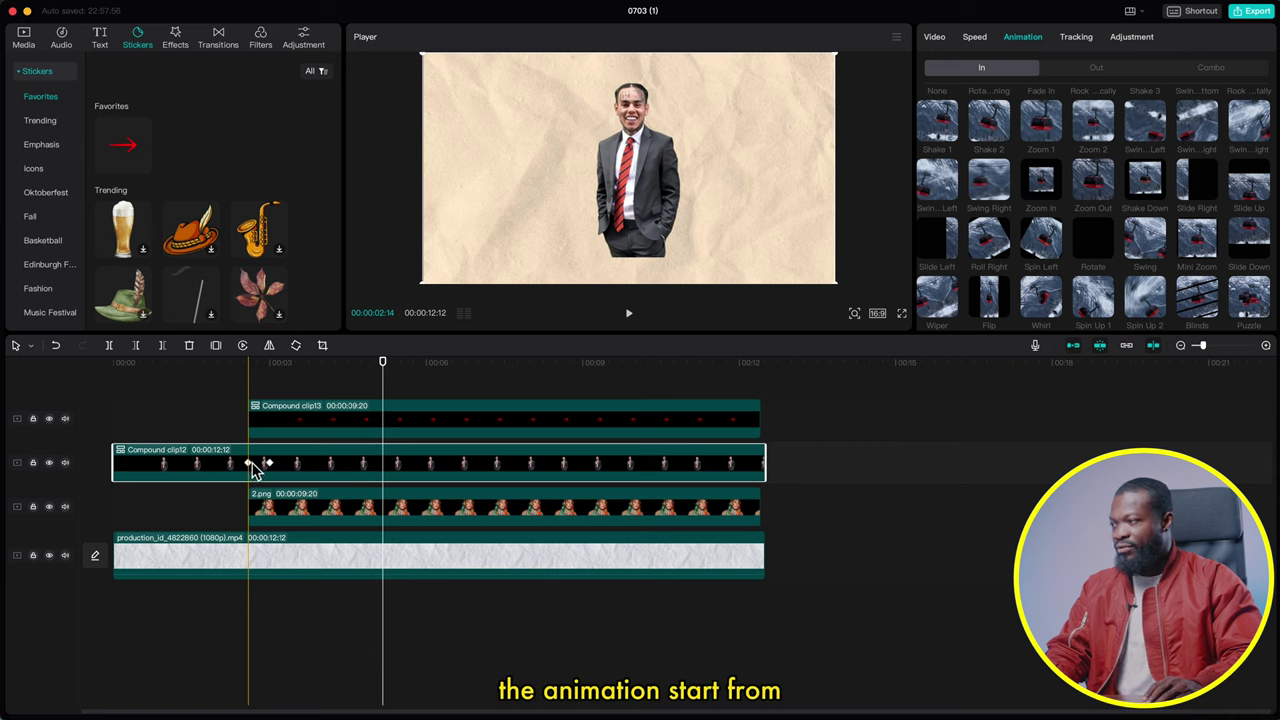
pyautogui.click(258, 421)
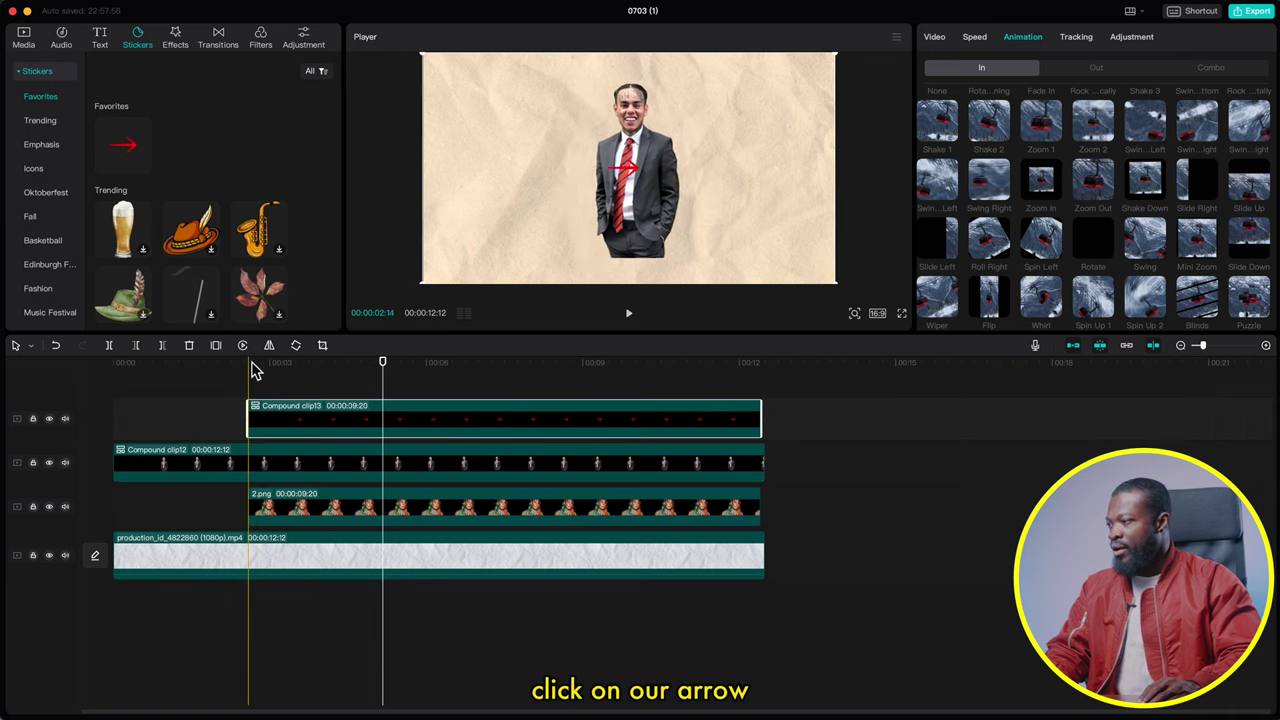
pyautogui.click(251, 367)
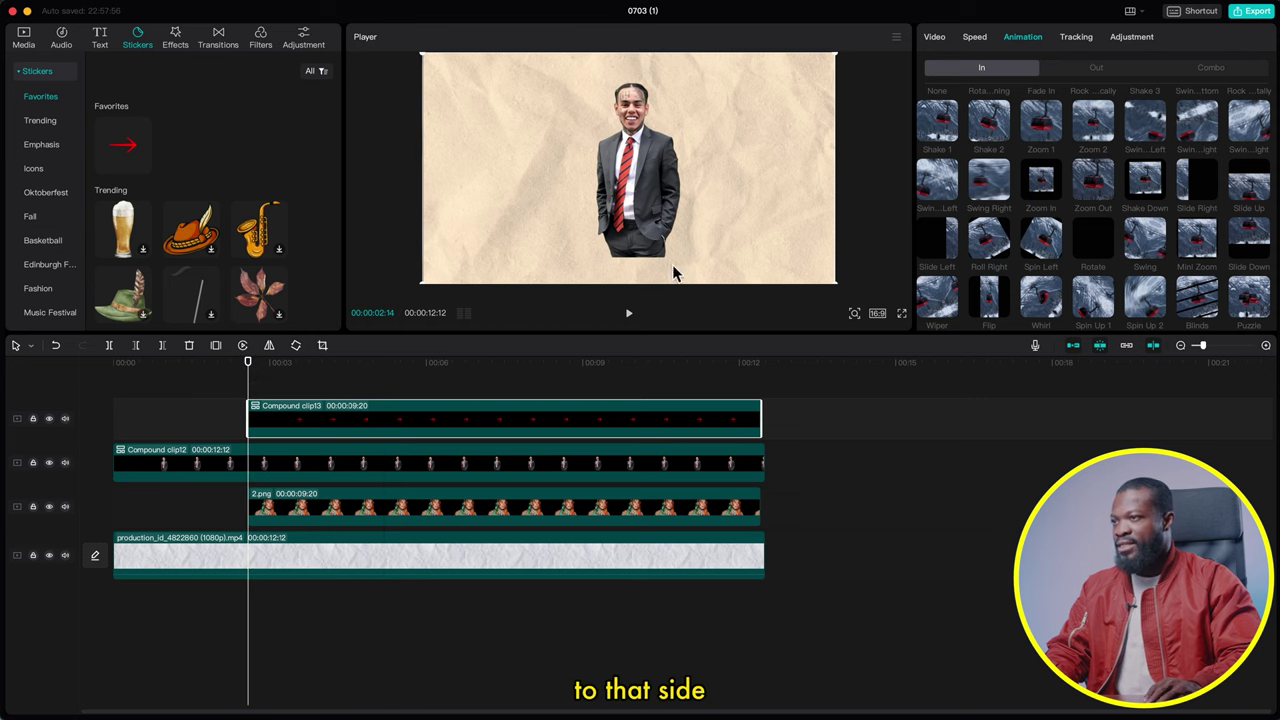
pyautogui.click(935, 38)
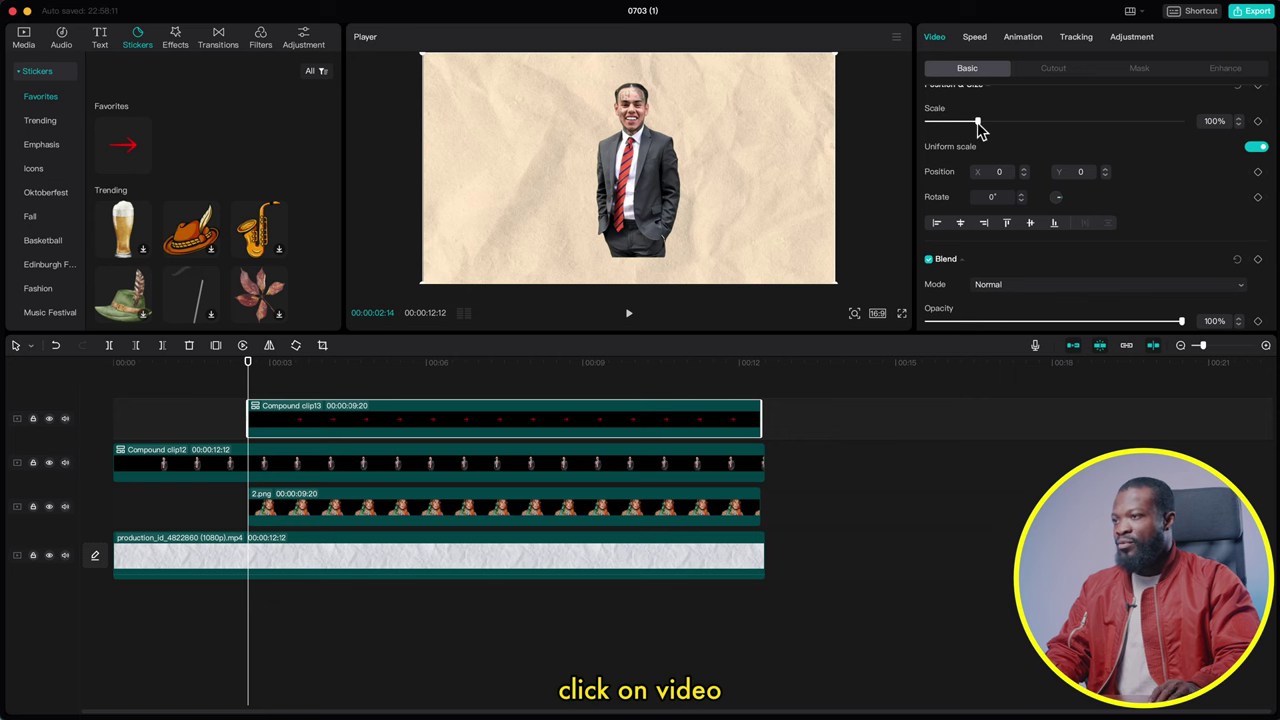
pyautogui.moveTo(977, 121); pyautogui.dragTo(926, 131)
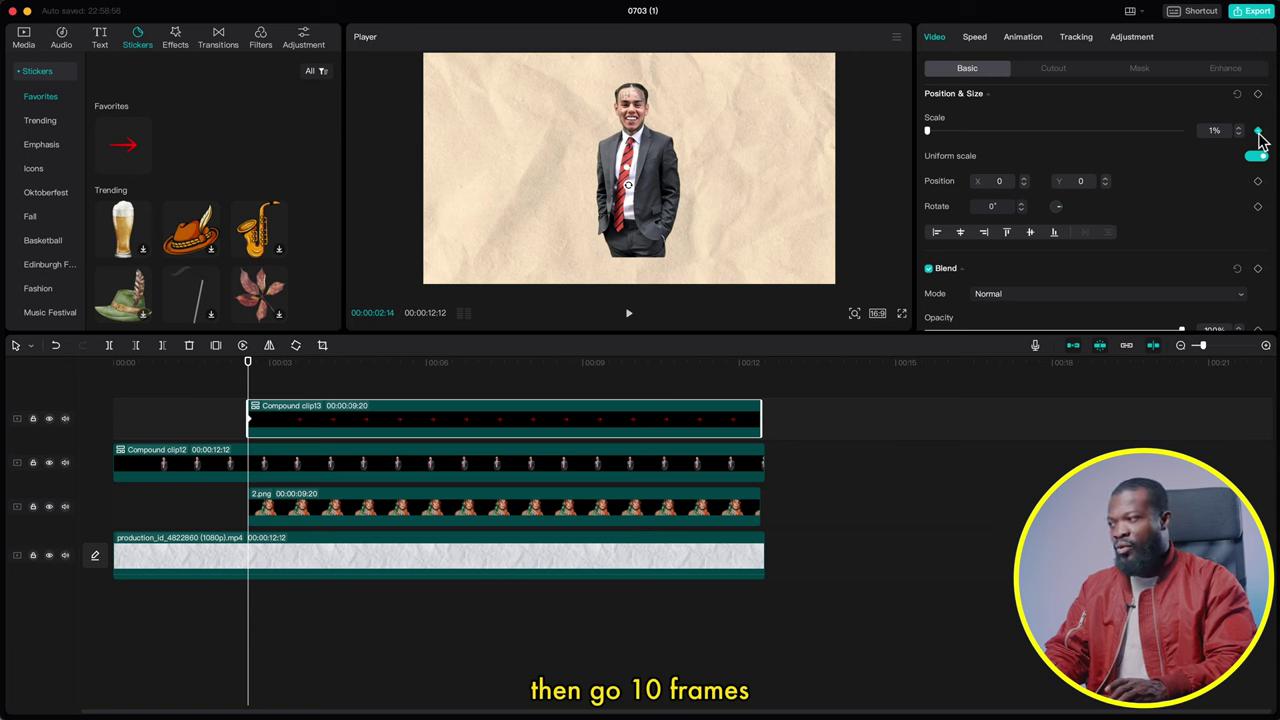
# Keyframe the arrow compound clip's scale at 72% ten frames on, at 00:00:03:00, and play back the animation
pyautogui.press('Right')
pyautogui.press('Right')
pyautogui.press('Right')
pyautogui.press('Right')
pyautogui.press('Right')
pyautogui.press('Right')
pyautogui.press('Right')
pyautogui.press('Right')
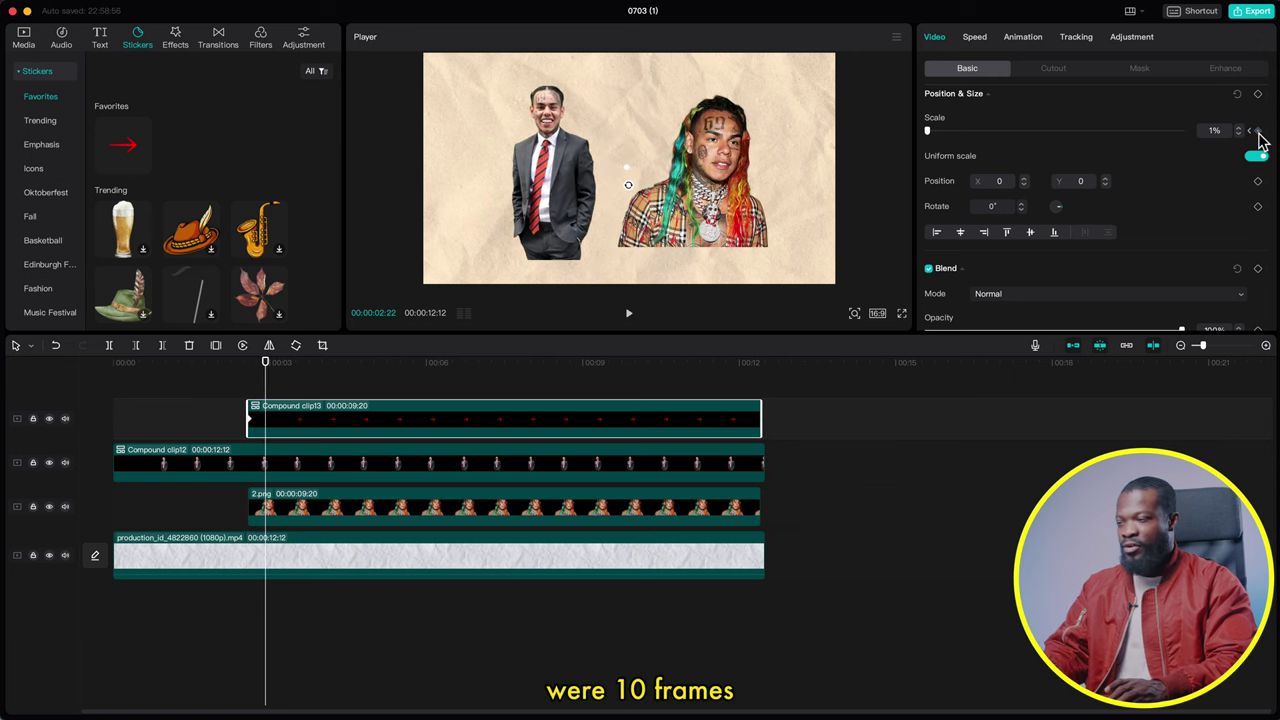
pyautogui.press('Right')
pyautogui.press('Right')
pyautogui.press('Right')
pyautogui.press('Right')
pyautogui.press('Right')
pyautogui.press('Right')
pyautogui.press('Right')
pyautogui.press('Right')
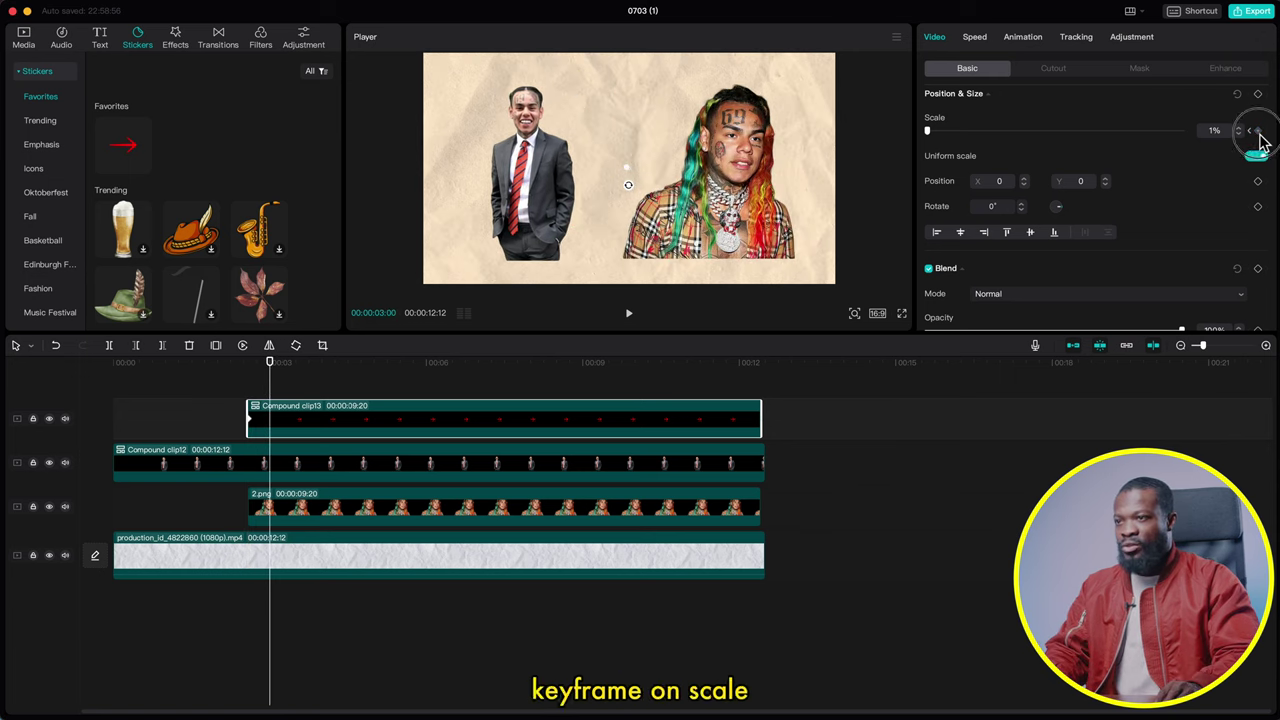
pyautogui.moveTo(930, 133); pyautogui.dragTo(968, 145)
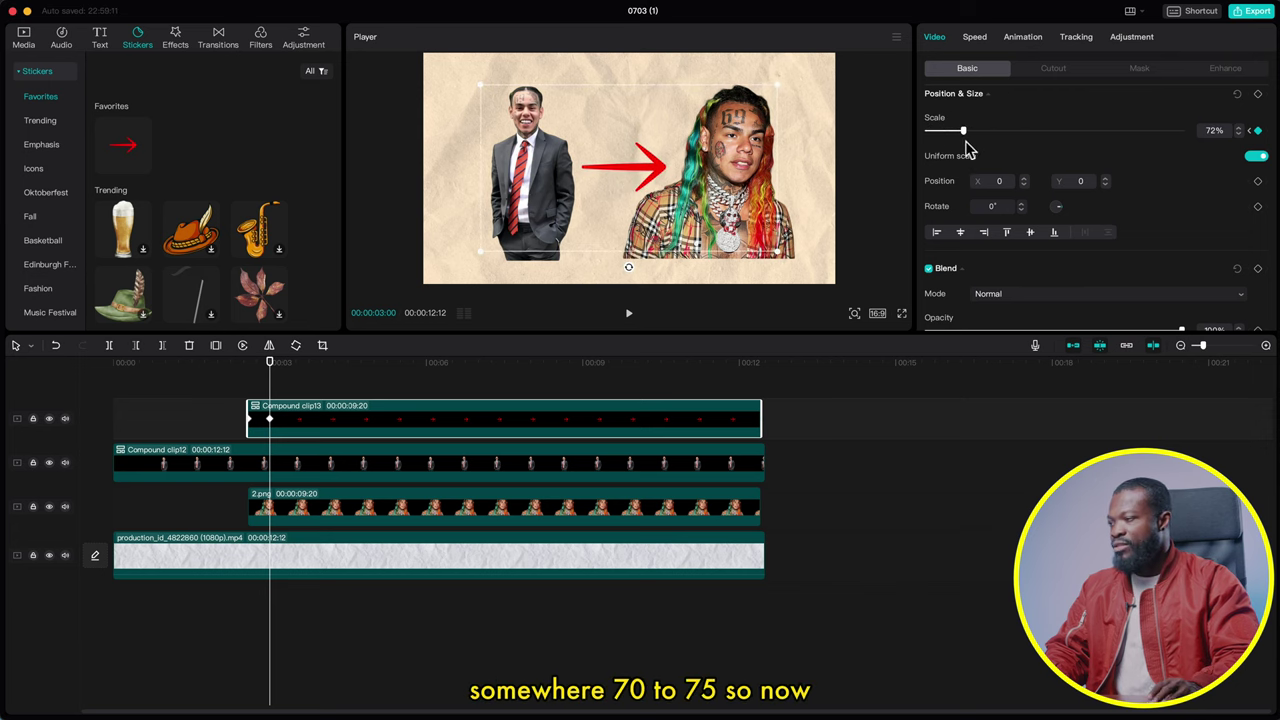
pyautogui.click(240, 400)
pyautogui.press('space')
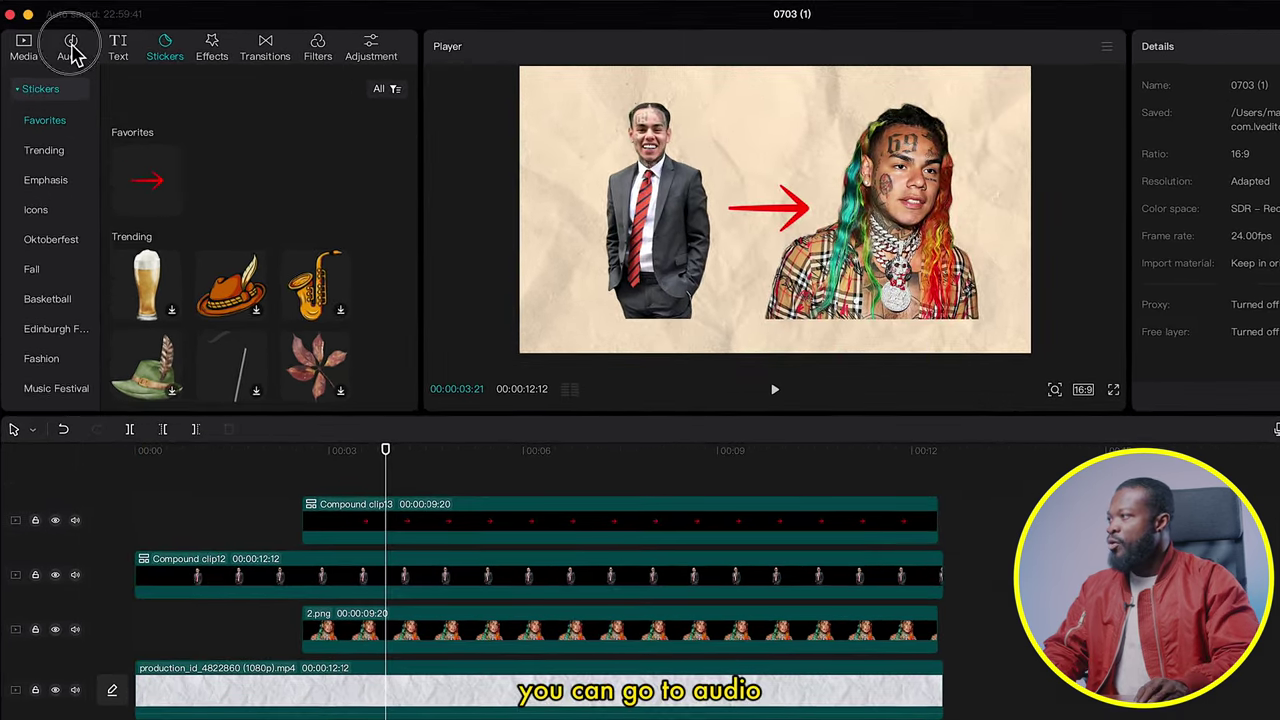
# Search the sound effects for "pop" and preview the Cheek pop sound
pyautogui.click(61, 38)
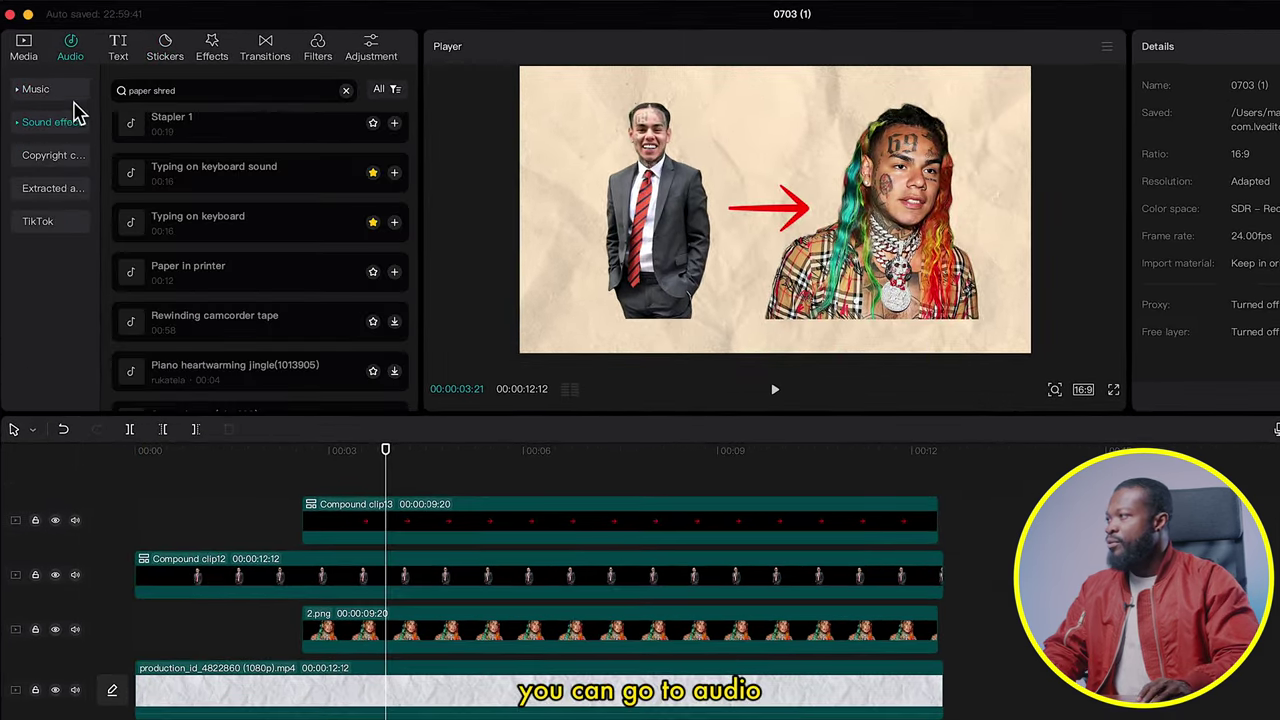
pyautogui.click(57, 124)
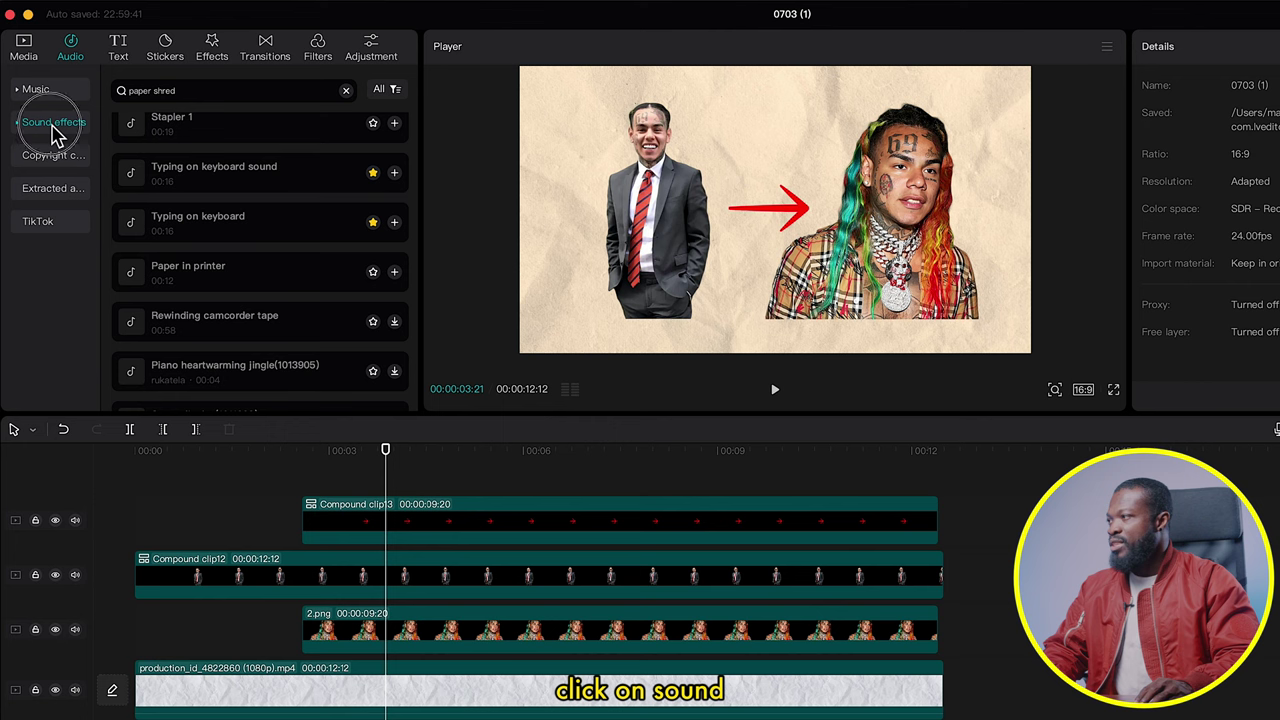
pyautogui.click(117, 91)
pyautogui.write('pop')
pyautogui.press('Return')
pyautogui.scroll(-5, 240, 235)
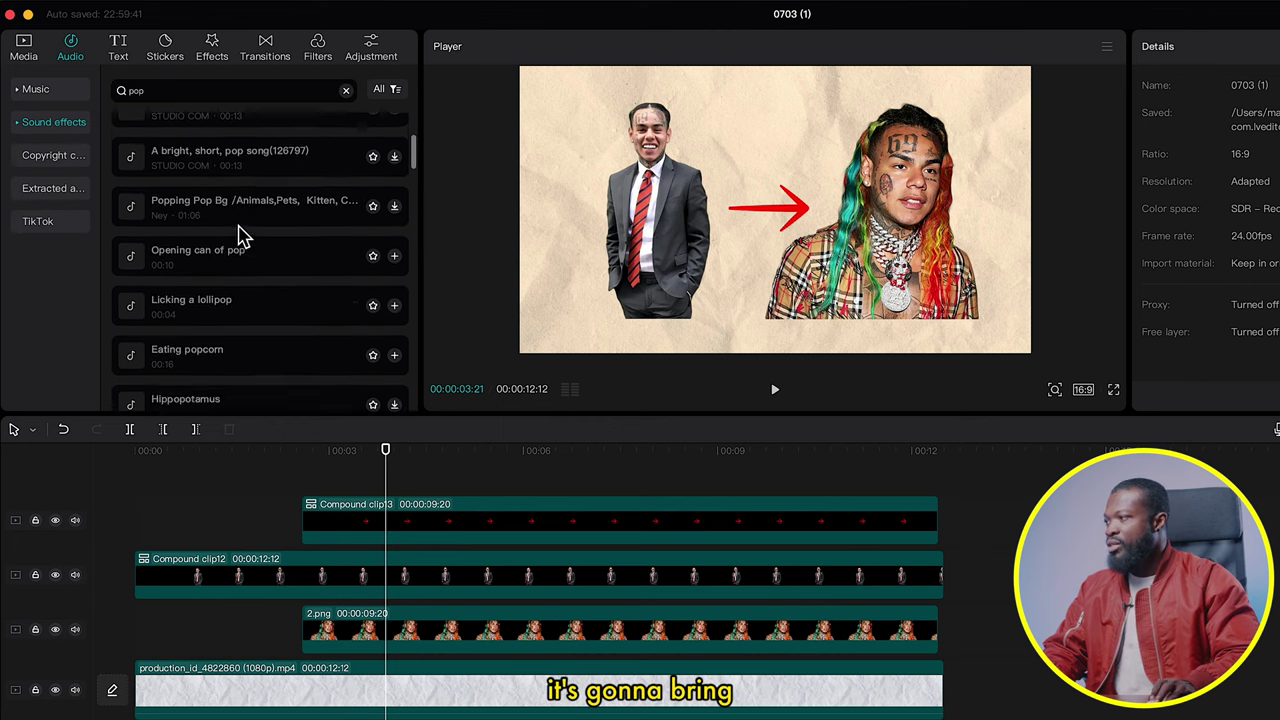
pyautogui.scroll(-5, 240, 235)
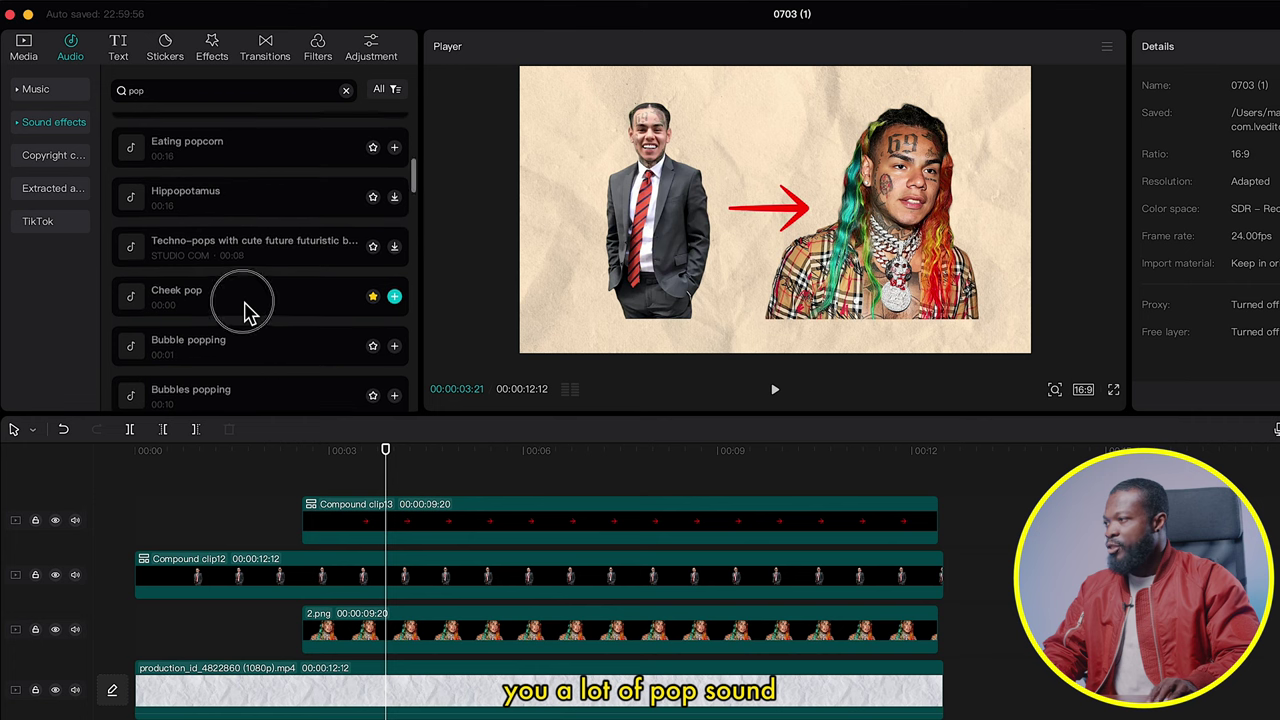
pyautogui.click(249, 312)
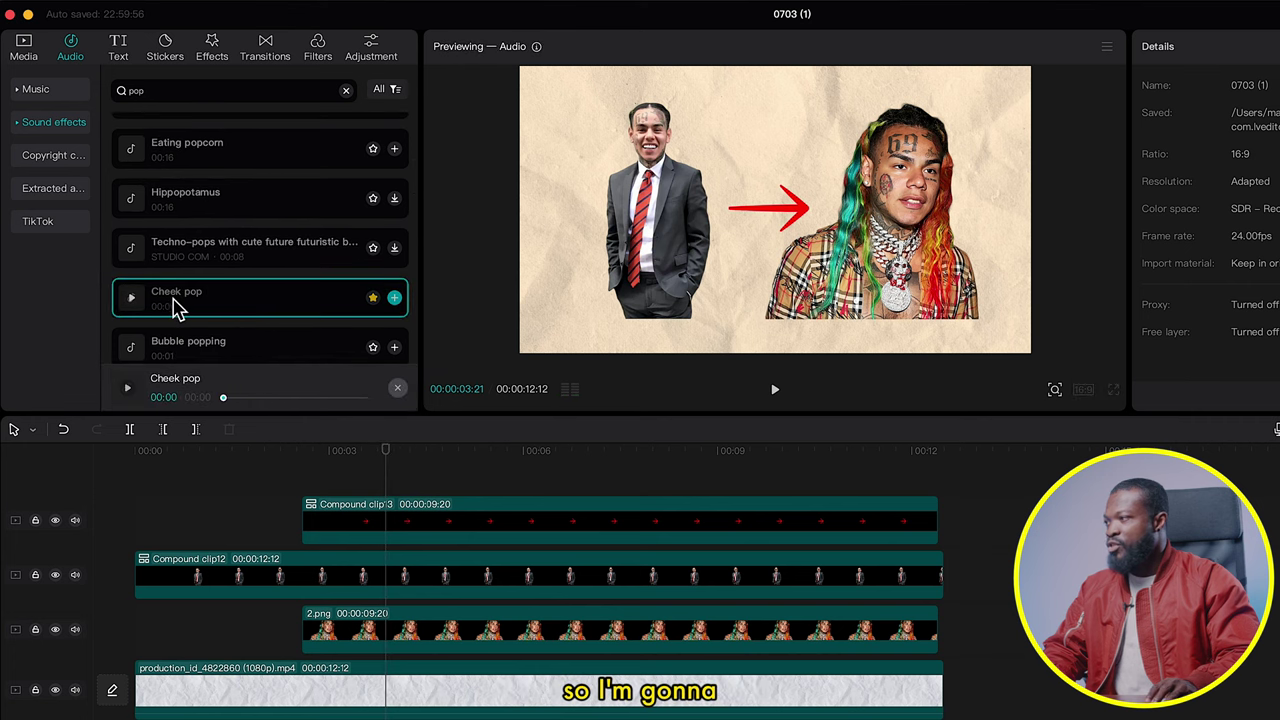
# Place Cheek pop on an audio track near the timeline's start, where the man pops in, and play back the timing
pyautogui.scroll(-2, 236, 307)
pyautogui.moveTo(230, 297); pyautogui.dragTo(212, 719)
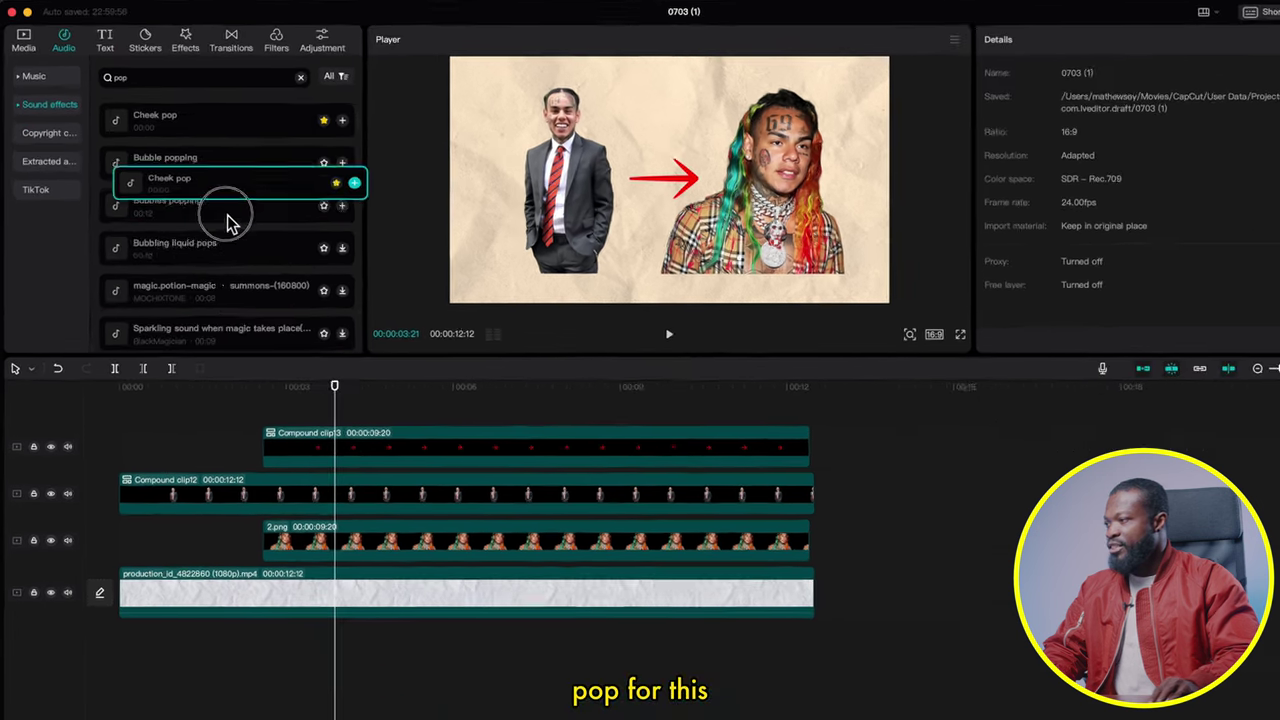
pyautogui.moveTo(117, 612); pyautogui.dragTo(117, 610)
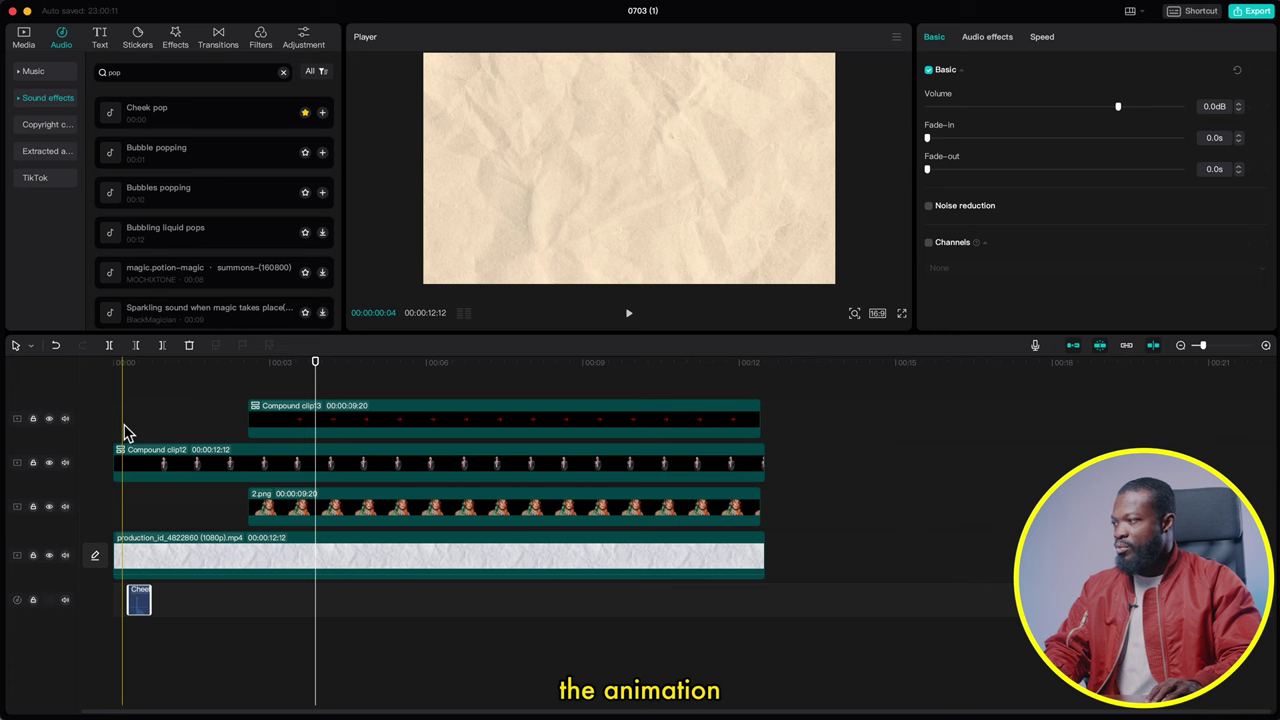
pyautogui.click(123, 432)
pyautogui.press('space')
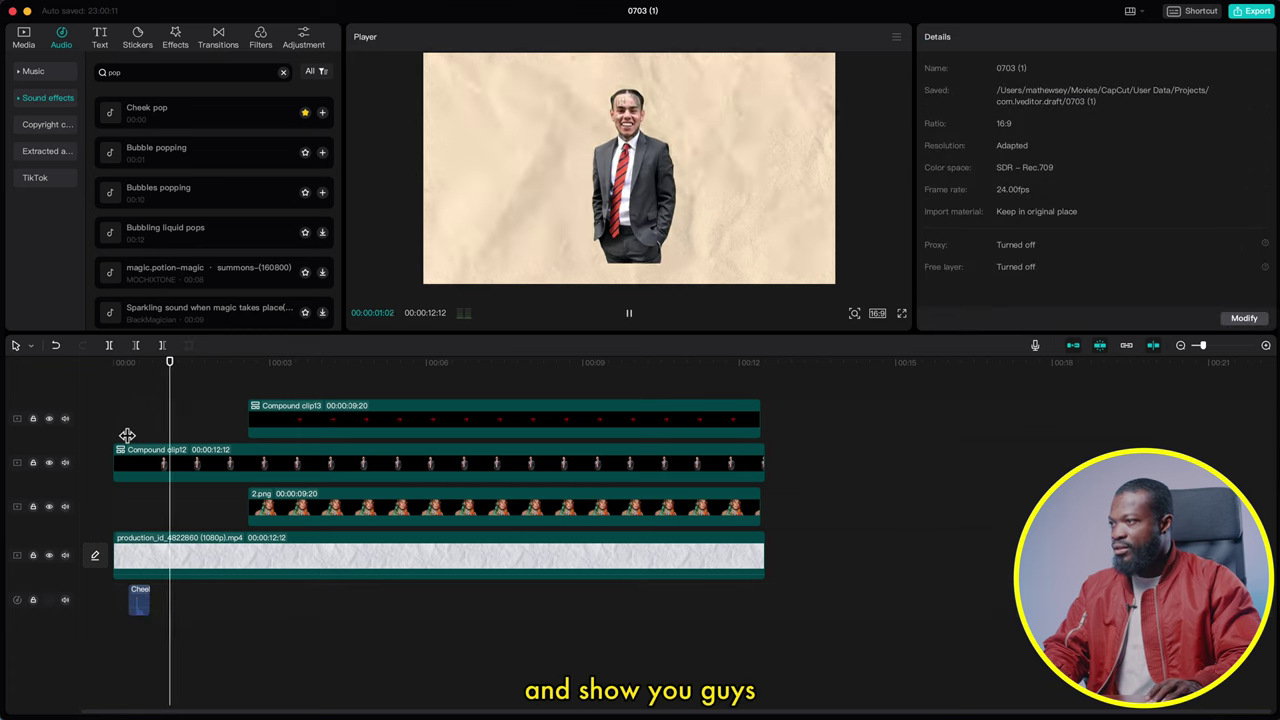
pyautogui.press('space')
# Raise the Cheek pop clip's volume to 7.7 dB
pyautogui.click(139, 600)
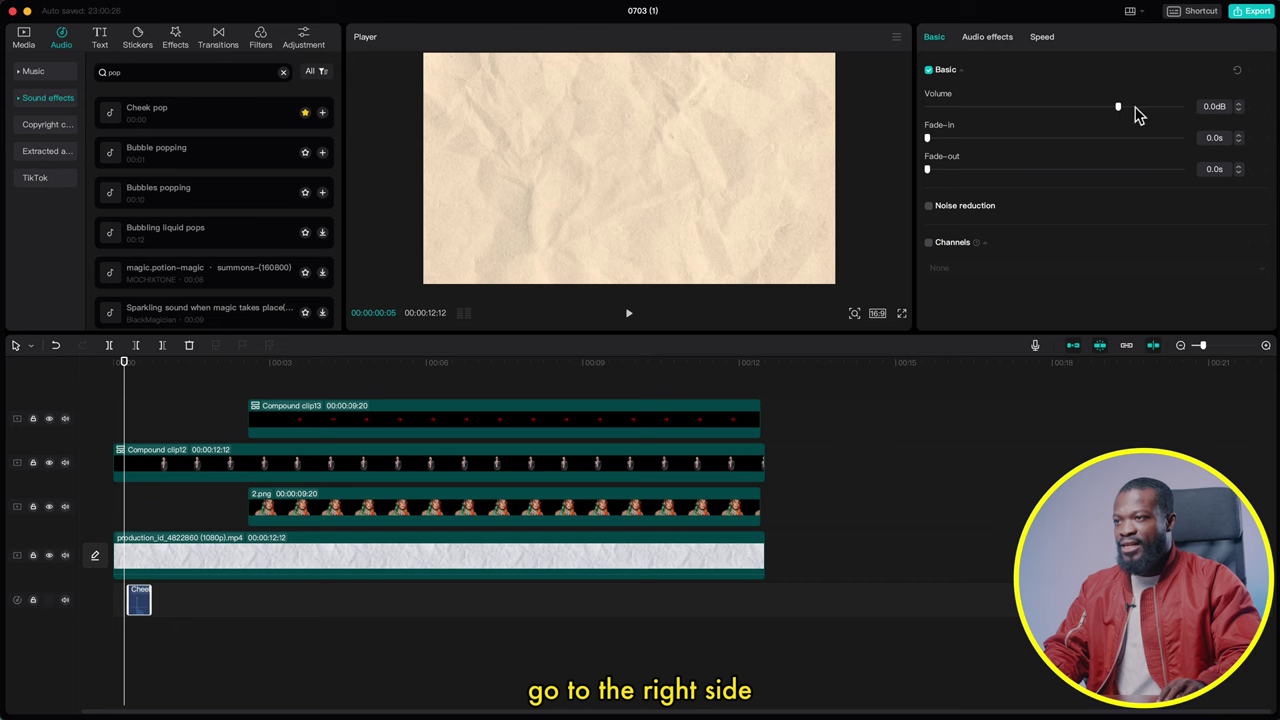
pyautogui.click(1120, 107)
pyautogui.moveTo(1127, 110); pyautogui.dragTo(1142, 106)
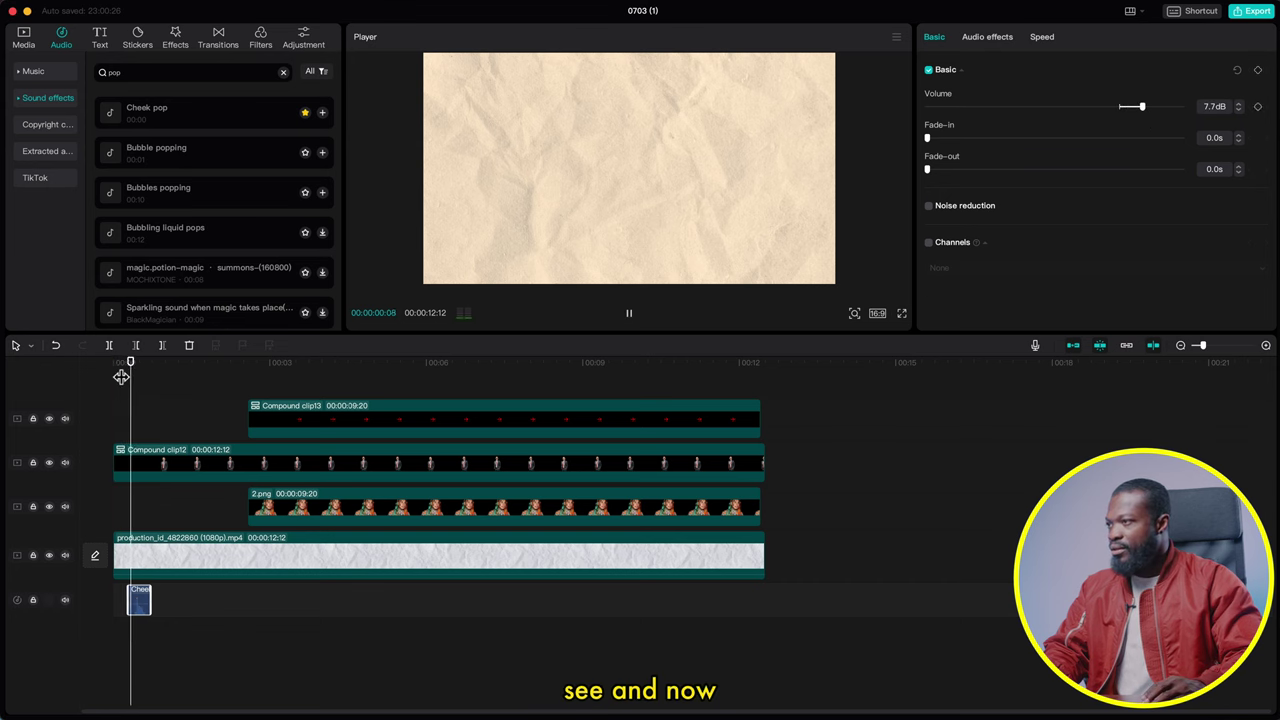
# With the playhead at 00:00:02:14, search the sound effects for "whoosh" and preview Remembering woosh, Crashing woosh and Woosh with echo
pyautogui.click(250, 403)
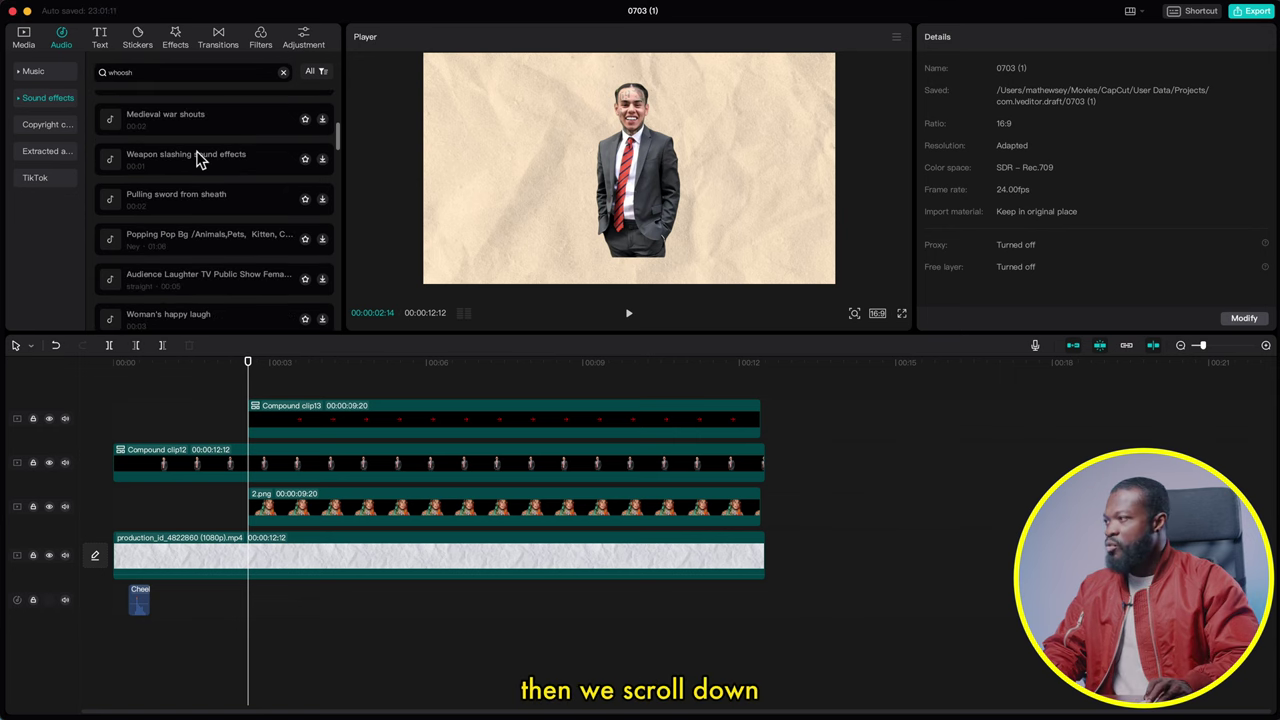
pyautogui.scroll(-5, 198, 160)
pyautogui.click(248, 138)
pyautogui.click(253, 176)
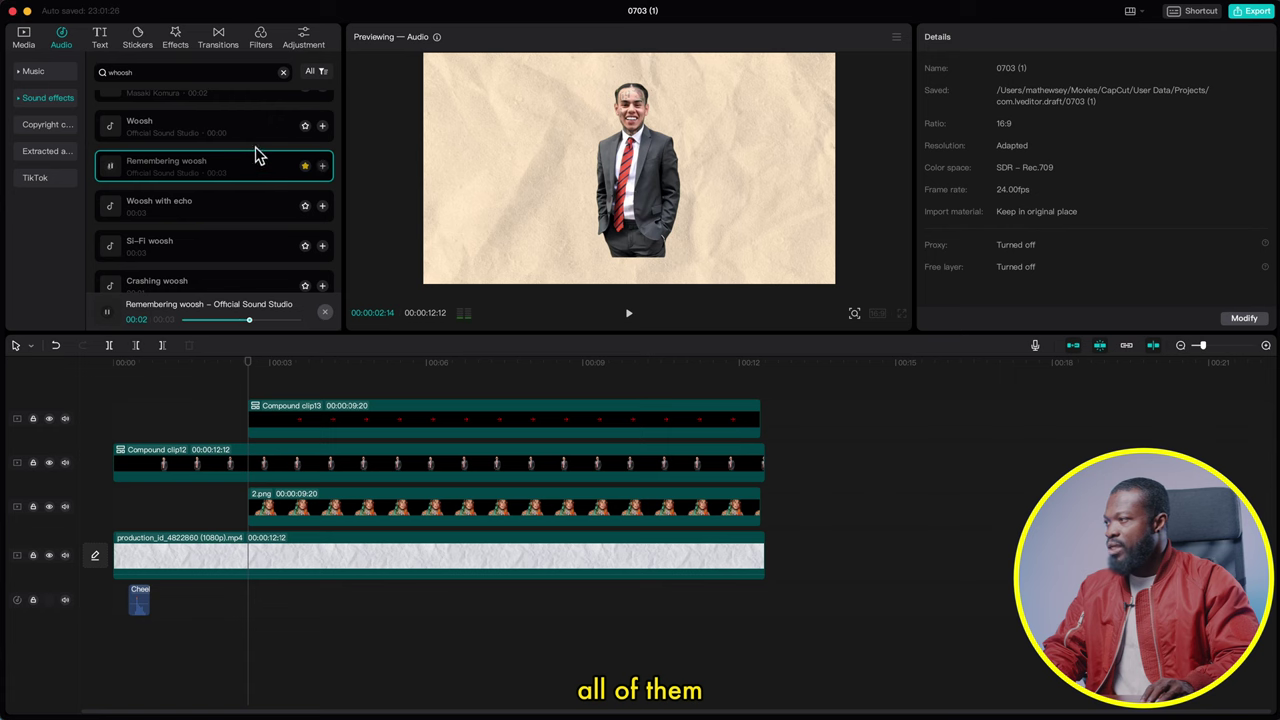
pyautogui.click(238, 287)
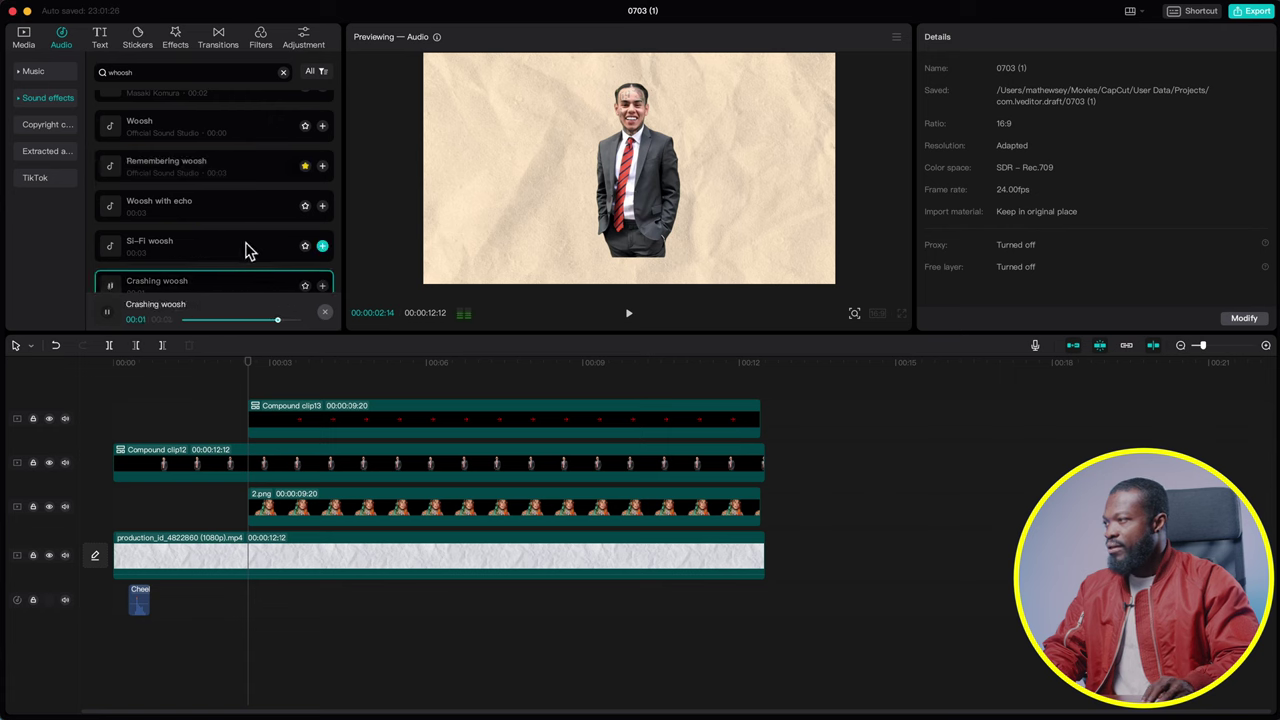
pyautogui.click(252, 220)
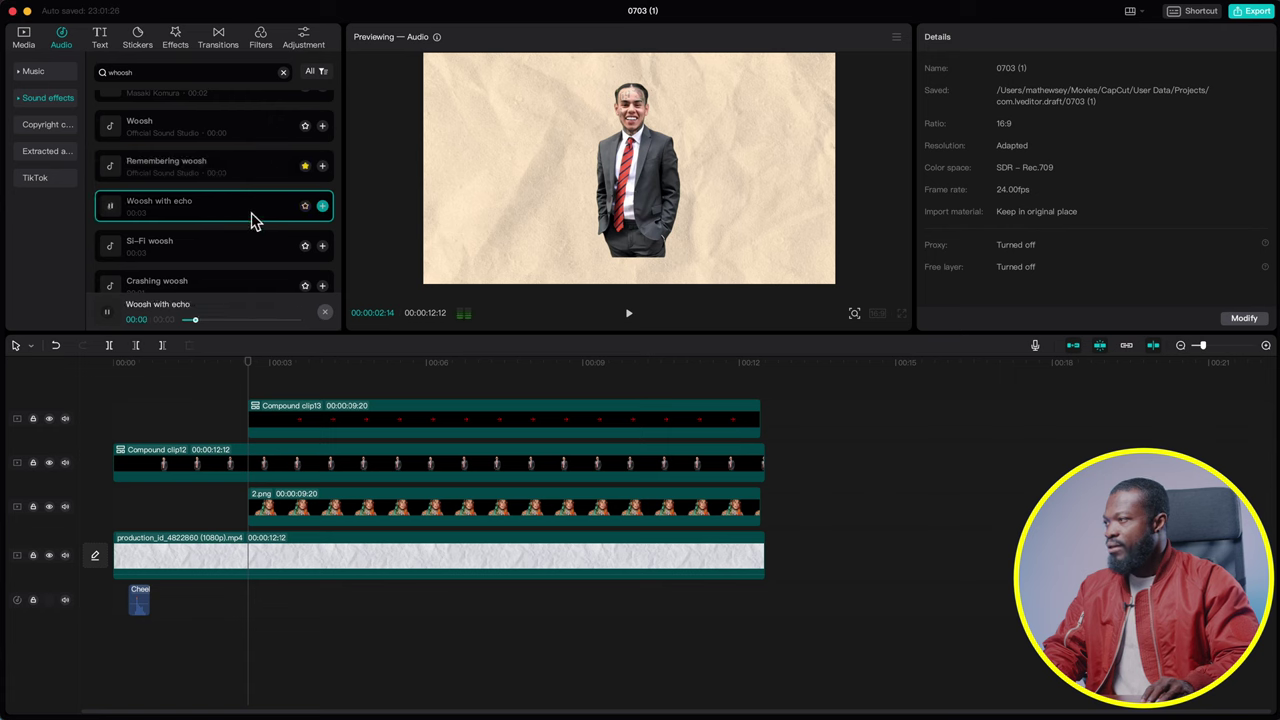
pyautogui.click(210, 175)
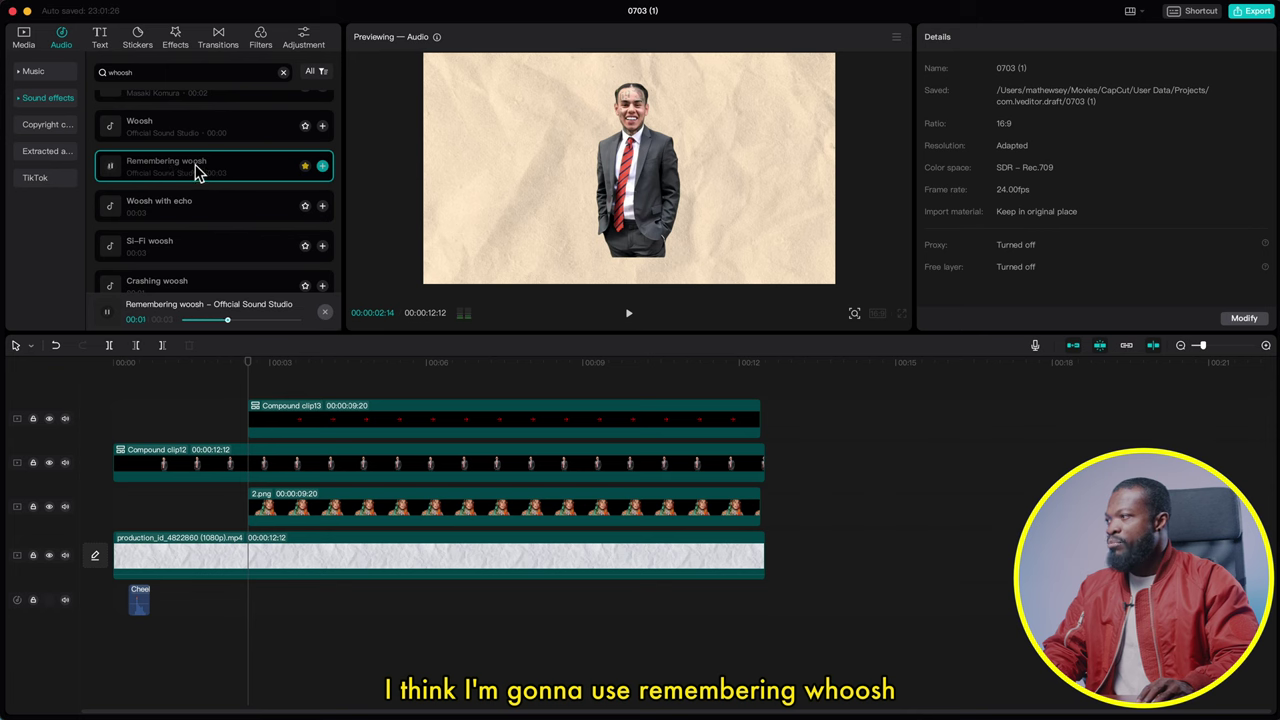
# Add Remembering woosh to the audio track, starting just before the arrow animation at 00:00:02:14, and play back the result
pyautogui.moveTo(250, 175); pyautogui.dragTo(252, 612)
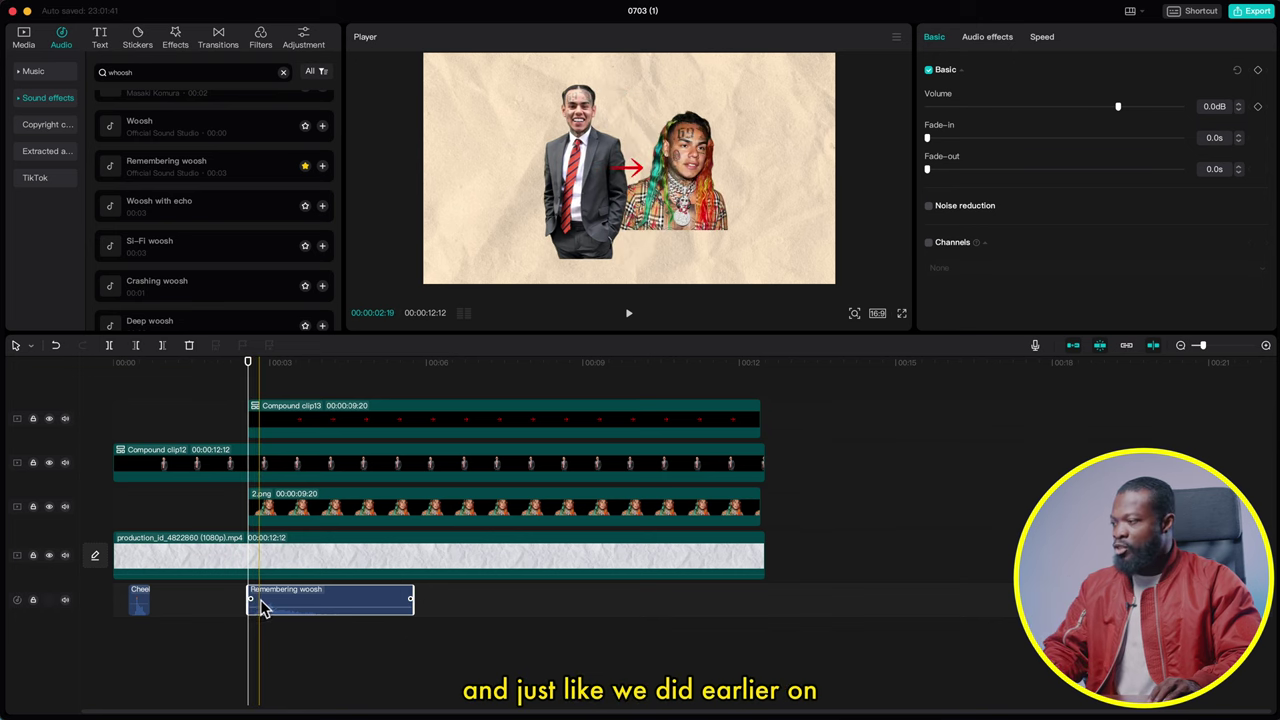
pyautogui.moveTo(262, 609); pyautogui.dragTo(258, 610)
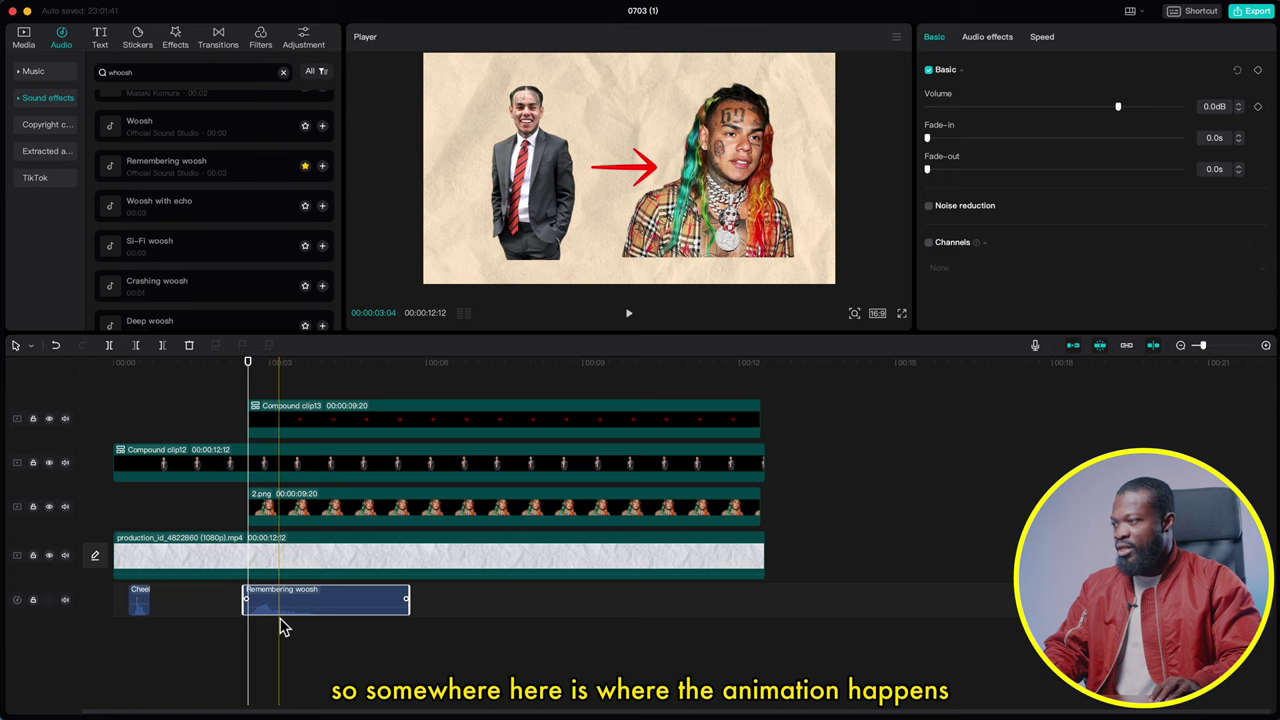
pyautogui.click(241, 622)
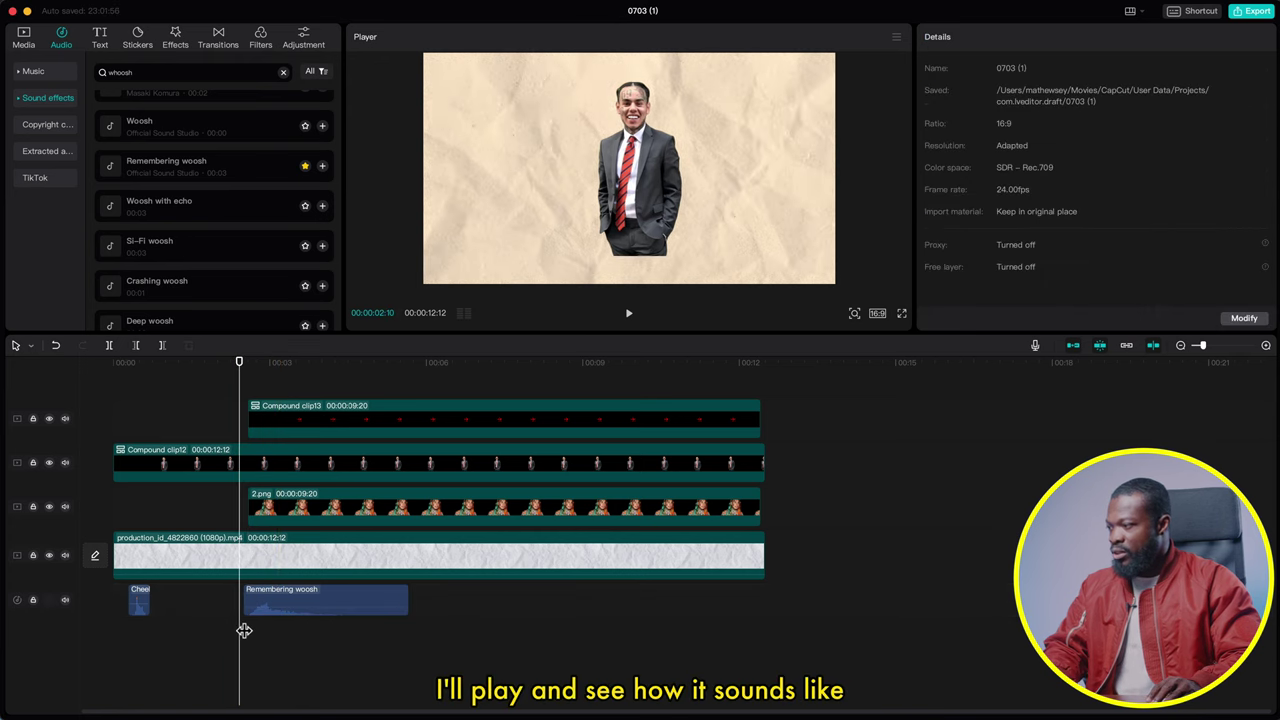
pyautogui.press('space')
pyautogui.click(243, 600)
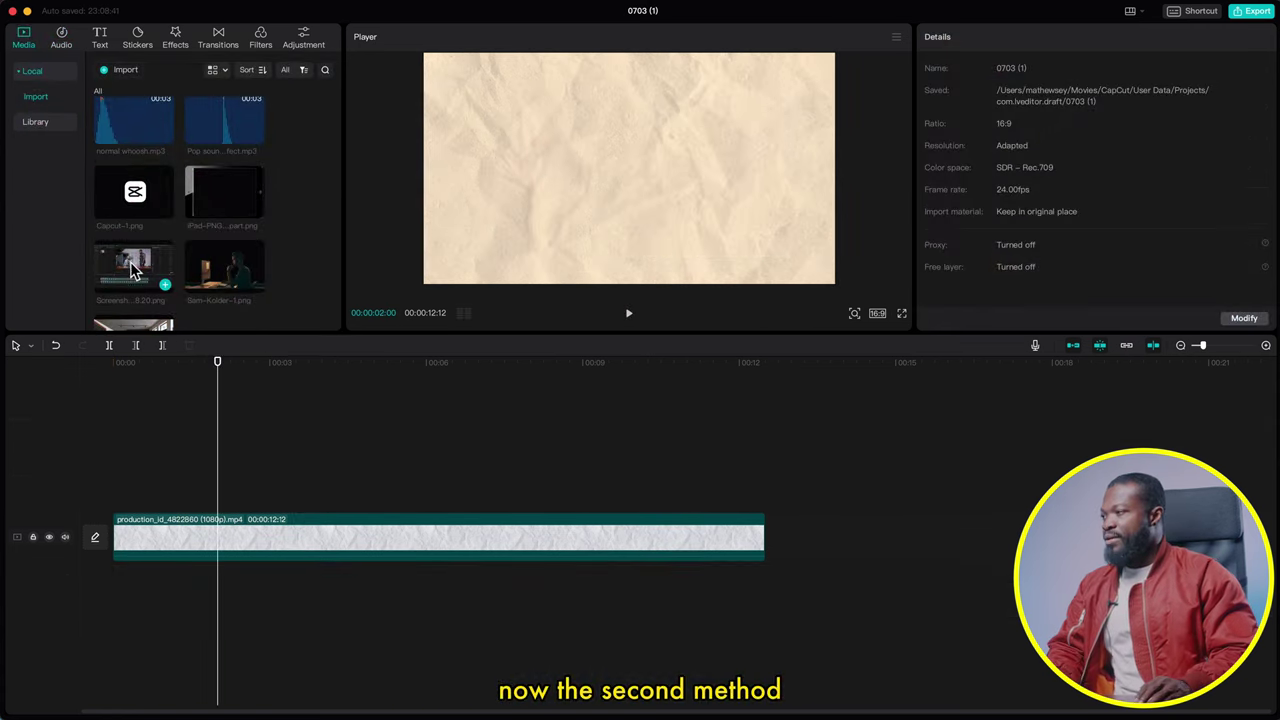
# Place the screenshot PNG above the paper background clip and stack iPad-PNG-Clipart.png over it, aligned to the same start
pyautogui.click(131, 265)
pyautogui.moveTo(131, 265); pyautogui.dragTo(240, 478)
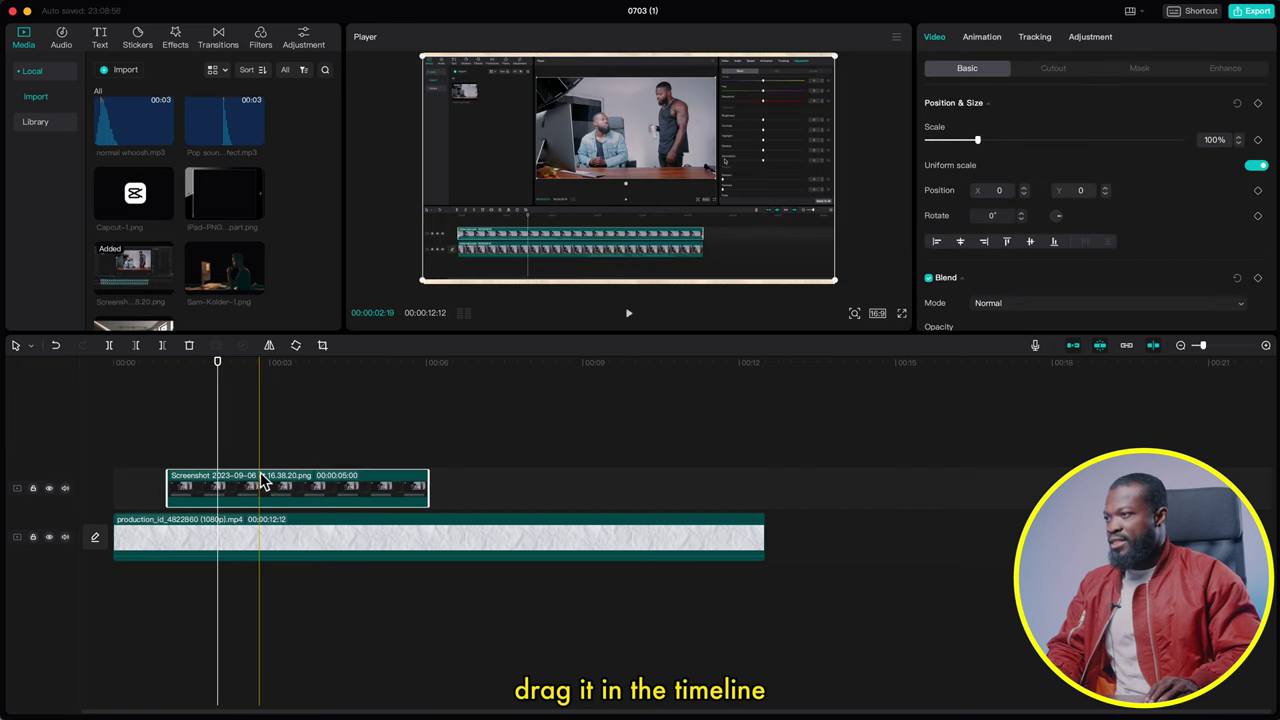
pyautogui.click(214, 195)
pyautogui.moveTo(214, 195); pyautogui.dragTo(168, 443)
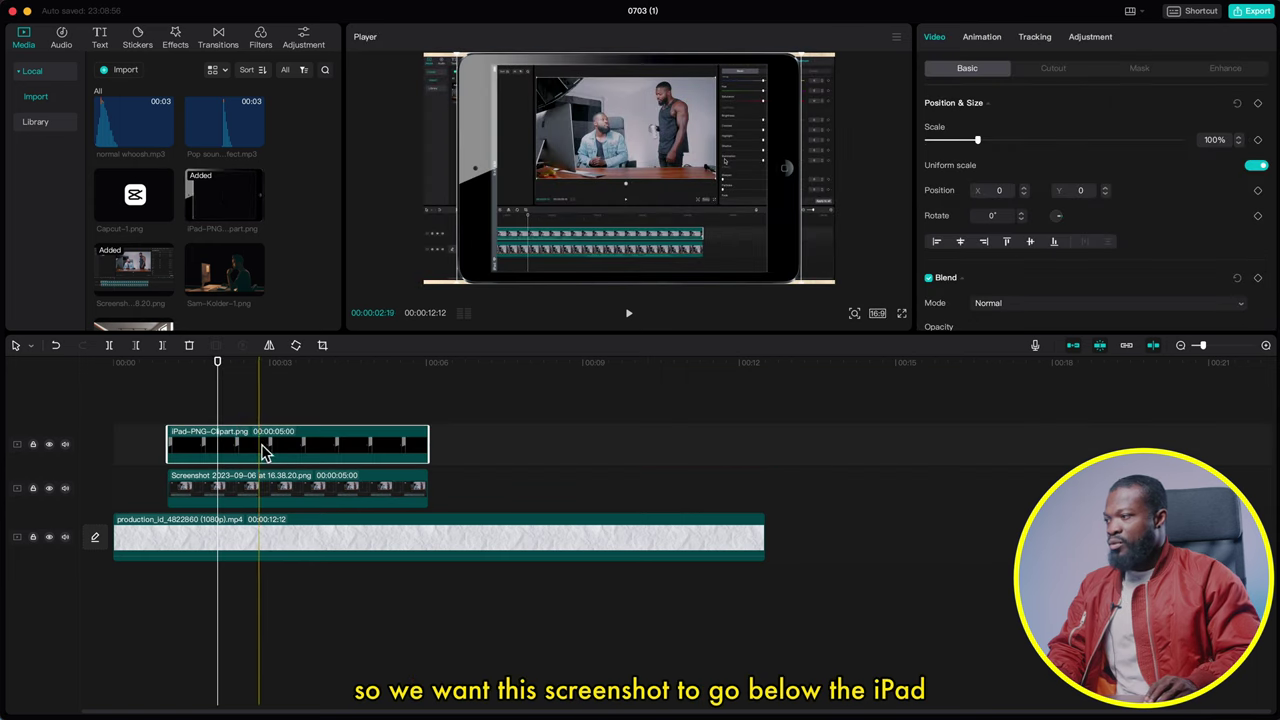
# Scale the screenshot clip to 76% to fit it into the iPad screen and turn off uniform scale
pyautogui.click(263, 497)
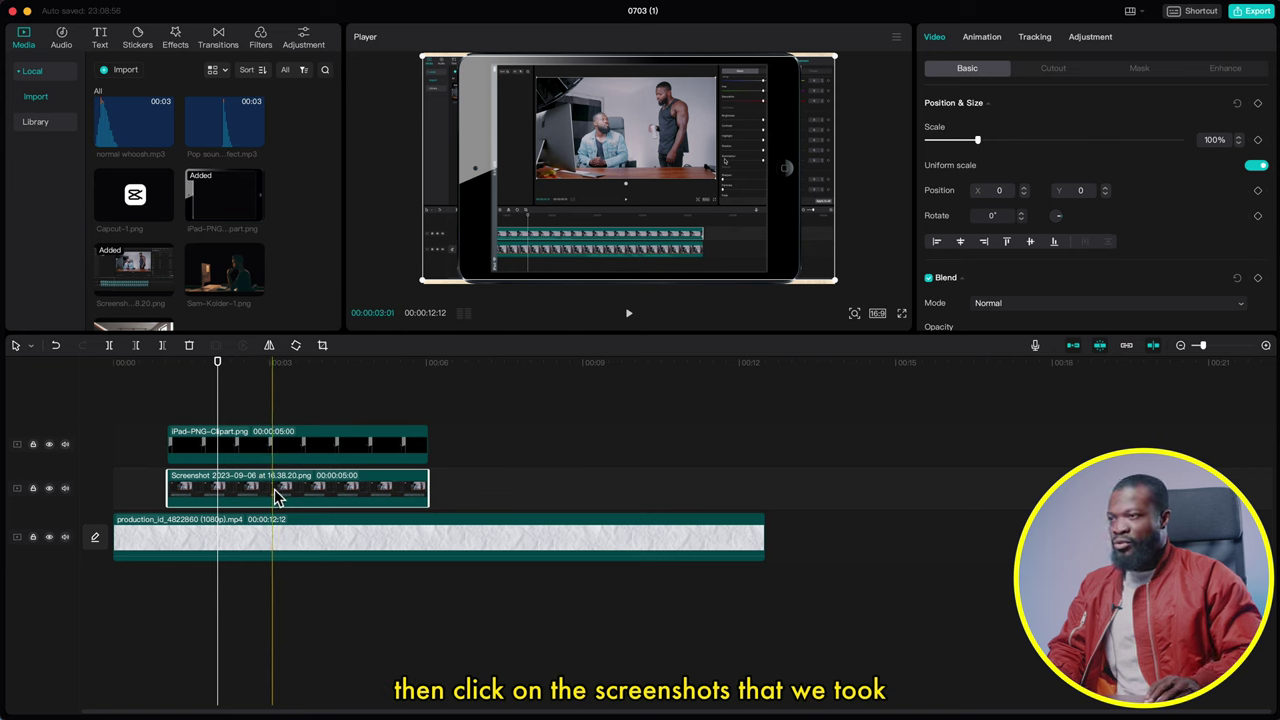
pyautogui.moveTo(976, 140); pyautogui.dragTo(964, 140)
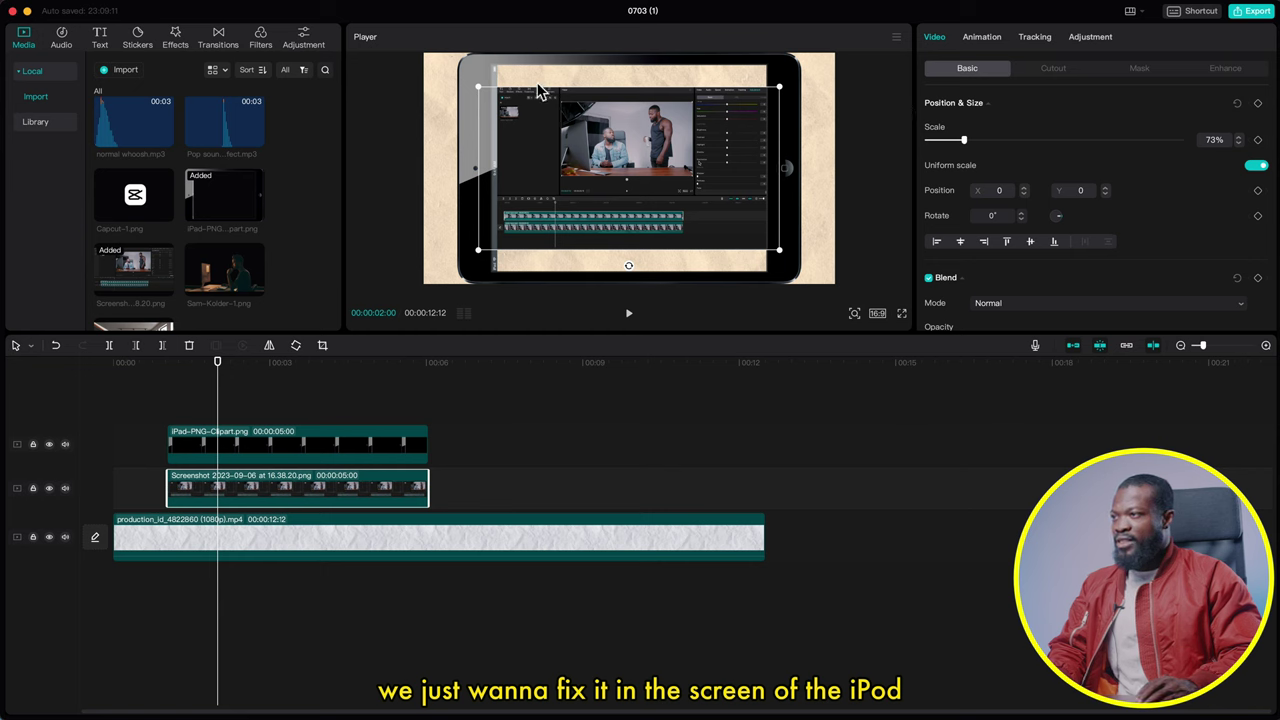
pyautogui.moveTo(961, 142); pyautogui.dragTo(965, 141)
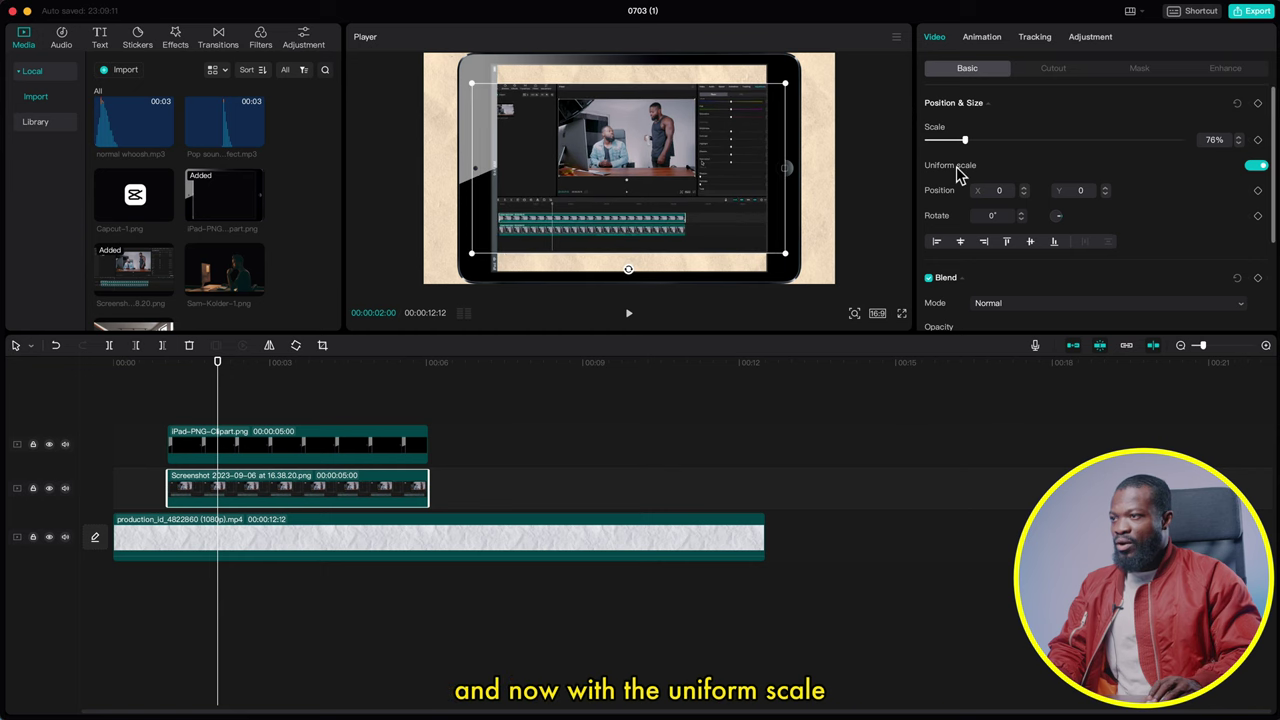
pyautogui.click(1256, 167)
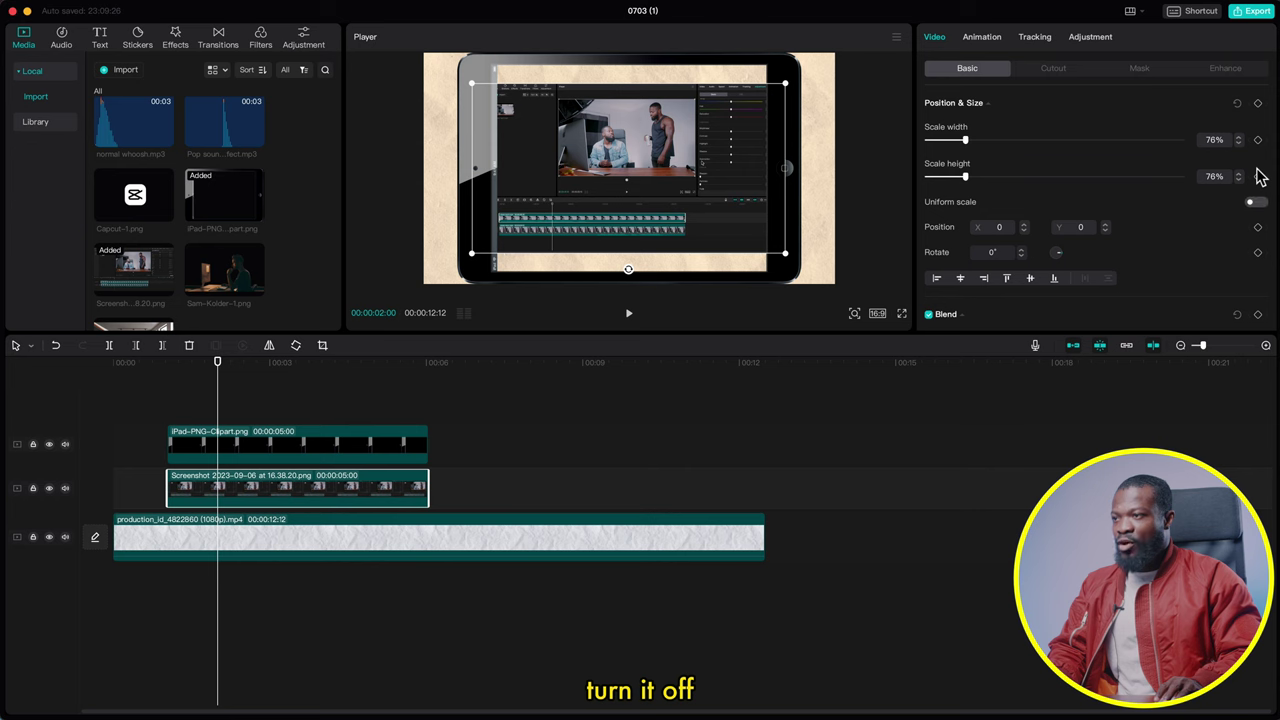